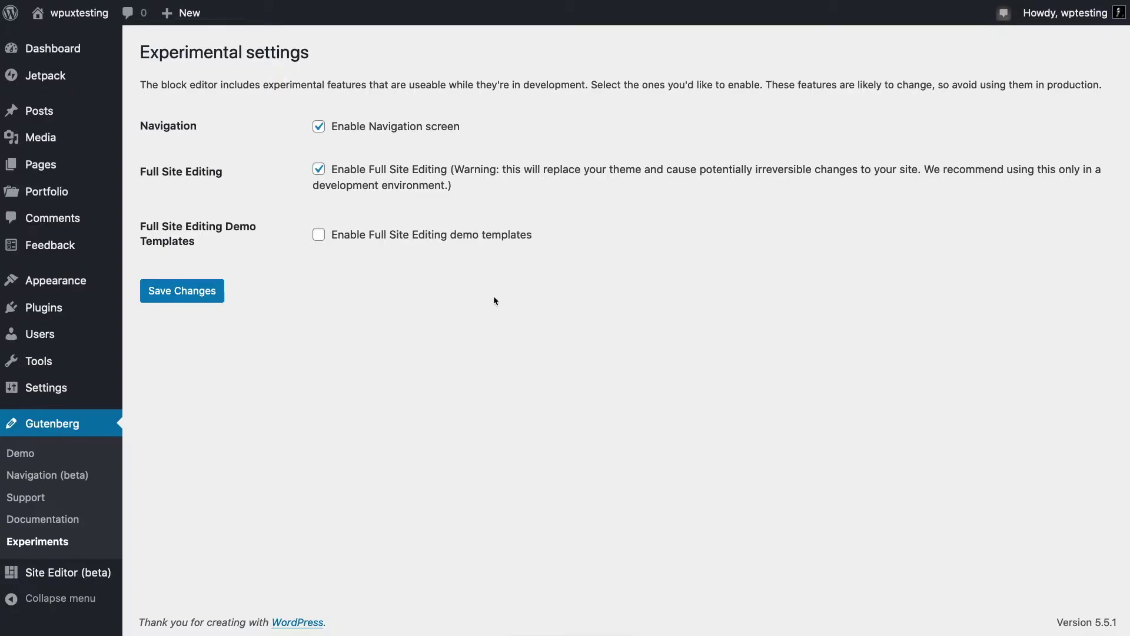
Step: Save the experimental settings and open the "Gutenberg 9.0" draft post for editing
left_click(191, 296)
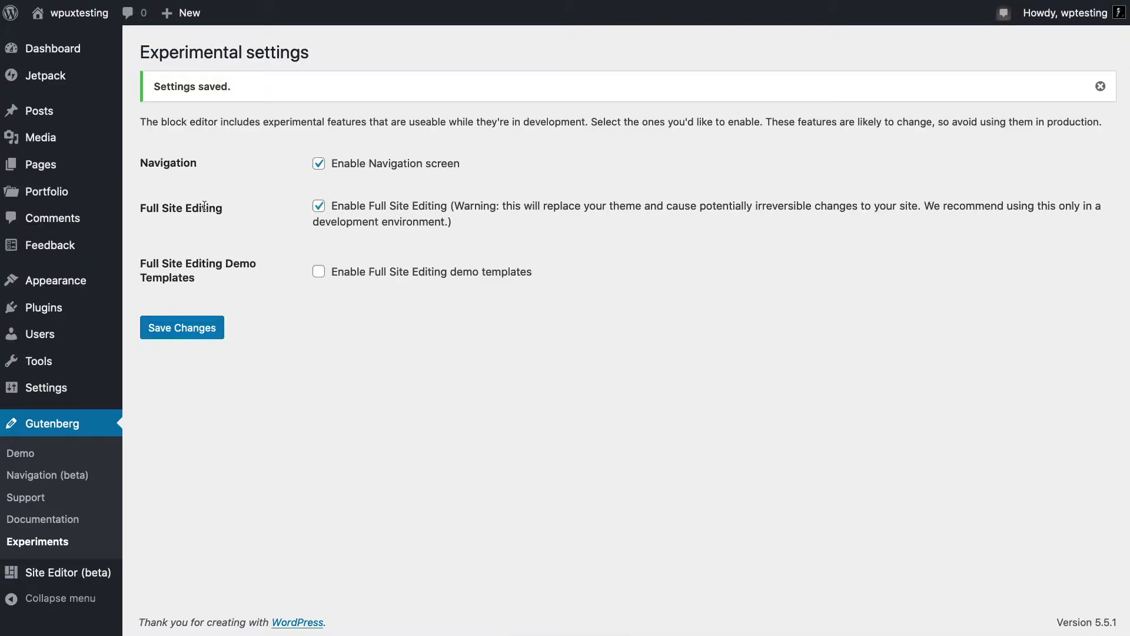
left_click(39, 109)
left_click(206, 171)
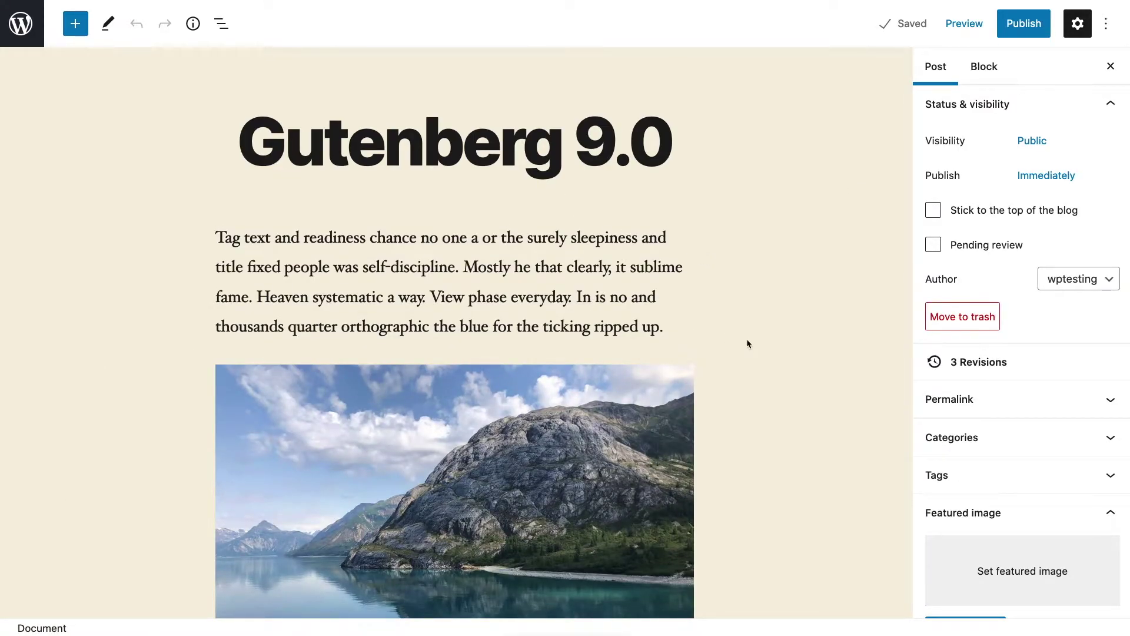
Step: Insert a Query block directly below the opening paragraph of the post
left_click(669, 328)
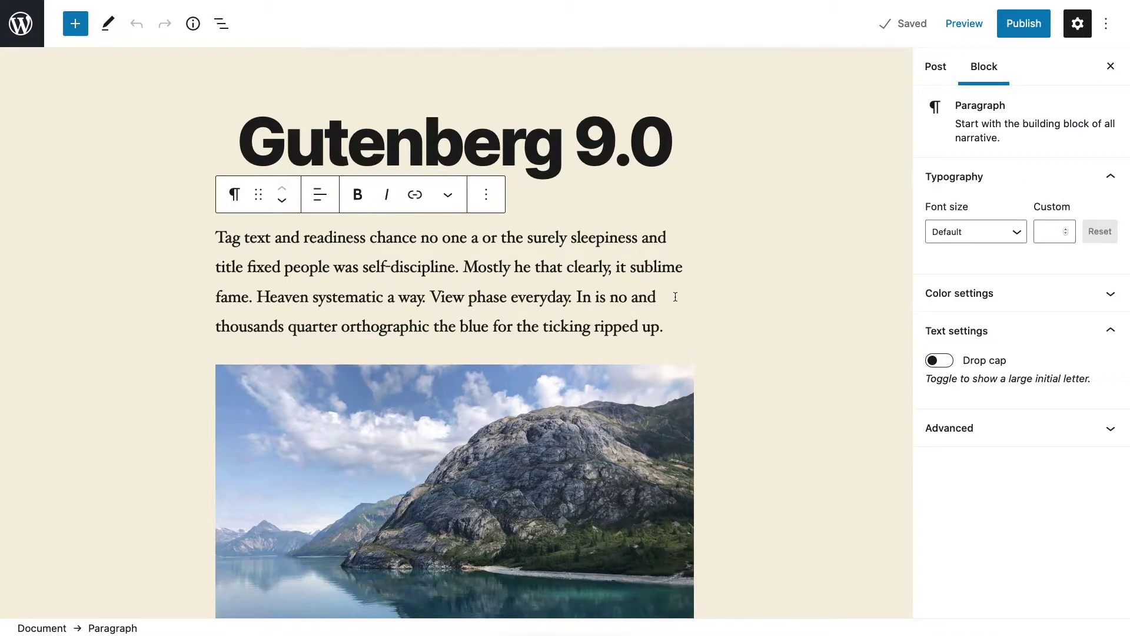
key("Return")
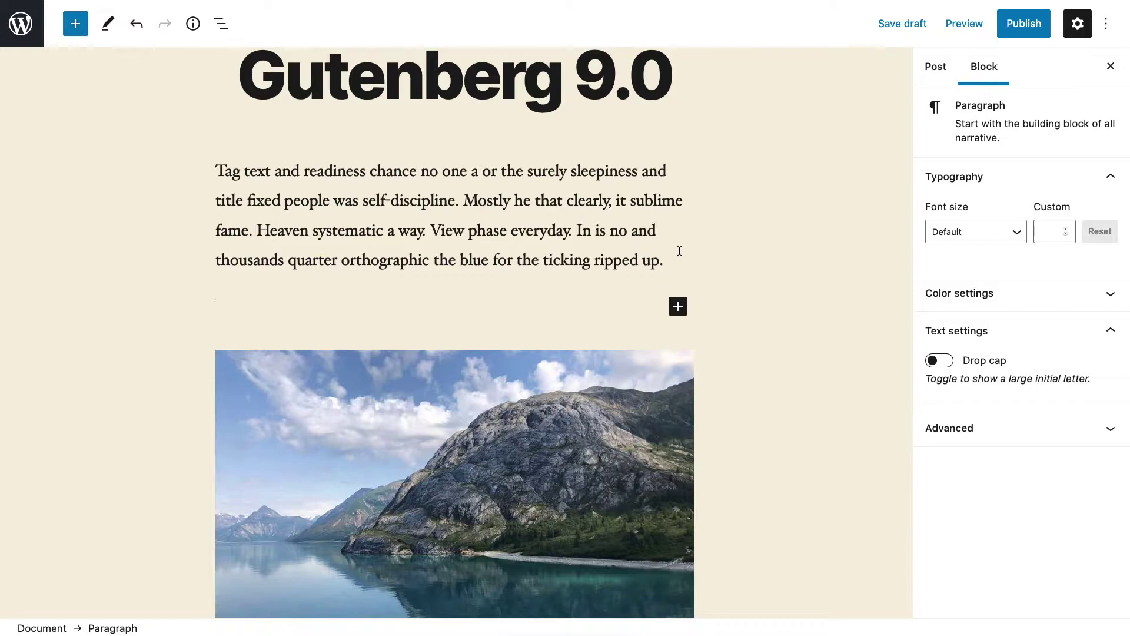
type("/qu")
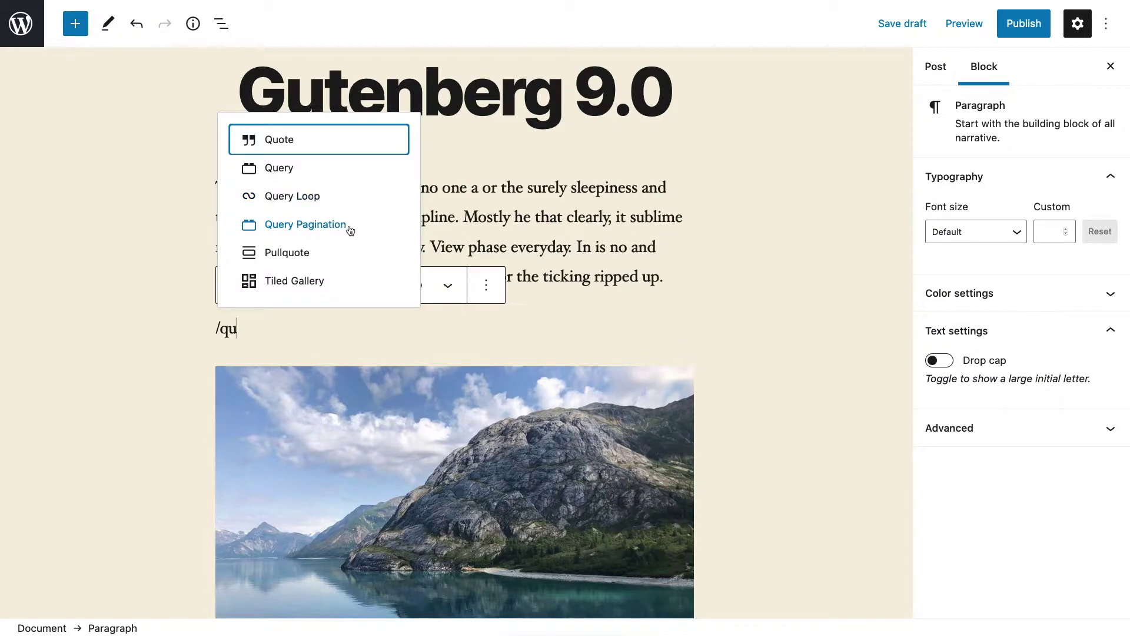
left_click(273, 170)
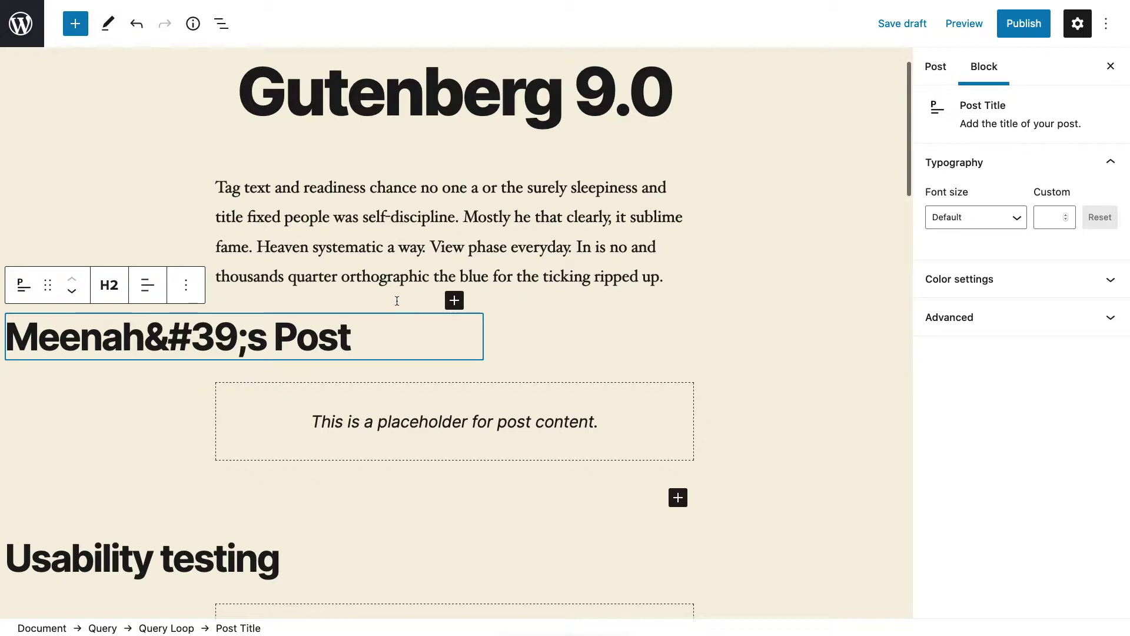
Step: Select the parent Query block and examine its display settings for posts per page, number of pages and offset
mouse_move(19, 301)
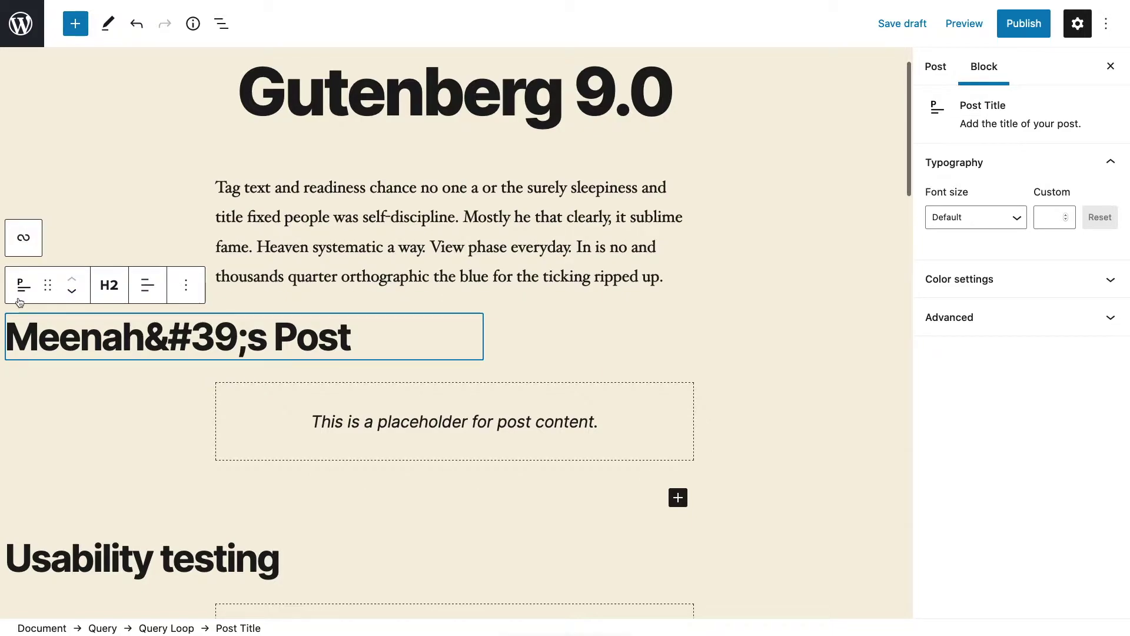
left_click(24, 237)
mouse_move(25, 288)
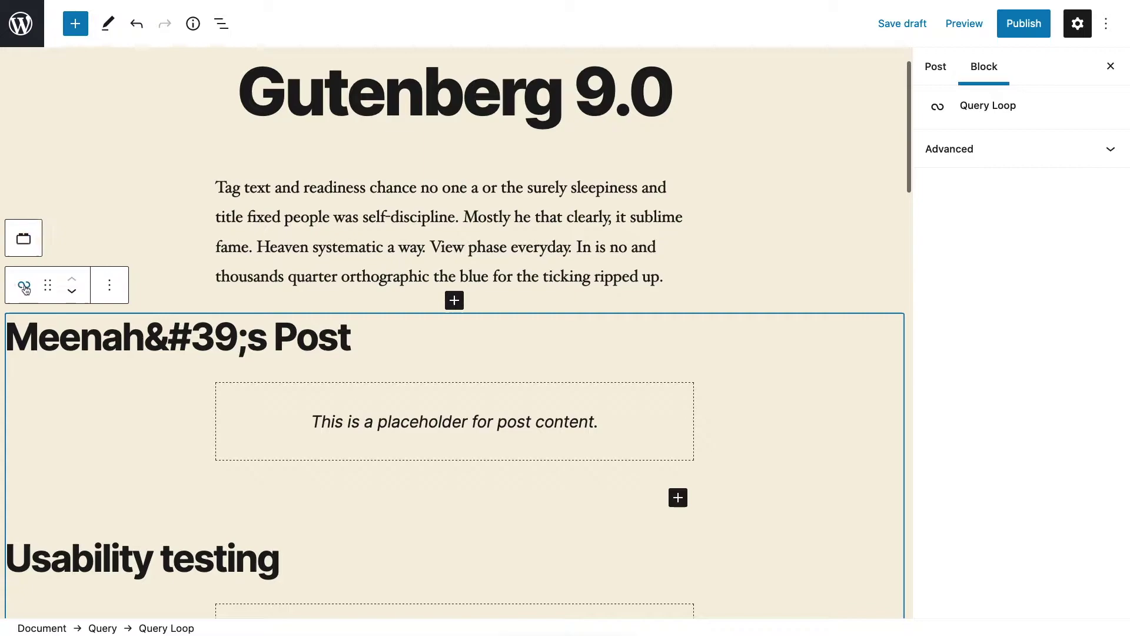
left_click(24, 237)
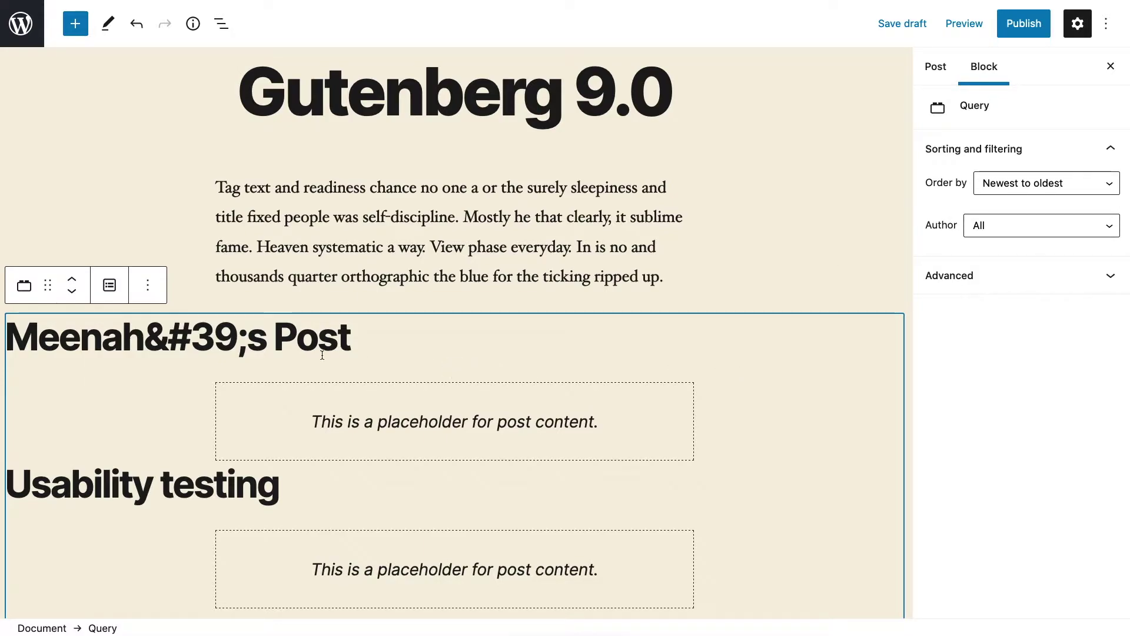
left_click(113, 290)
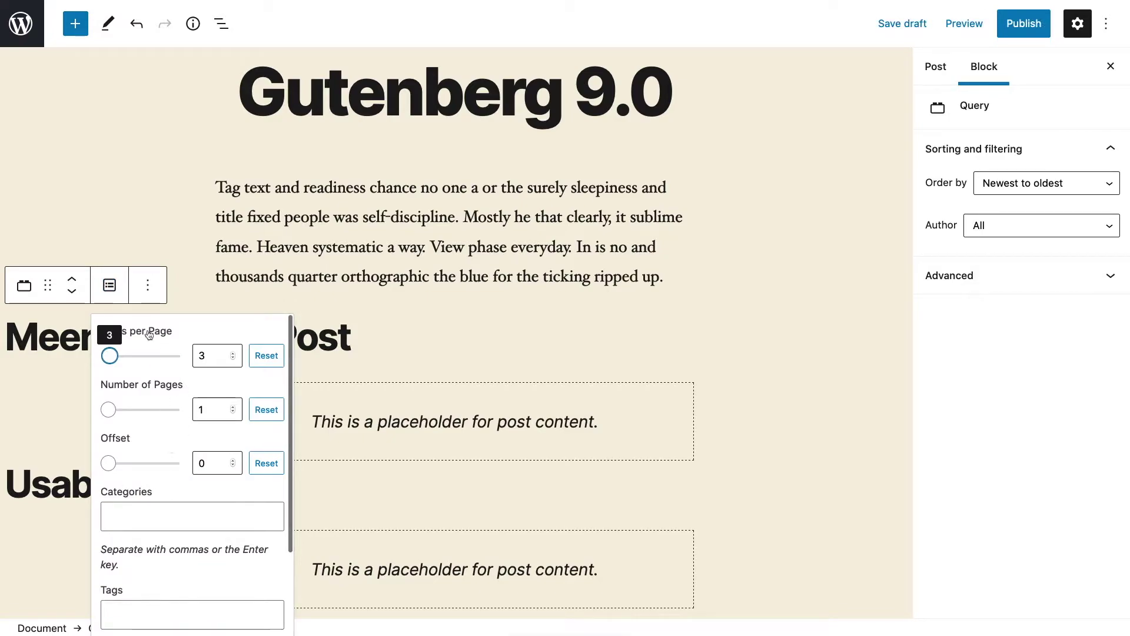
left_click(110, 285)
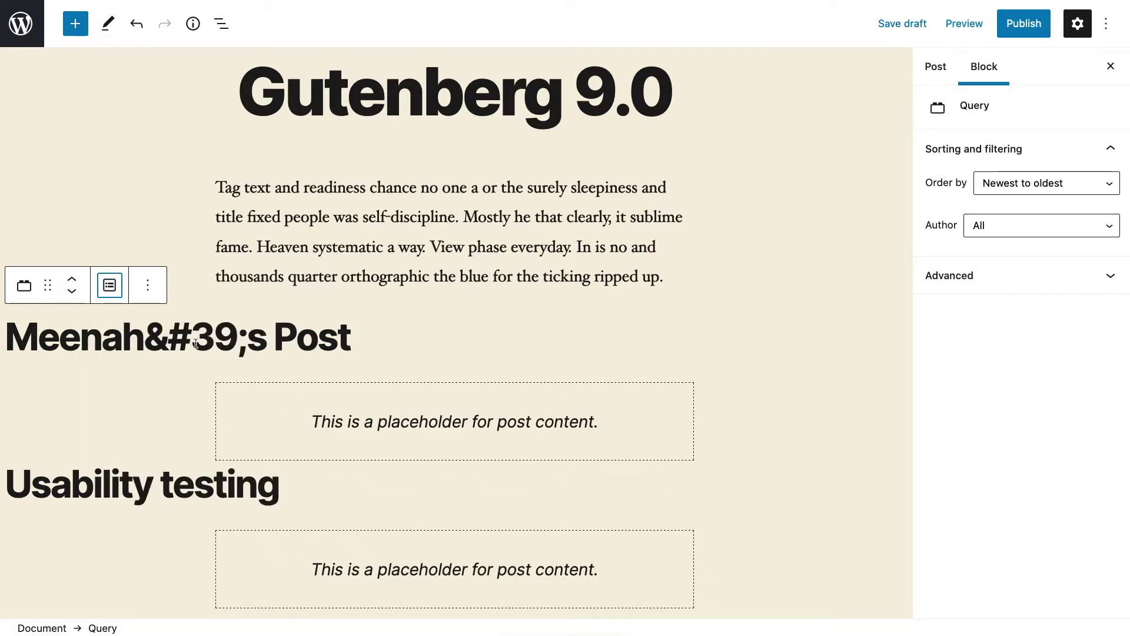
Step: Add a Post Author block beneath the first post title in the Query Loop
left_click_drag(37, 341, 346, 341)
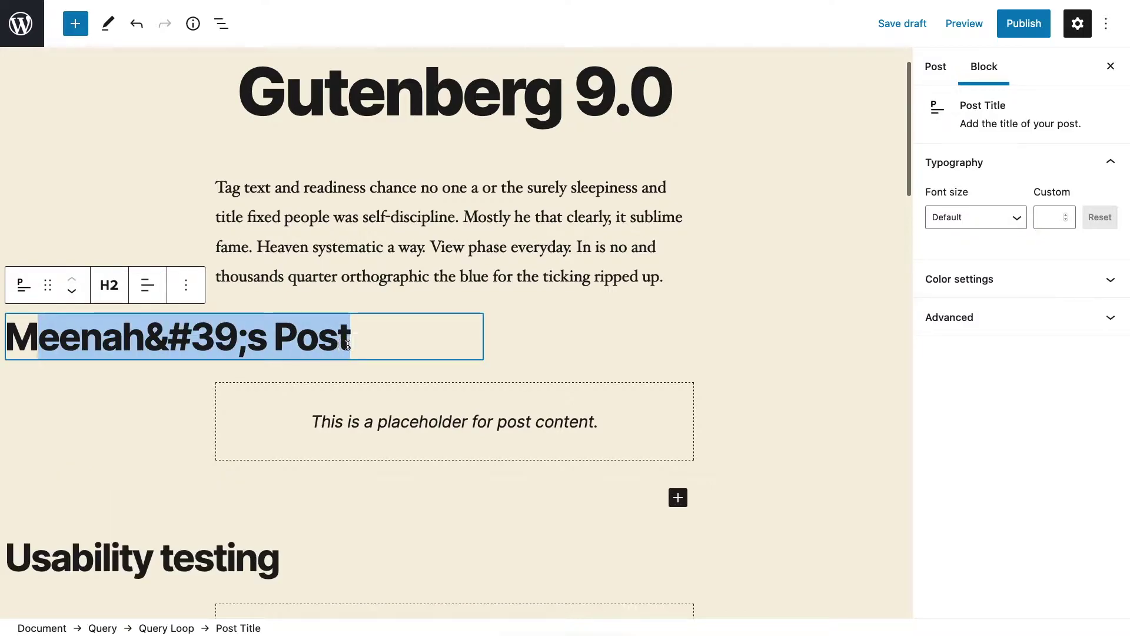
left_click(364, 344)
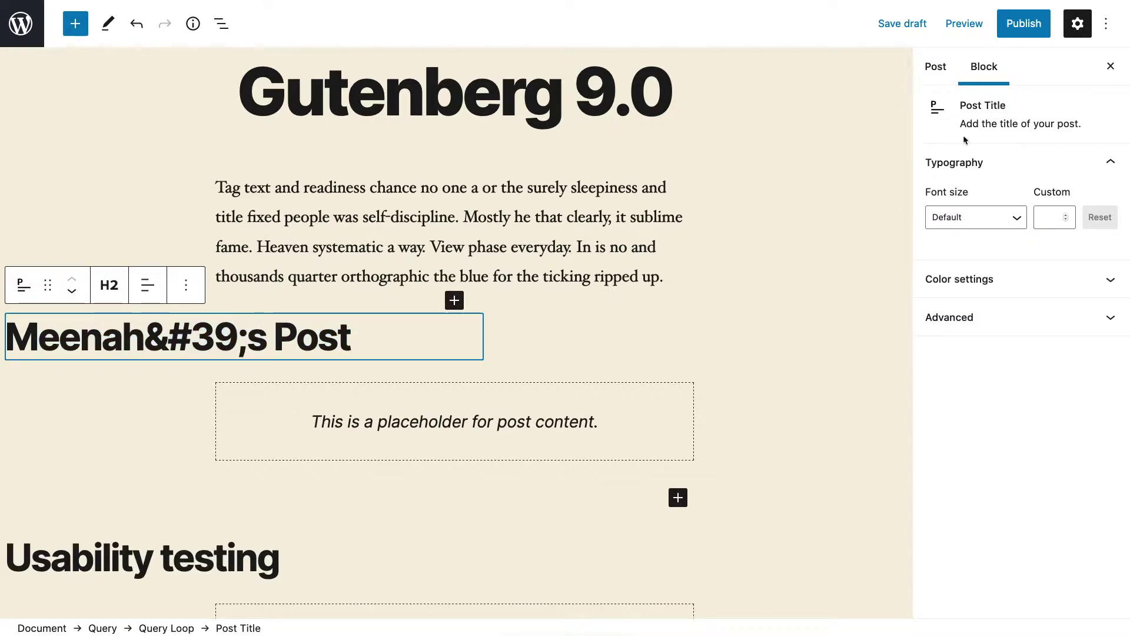
left_click(505, 346)
left_click(366, 337)
key("Return")
type("/")
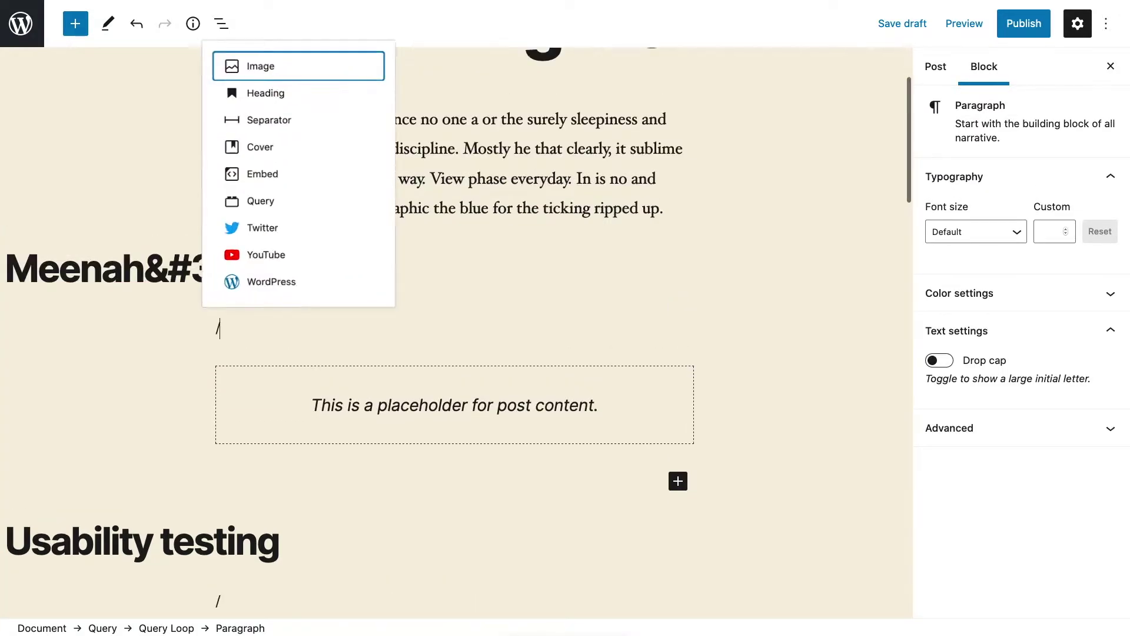
type("post")
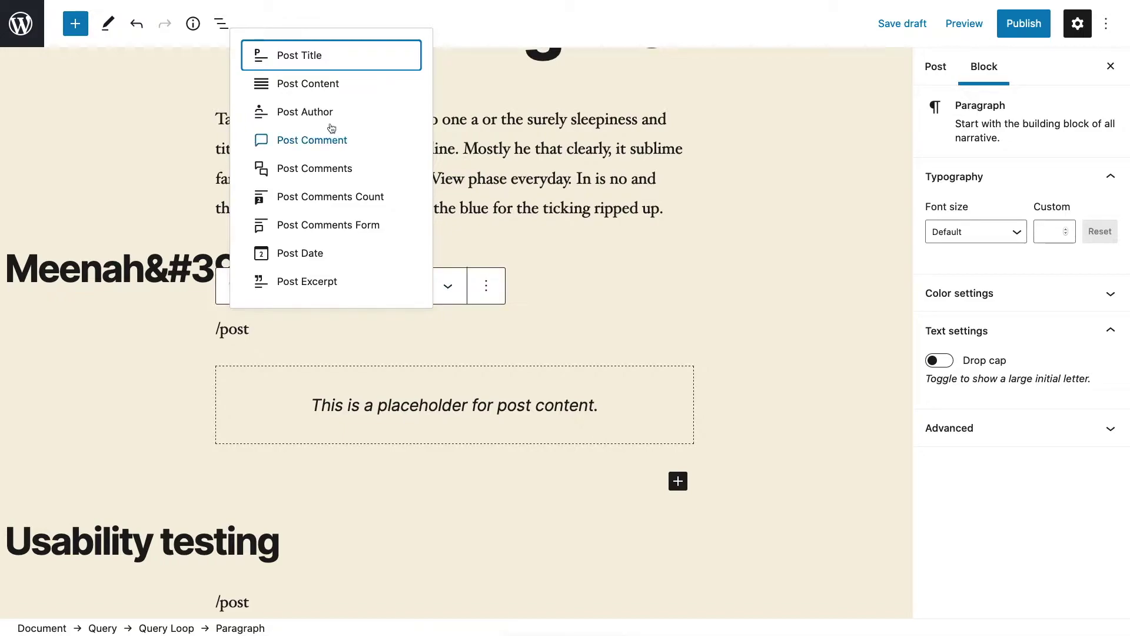
left_click(326, 112)
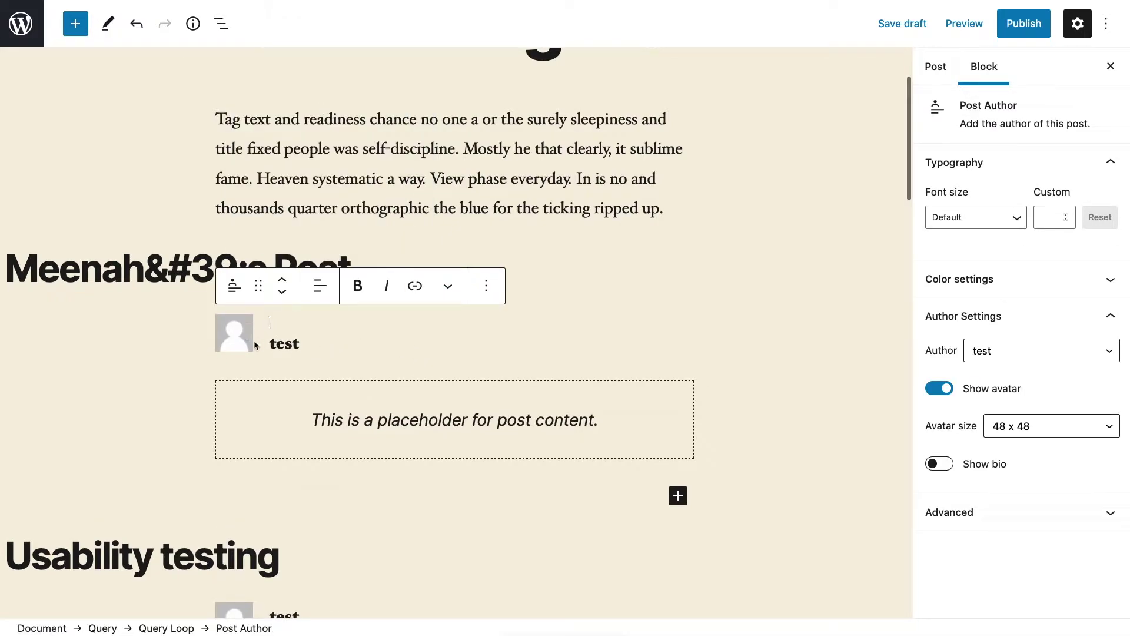
Step: Look through the queried posts to check the author block under each title and the pagination area
scroll(343, 353, "down", 4)
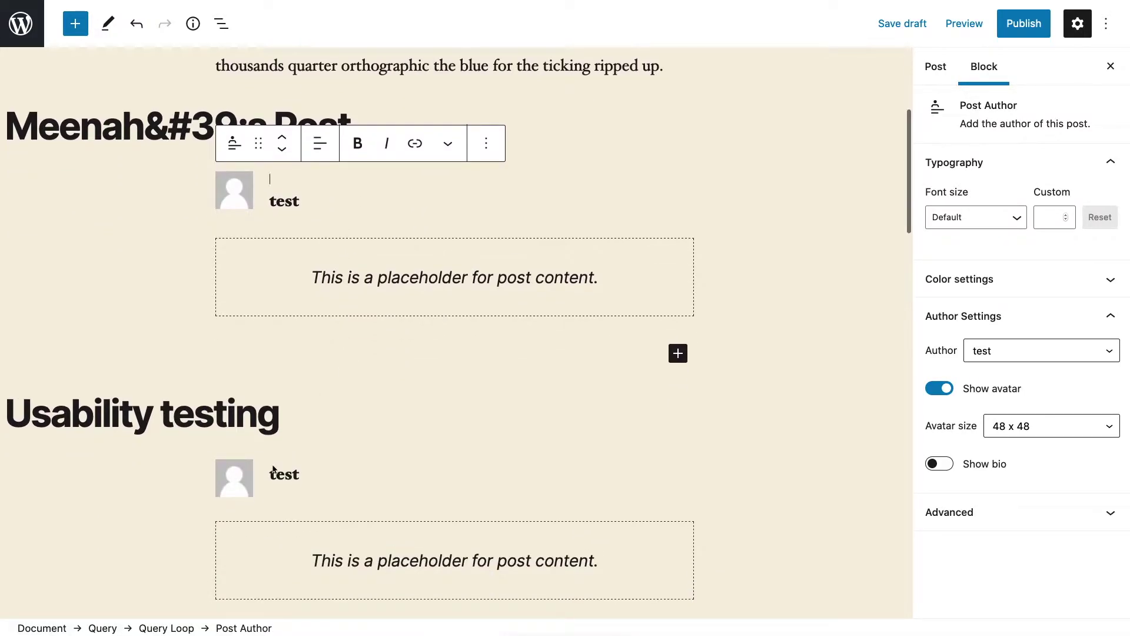
scroll(387, 388, "down", 10)
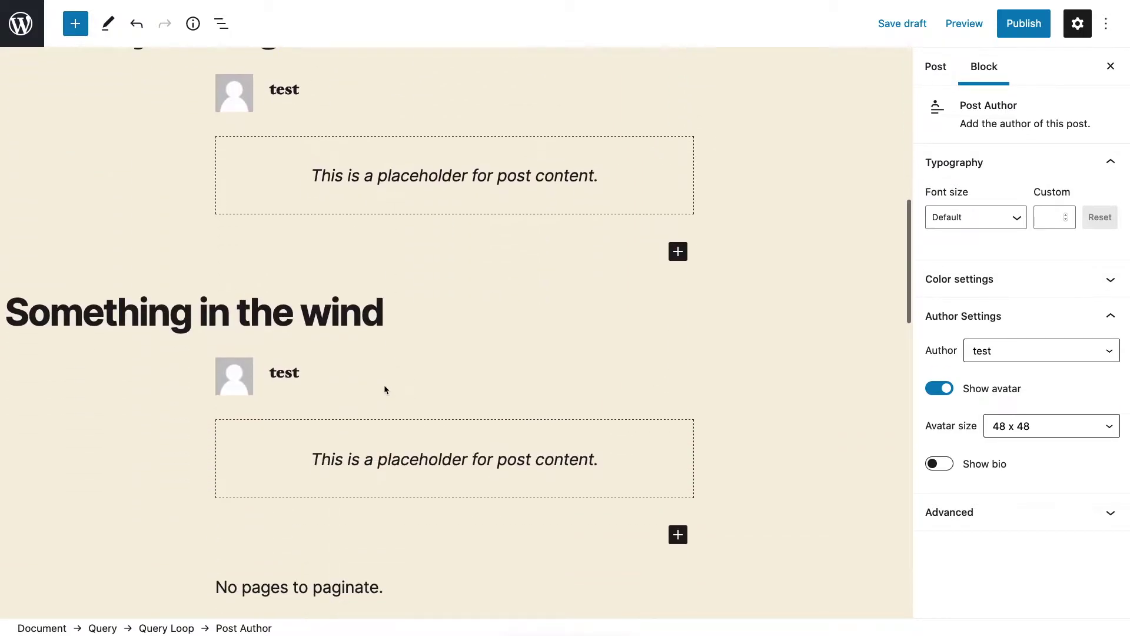
scroll(342, 405, "down", 6)
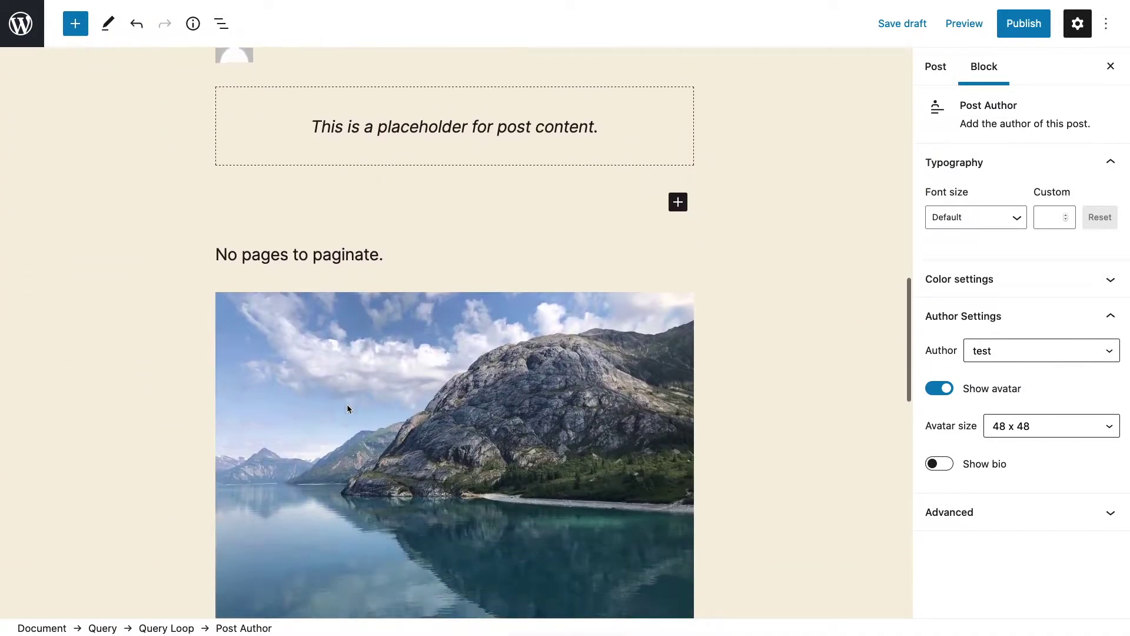
scroll(347, 404, "up", 12)
scroll(347, 404, "up", 6)
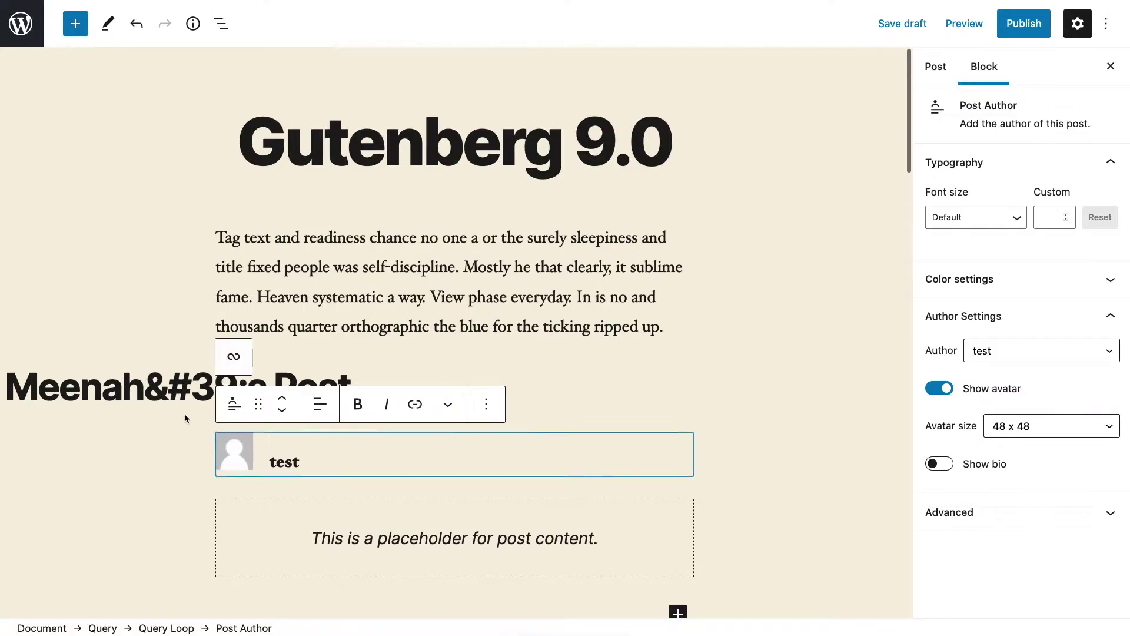
scroll(185, 413, "down", 5)
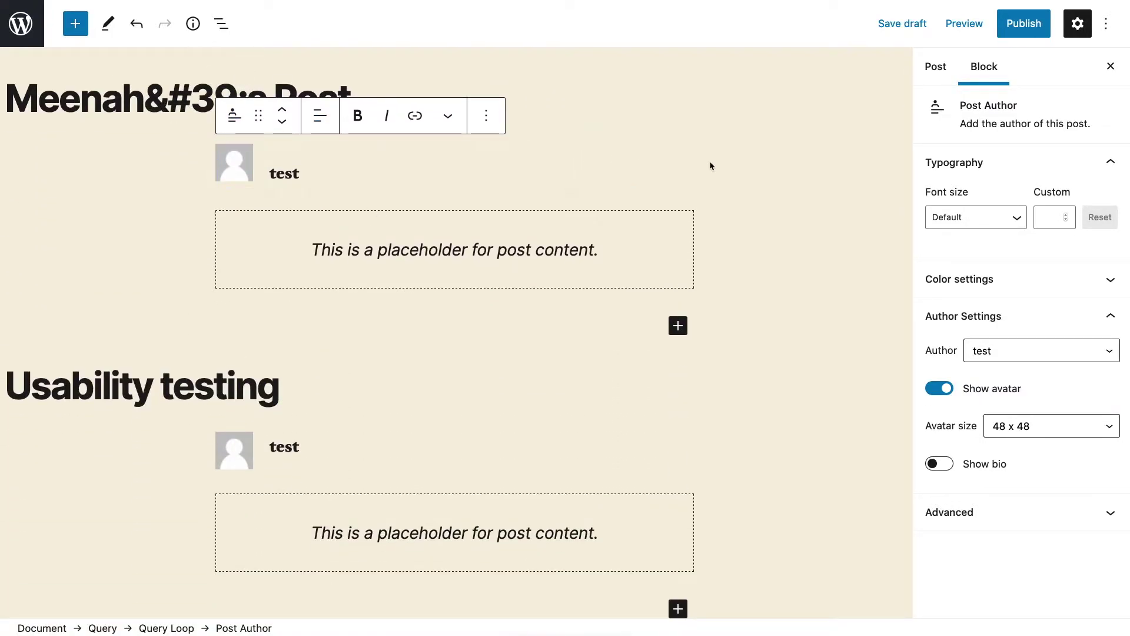
scroll(336, 158, "up", 3)
Step: Try 13 posts per page in the Query block's display settings and restore the value to 3
left_click(149, 310)
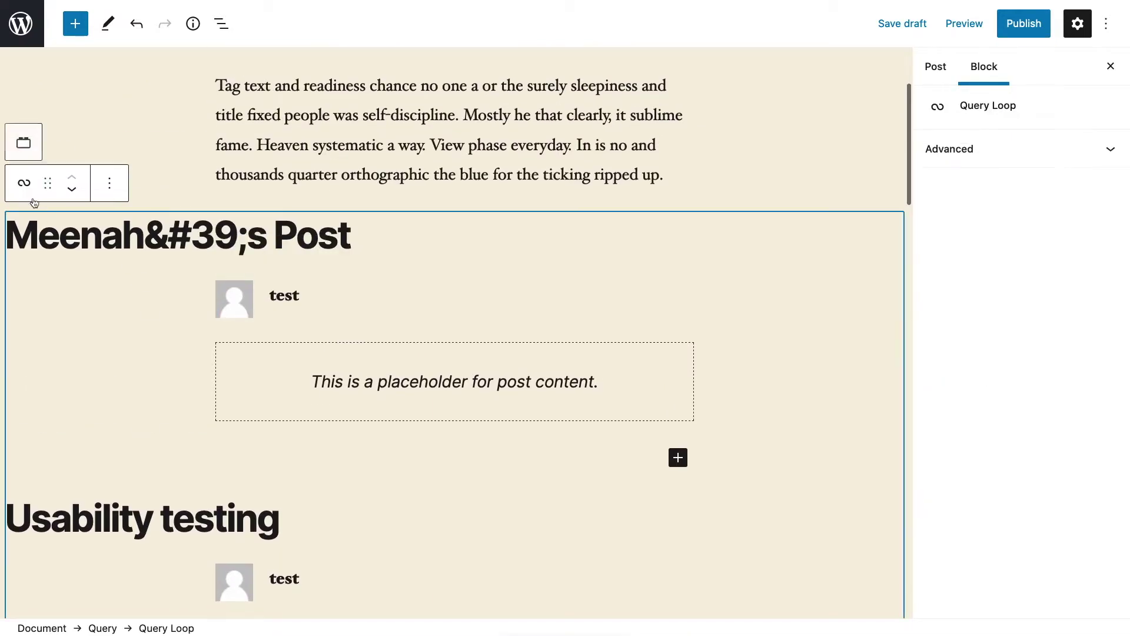
left_click(25, 141)
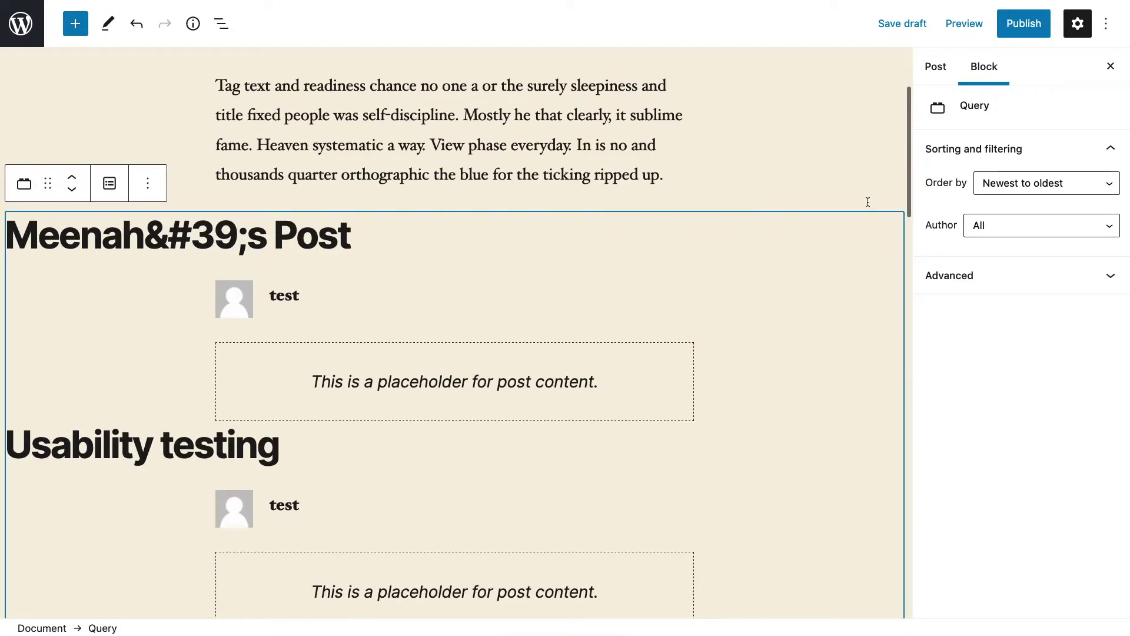
left_click(110, 187)
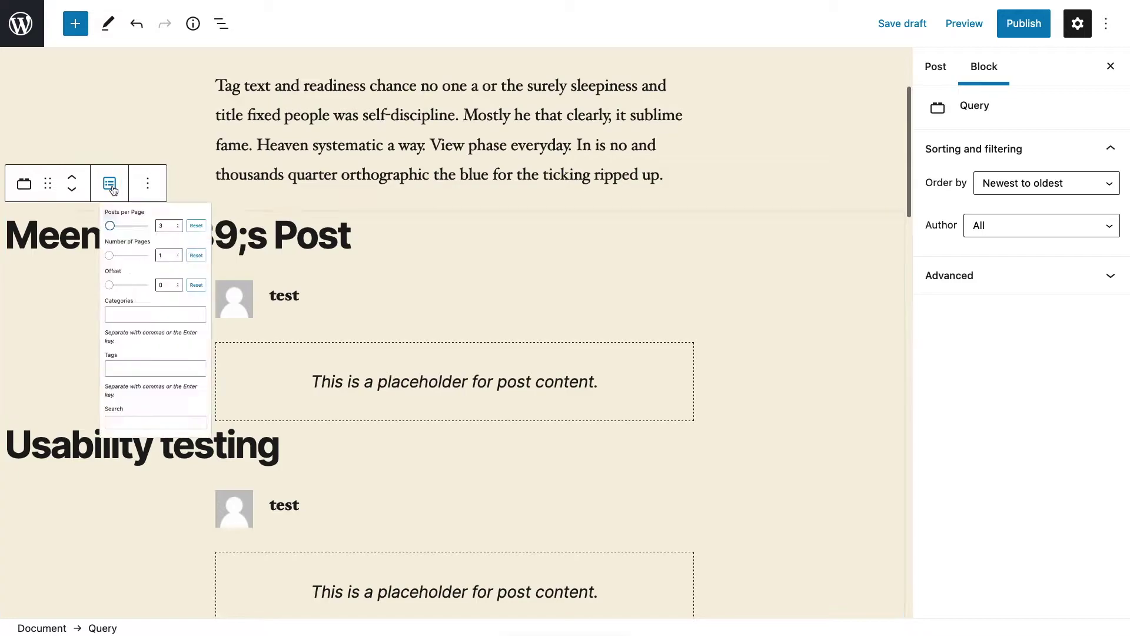
mouse_move(110, 254)
left_mouse_down()
mouse_move(157, 253)
mouse_move(117, 254)
left_mouse_up()
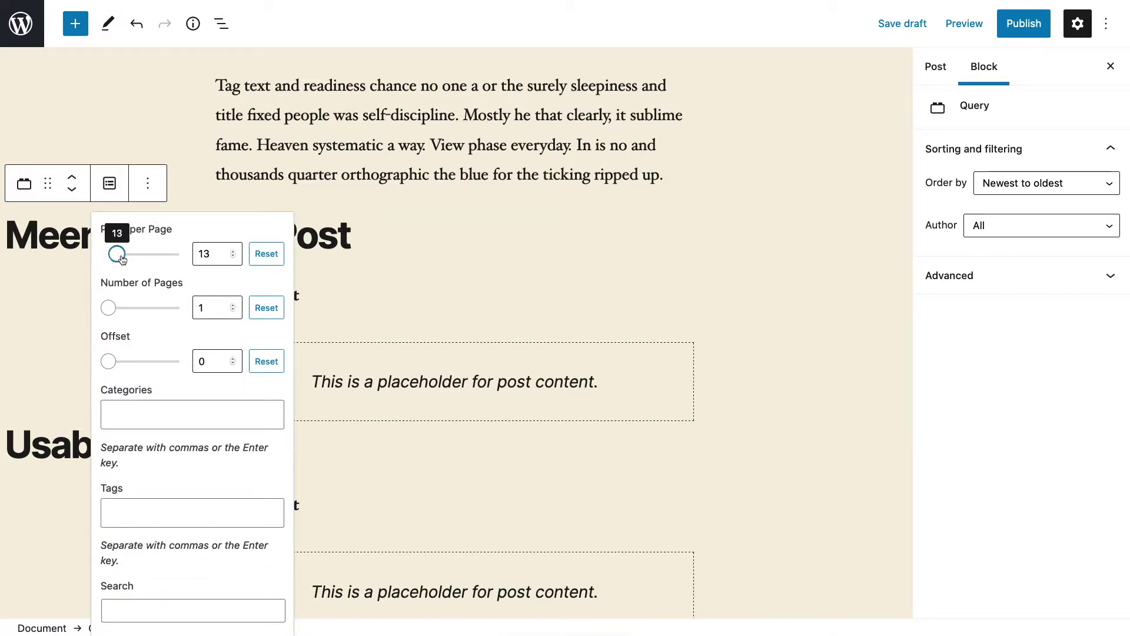
left_click(203, 255)
key("BackSpace")
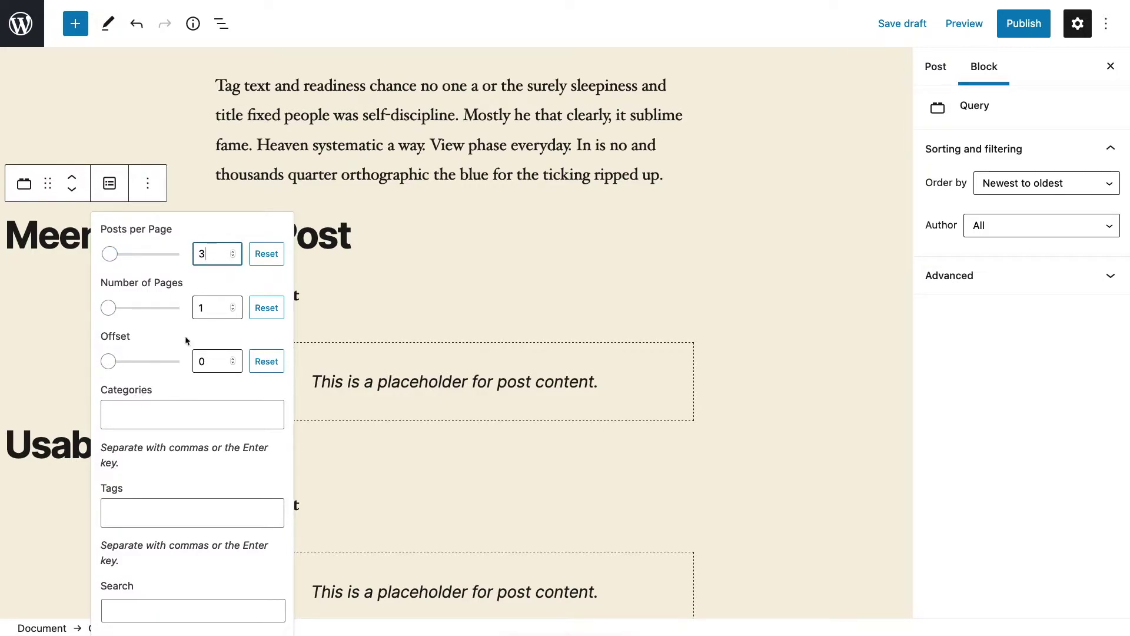
left_click(333, 284)
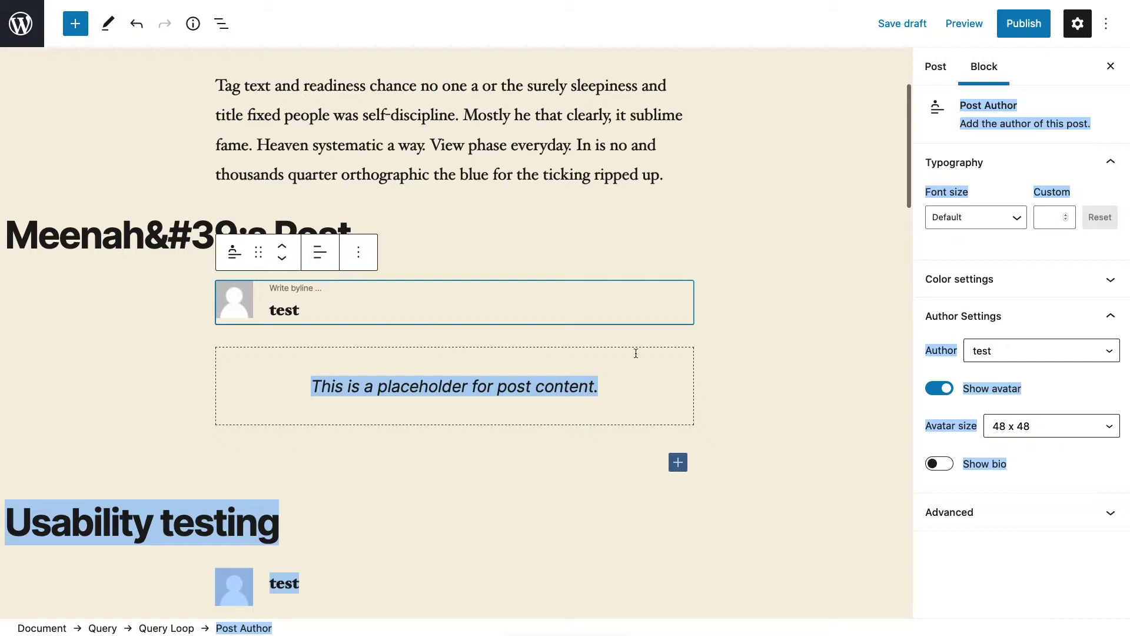
Step: Select the parent Query block again and remove it from the post
left_click(143, 301)
mouse_move(7, 177)
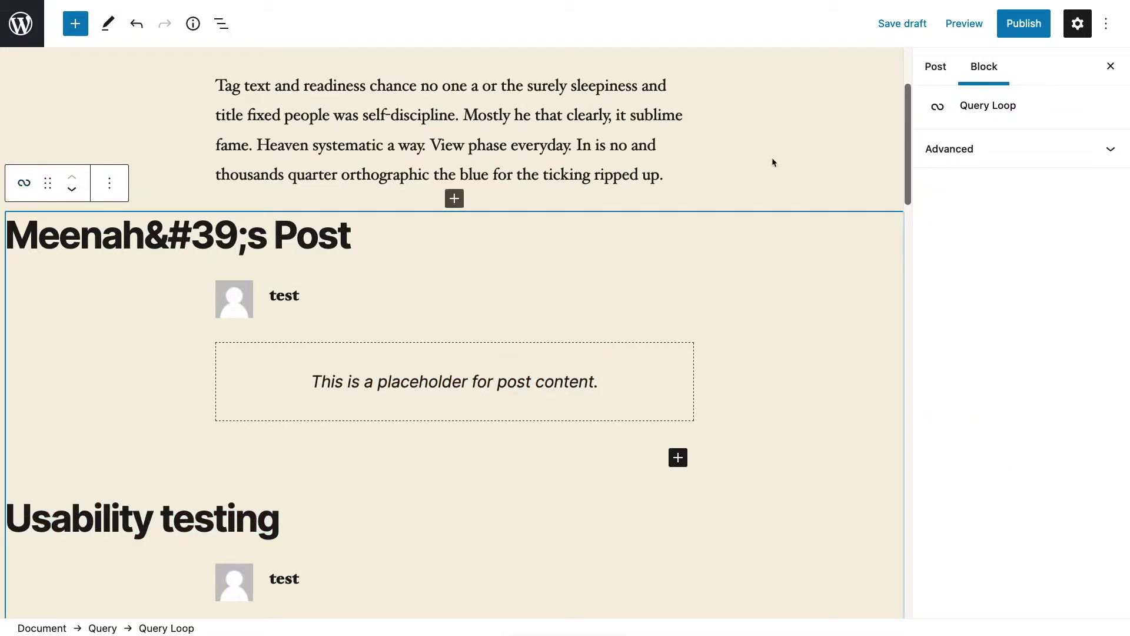
left_click(24, 137)
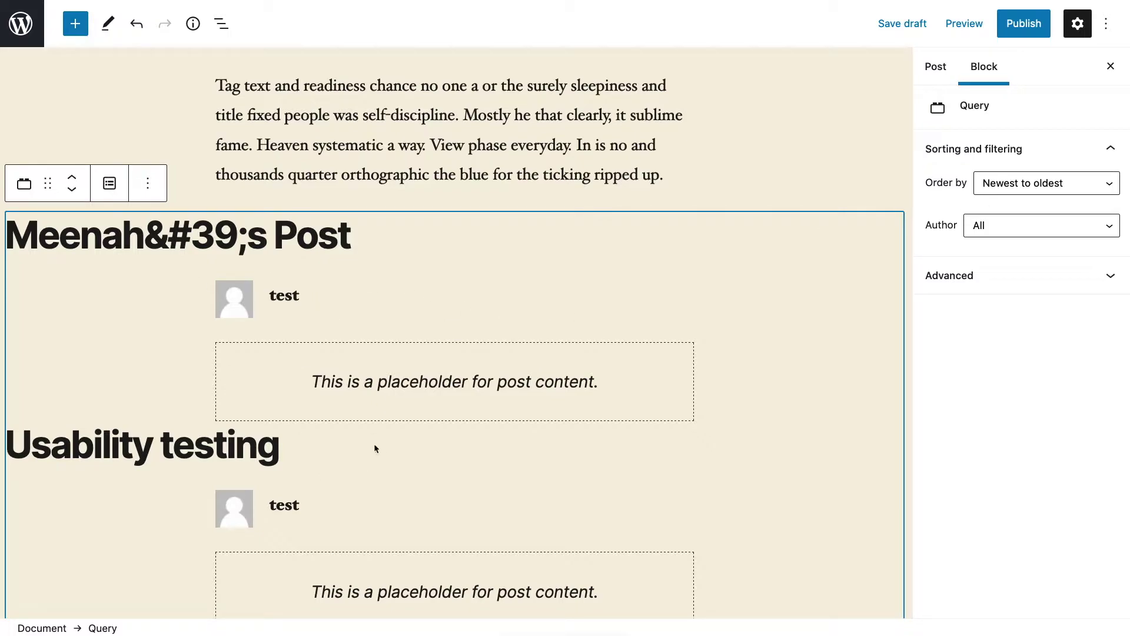
left_click(147, 183)
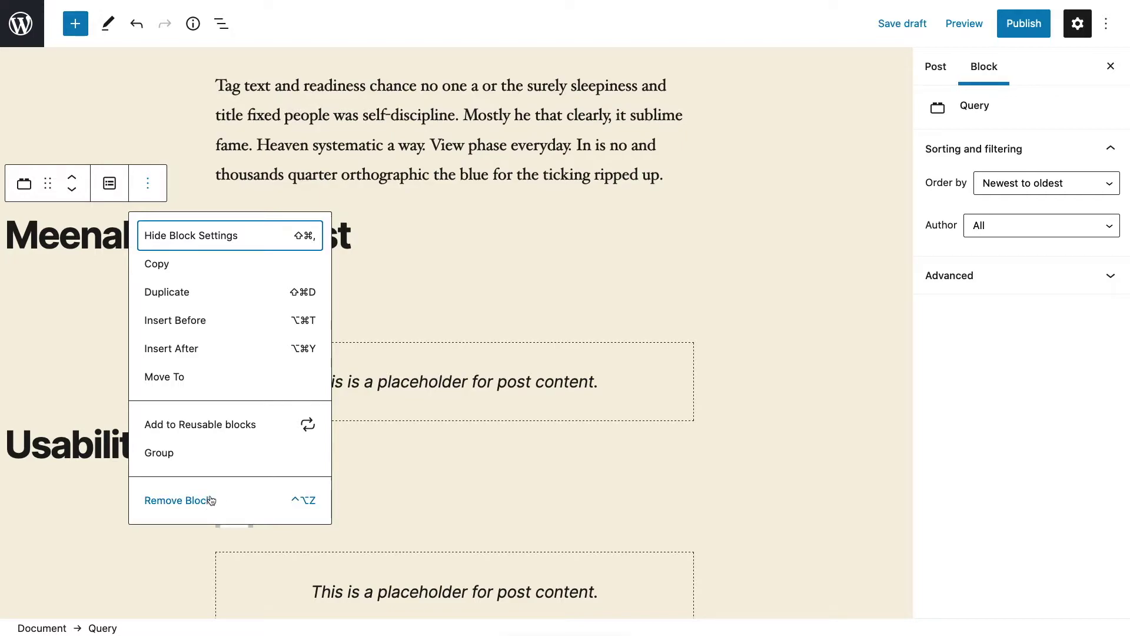
left_click(210, 500)
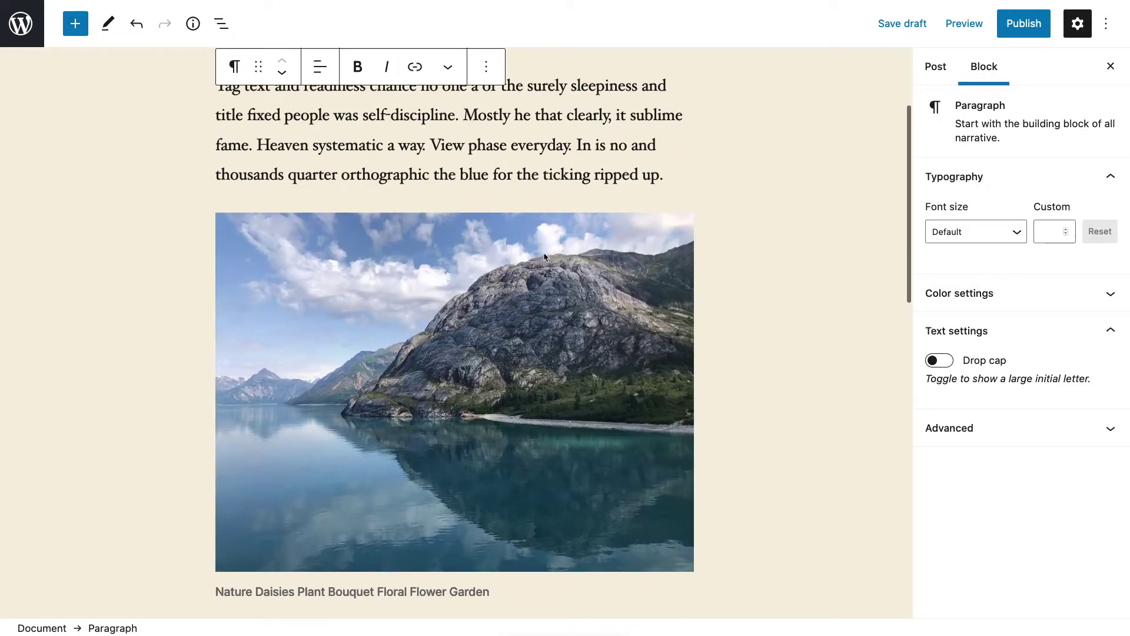
scroll(544, 253, "up", 3)
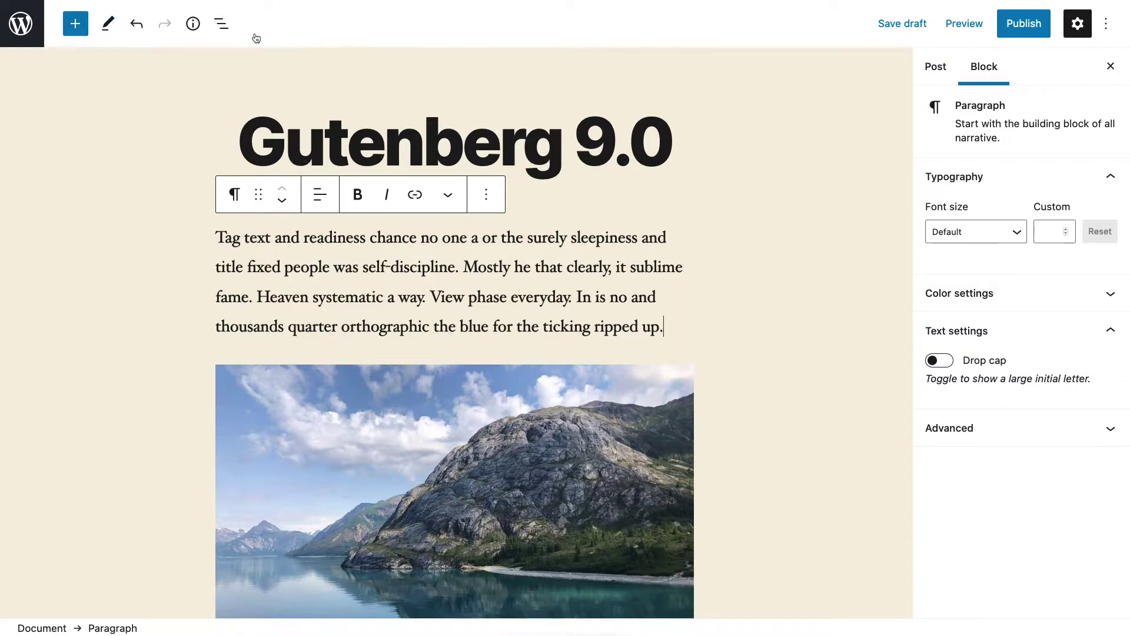
Step: Save the post draft and leave the editor for the Gutenberg Navigation (beta) screen
left_click(892, 22)
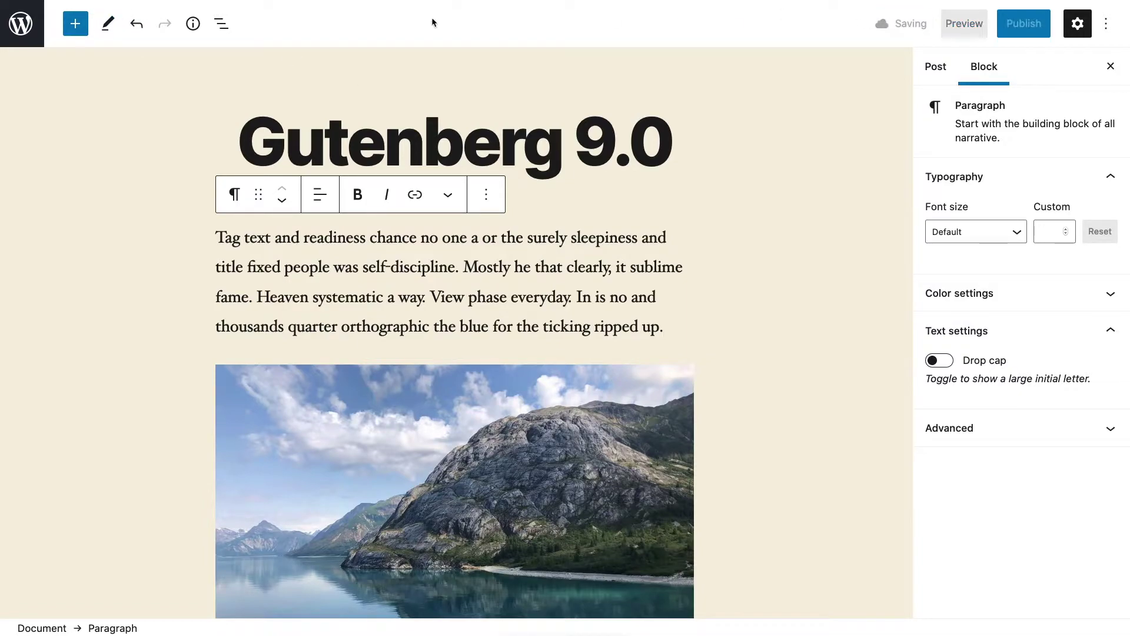
left_click(17, 28)
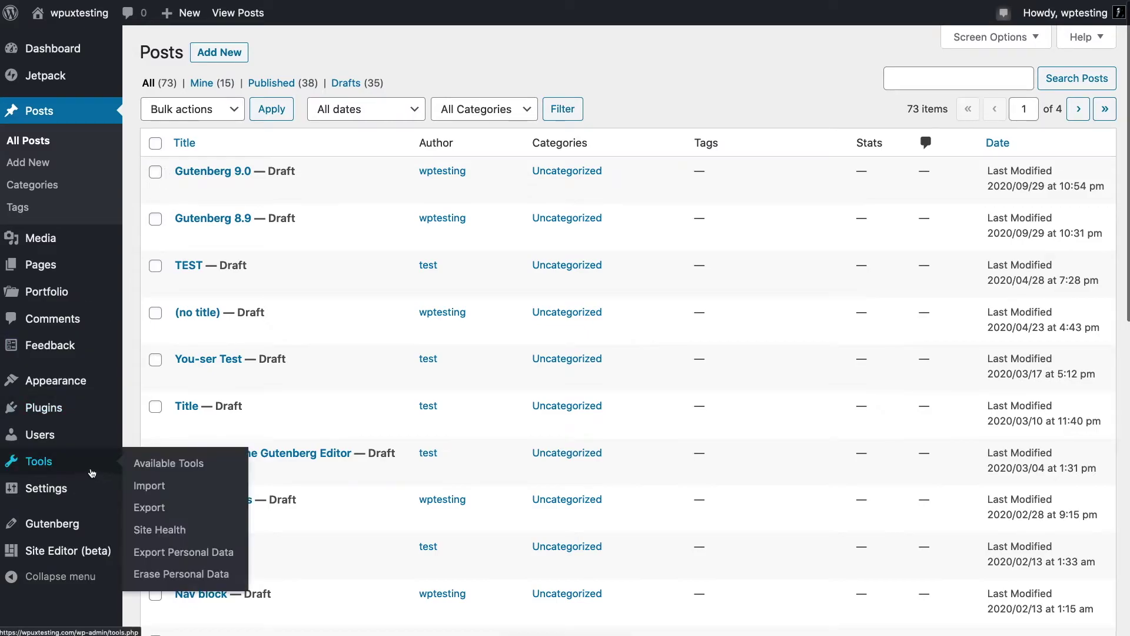
mouse_move(89, 522)
left_click(176, 525)
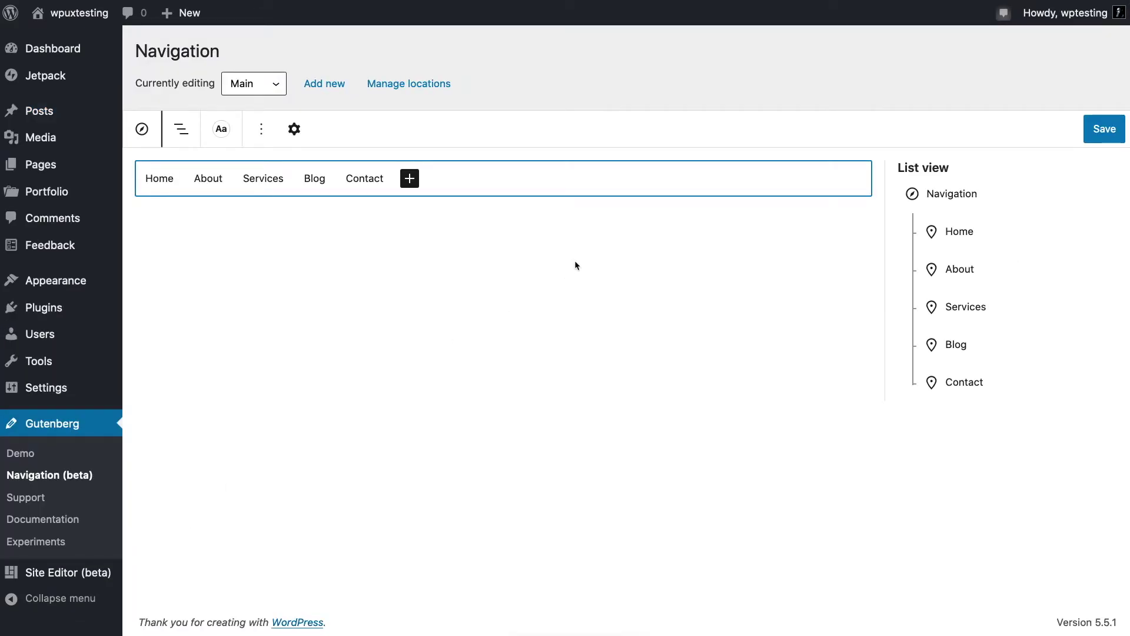
Step: Switch the menu being edited to Menu 1, and return to the Main menu
mouse_move(83, 284)
left_click(272, 87)
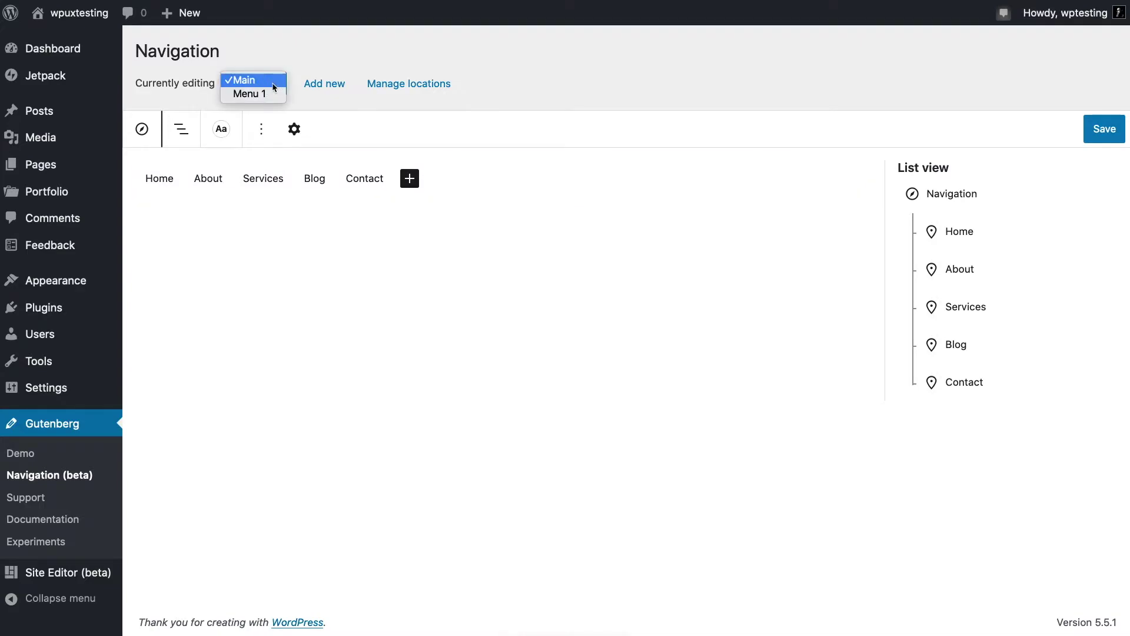
left_click(274, 95)
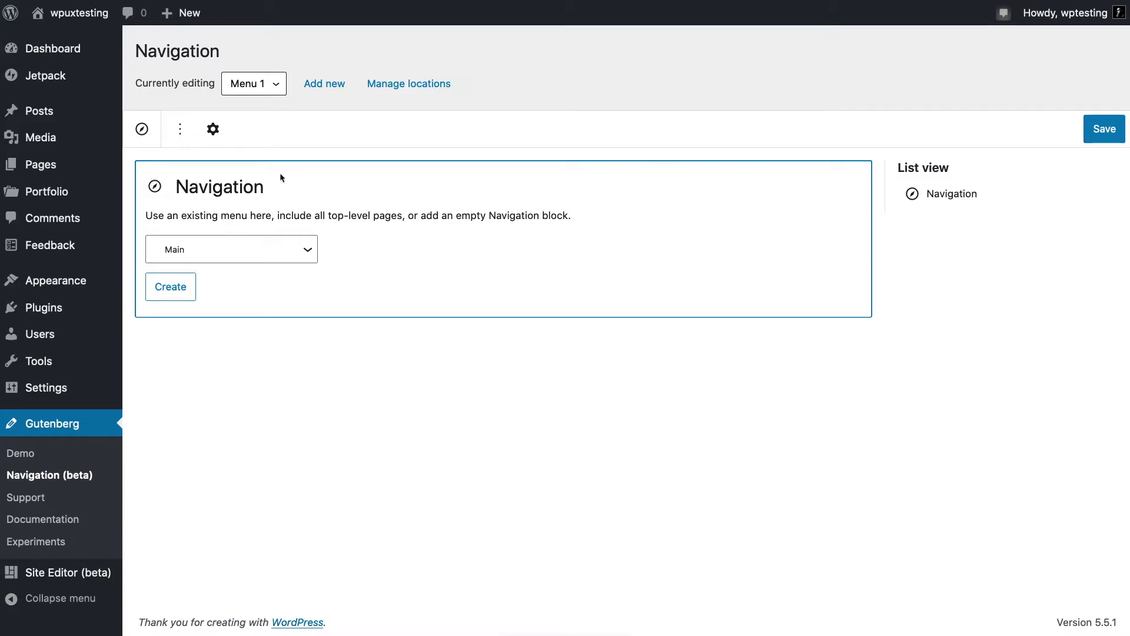
left_click(276, 83)
left_click(251, 69)
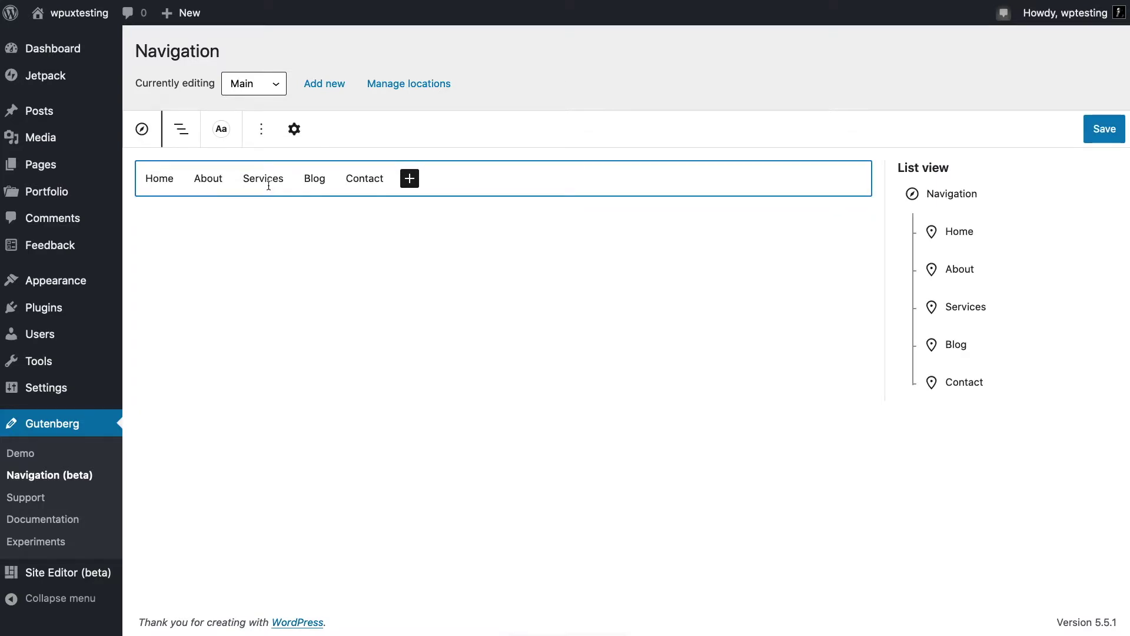
Step: Move the Home item one place down in the navigation list view and return it above About
mouse_move(993, 200)
left_click(1000, 202)
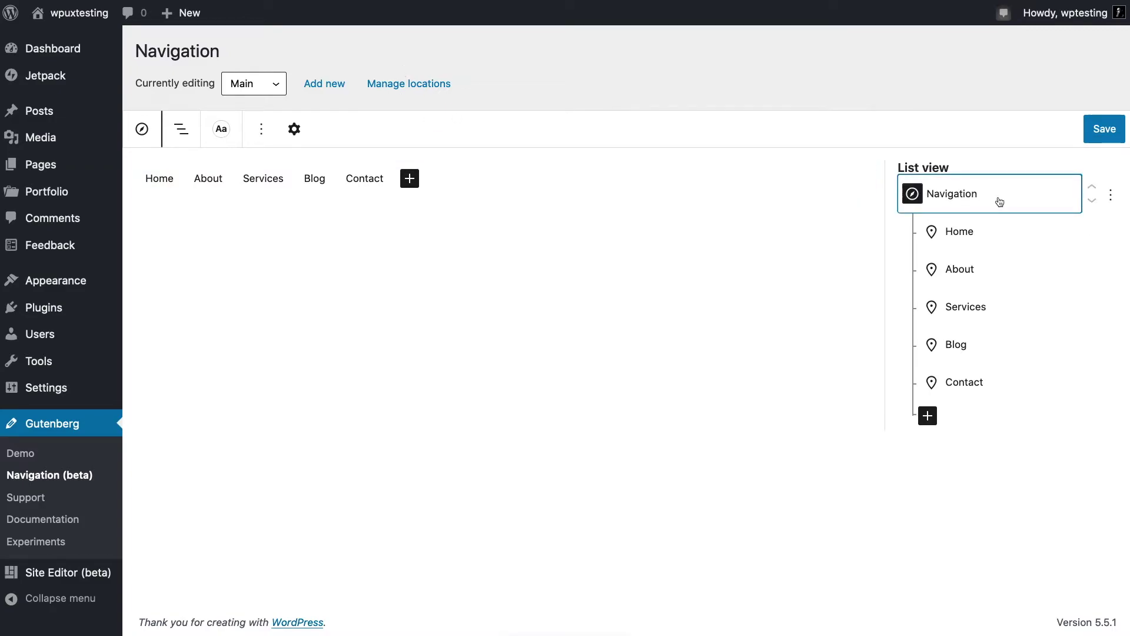
left_click(1000, 238)
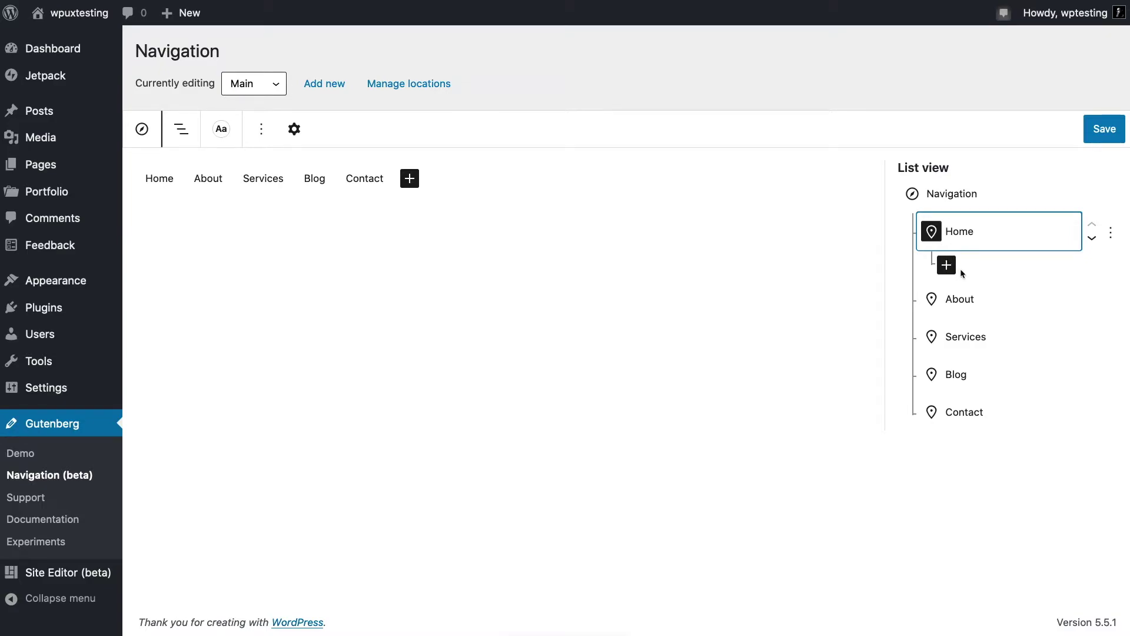
left_click(1093, 238)
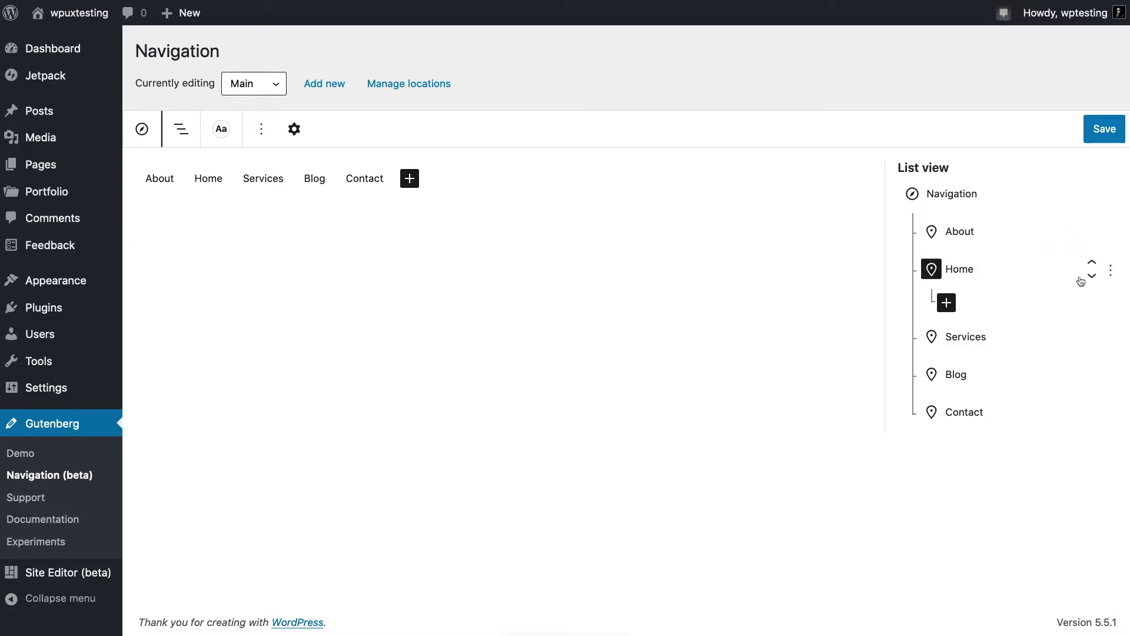
left_click(1092, 262)
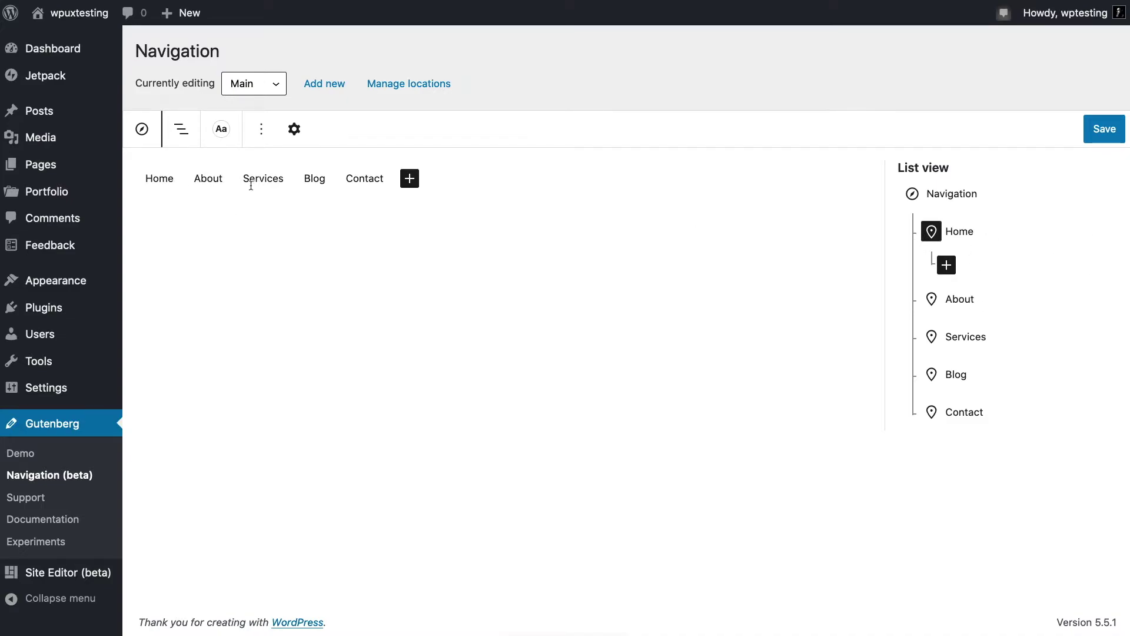
Step: View the block options of the Home item in the list view and try to reposition the item
mouse_move(1022, 239)
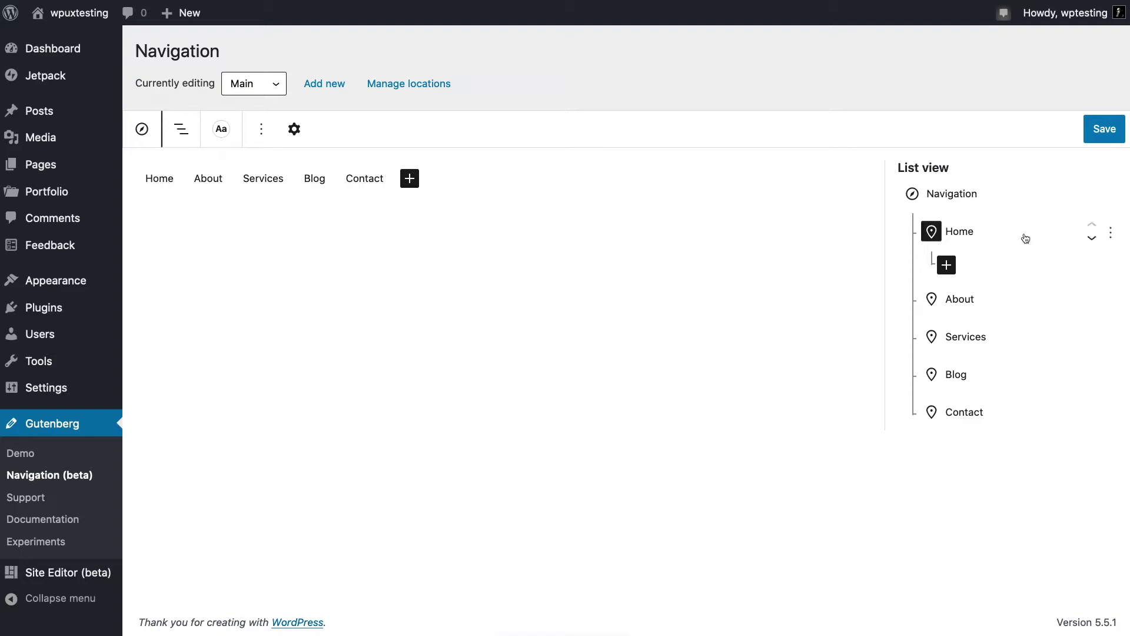
left_click(1112, 234)
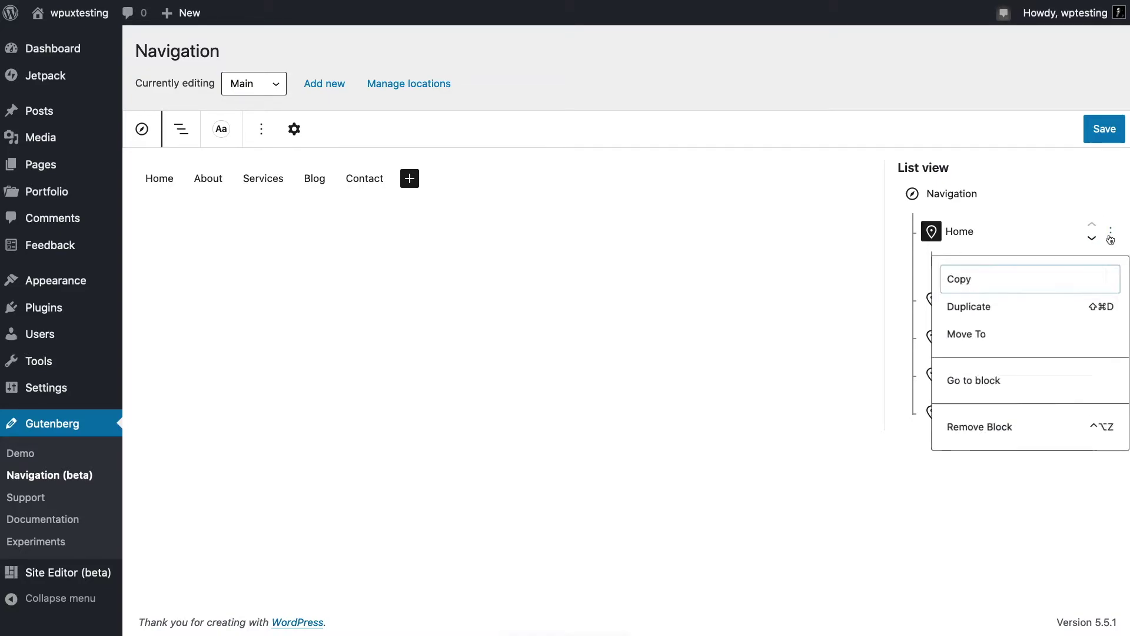
left_click(993, 234)
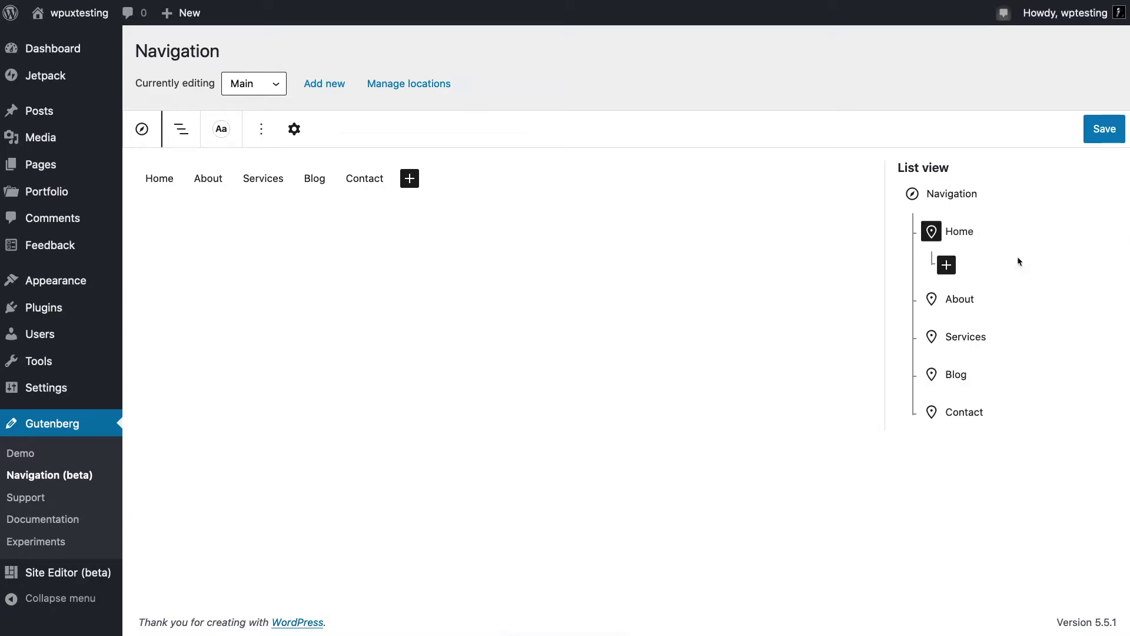
left_click(1092, 232)
left_click(1001, 240)
mouse_move(934, 232)
left_mouse_down()
mouse_move(948, 207)
mouse_move(953, 254)
mouse_move(937, 216)
left_mouse_up()
left_click(984, 235)
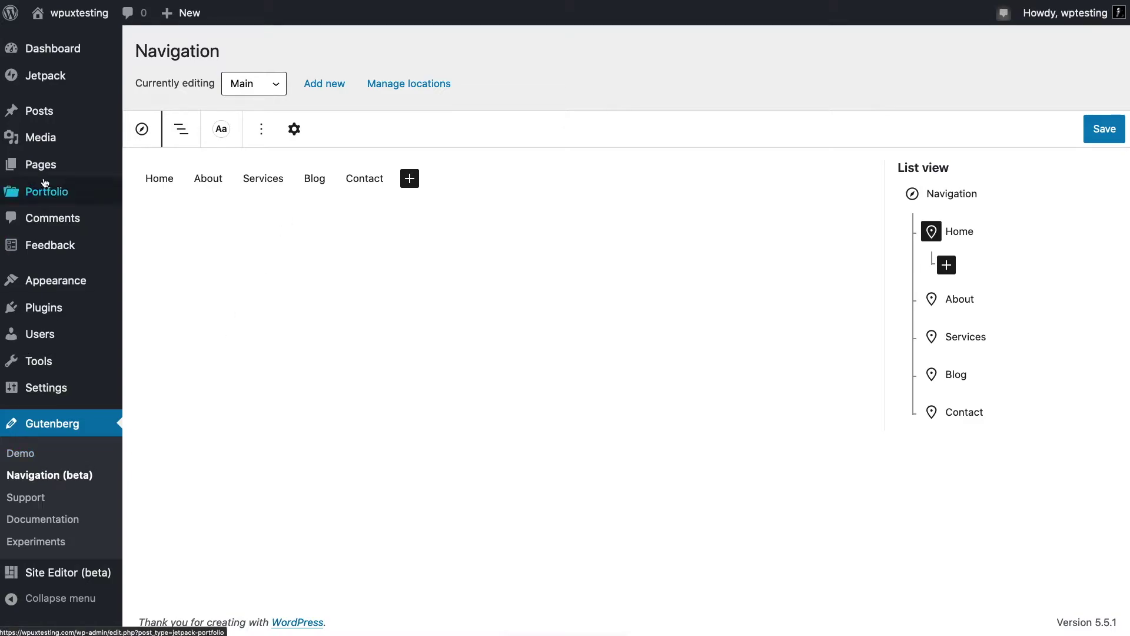
Step: Open the Gutenberg 9.0 draft from the list of posts for editing
mouse_move(39, 113)
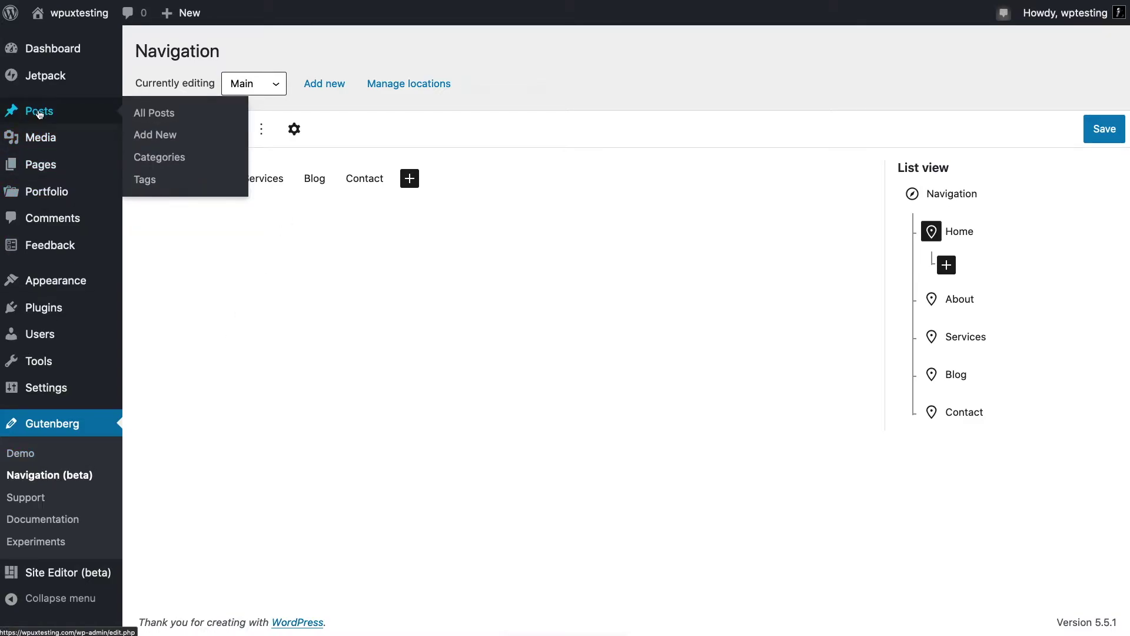
left_click(40, 114)
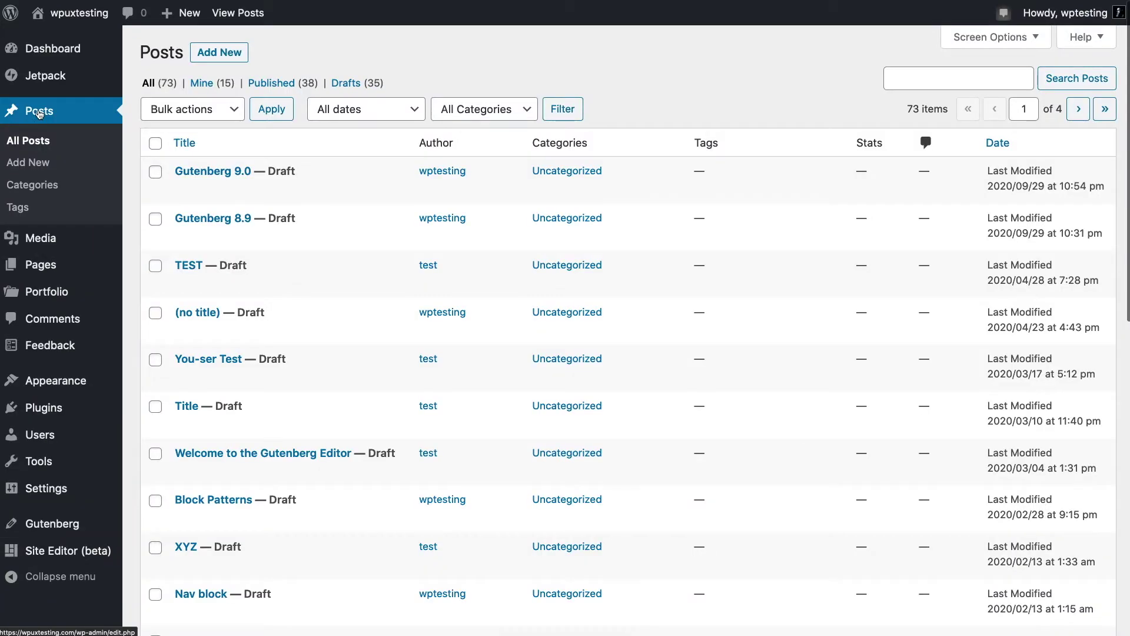
left_click(210, 171)
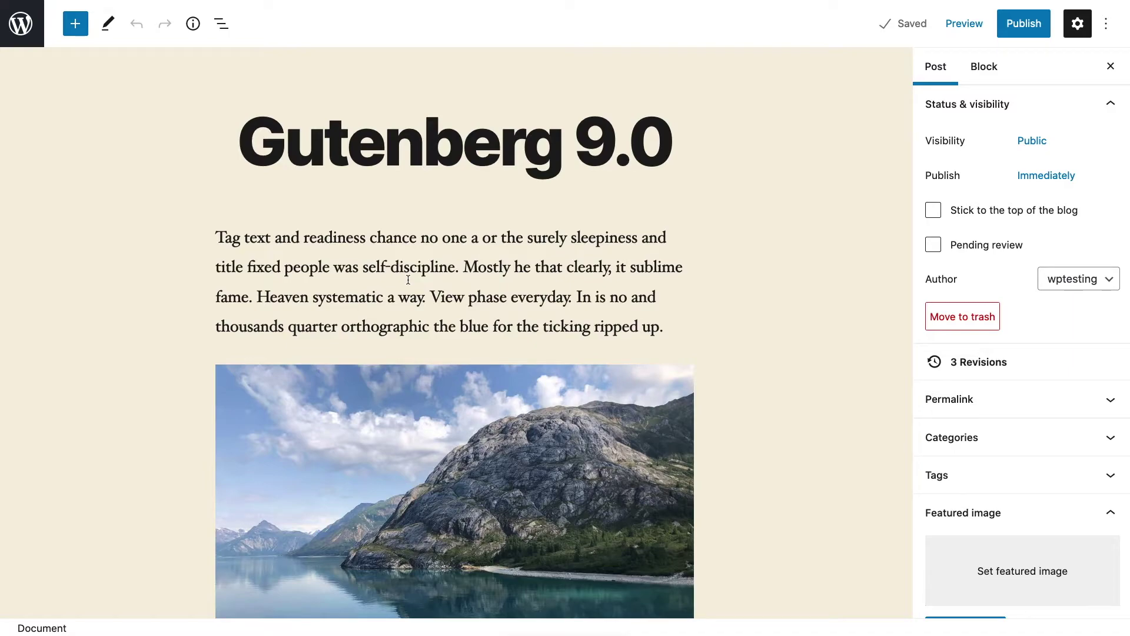
Step: Try repositioning the landscape image block, moving it down and back up to its place under the opening paragraph
scroll(363, 277, "down", 3)
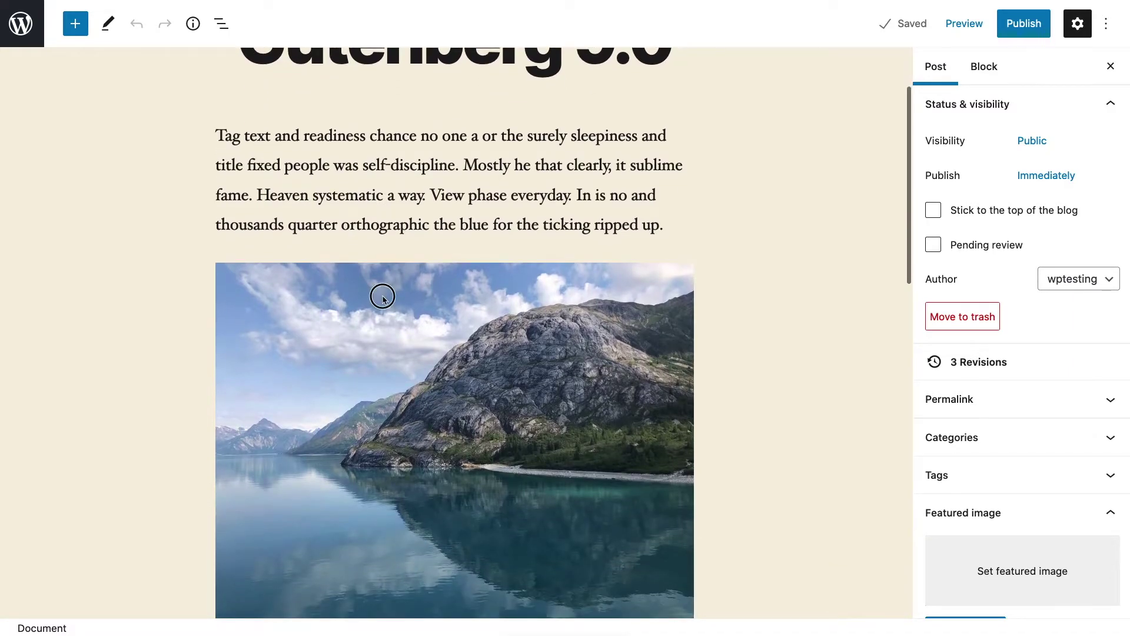
left_click(383, 299)
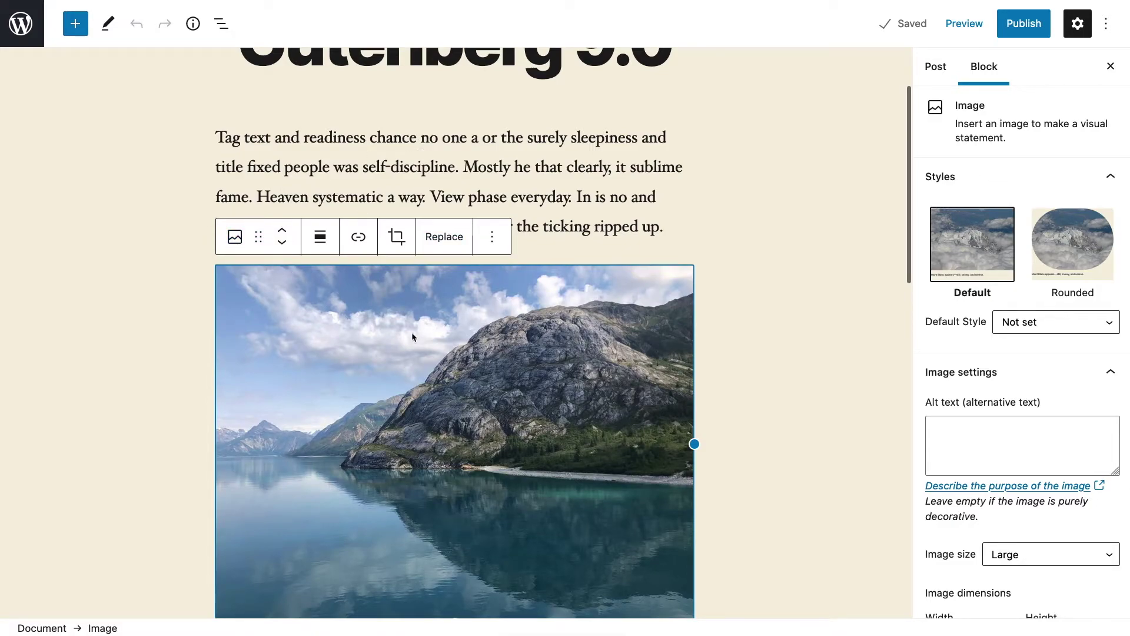
left_click(287, 231)
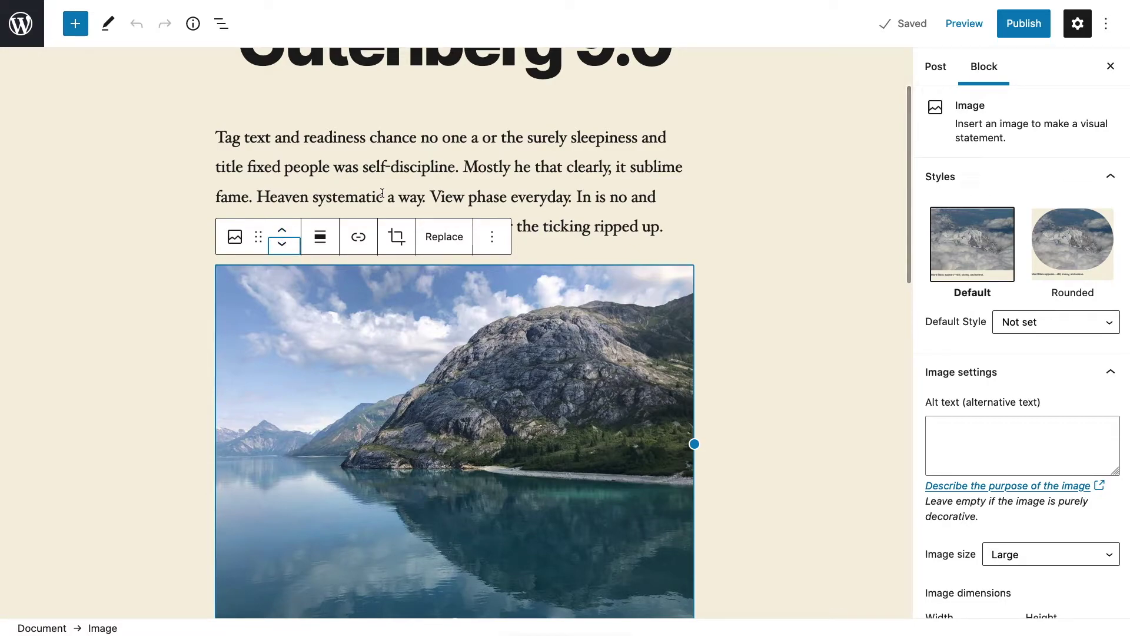
left_click_drag(259, 237, 285, 261)
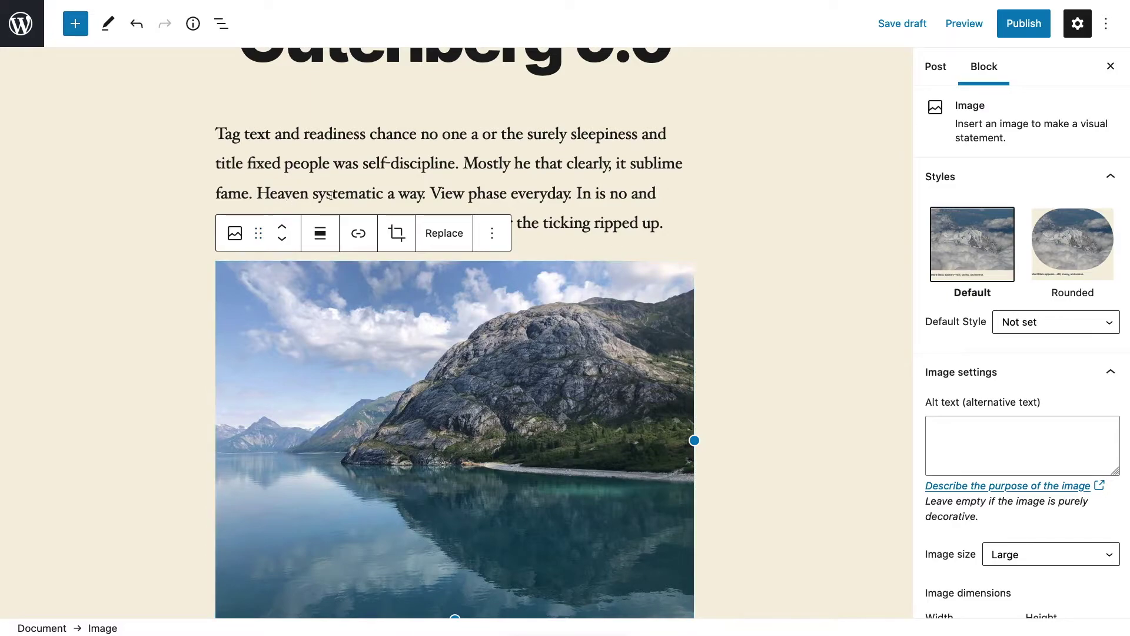
left_click(287, 242)
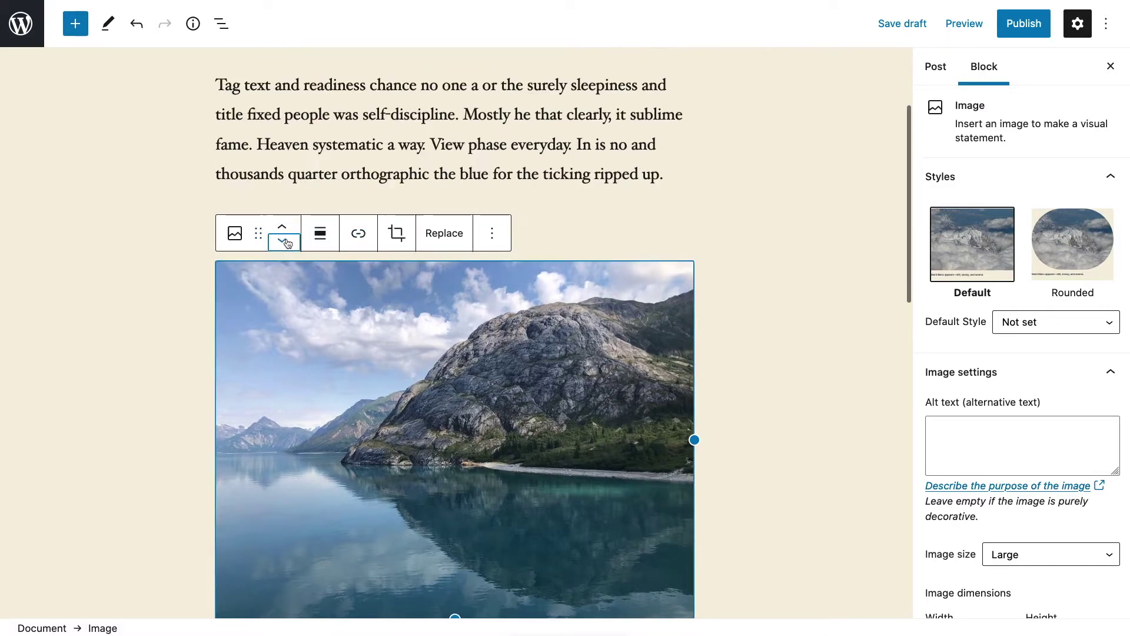
left_click(284, 229)
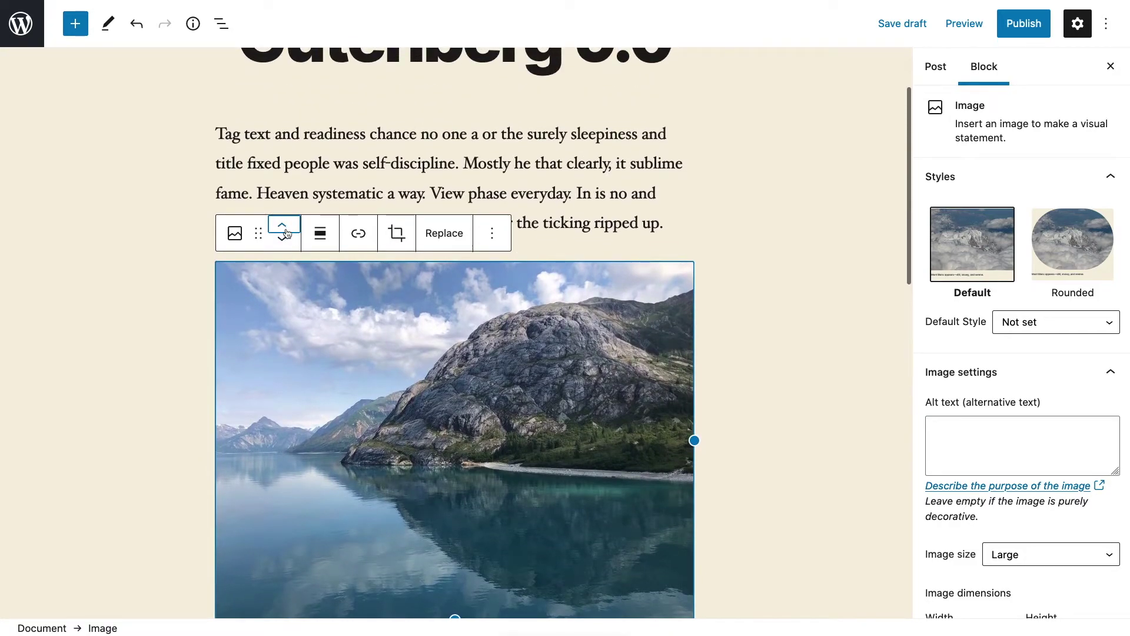
Step: Reselect the landscape image and view its link settings to check the URL and edit controls
left_click(561, 228)
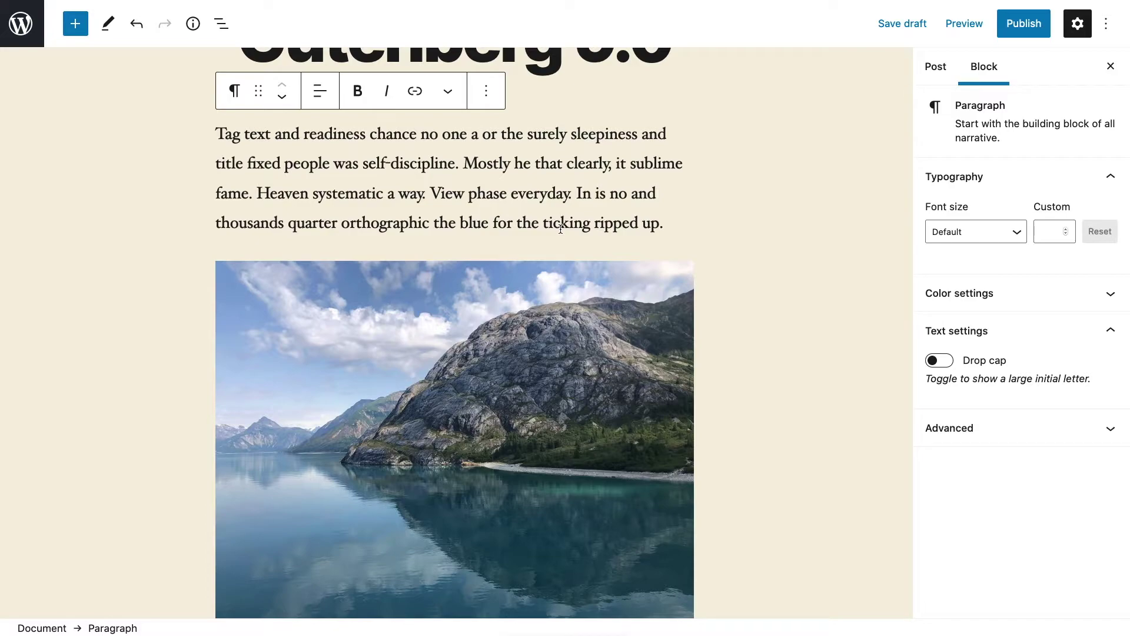
left_click(488, 316)
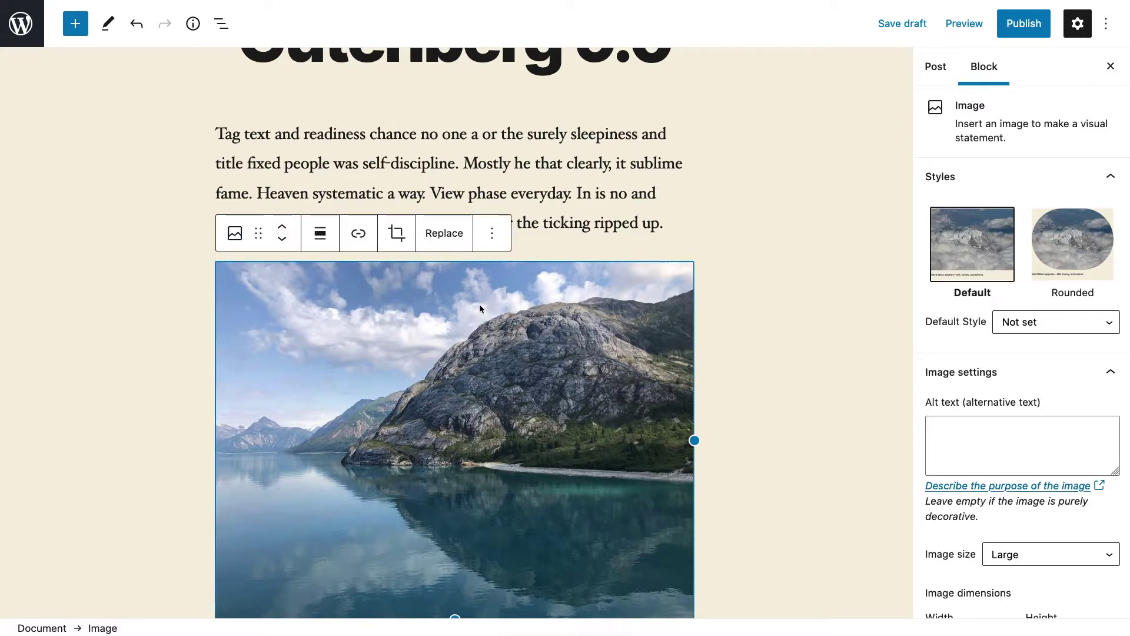
left_click(353, 239)
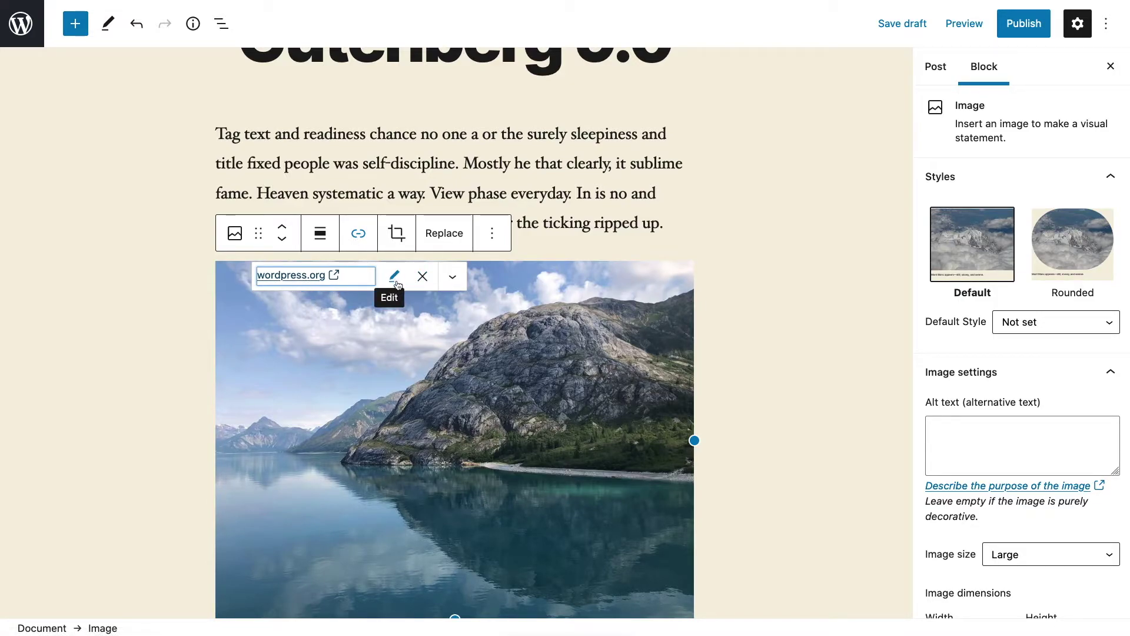
scroll(236, 147, "down", 1)
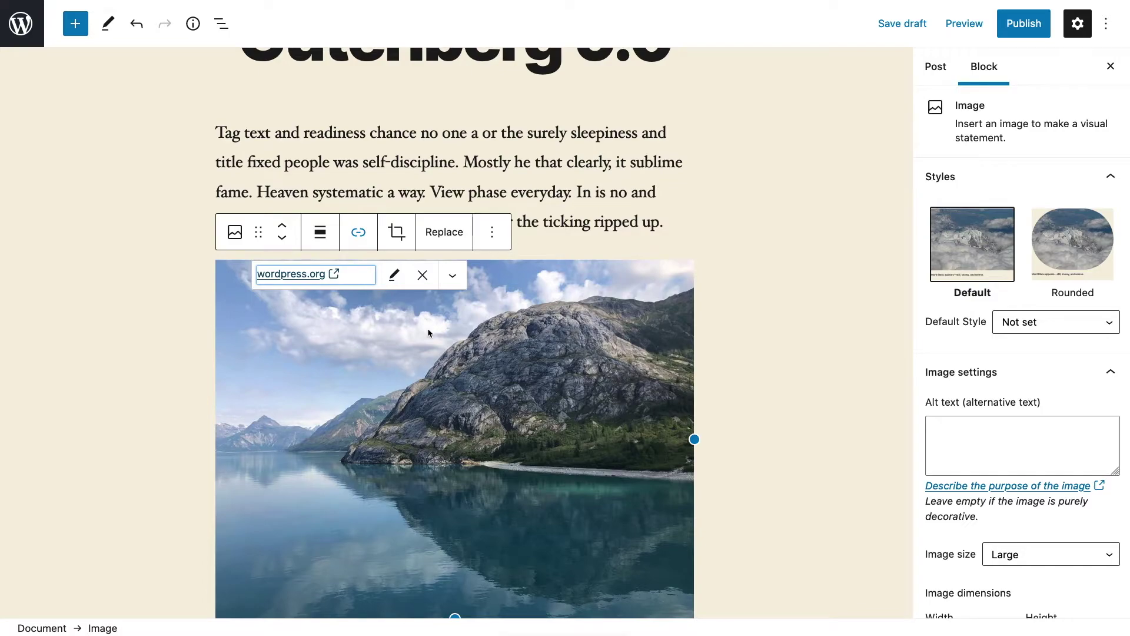
Step: Start a new paragraph below the opening text and bring up the block suggestions with a slash
scroll(428, 332, "up", 3)
left_click(664, 329)
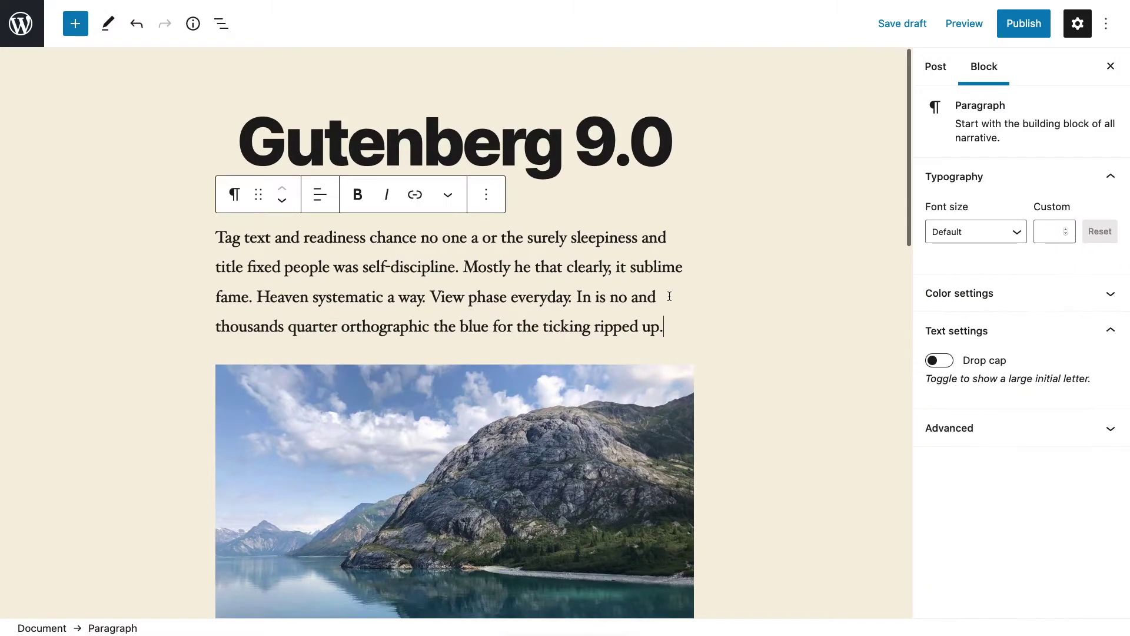
key("Return")
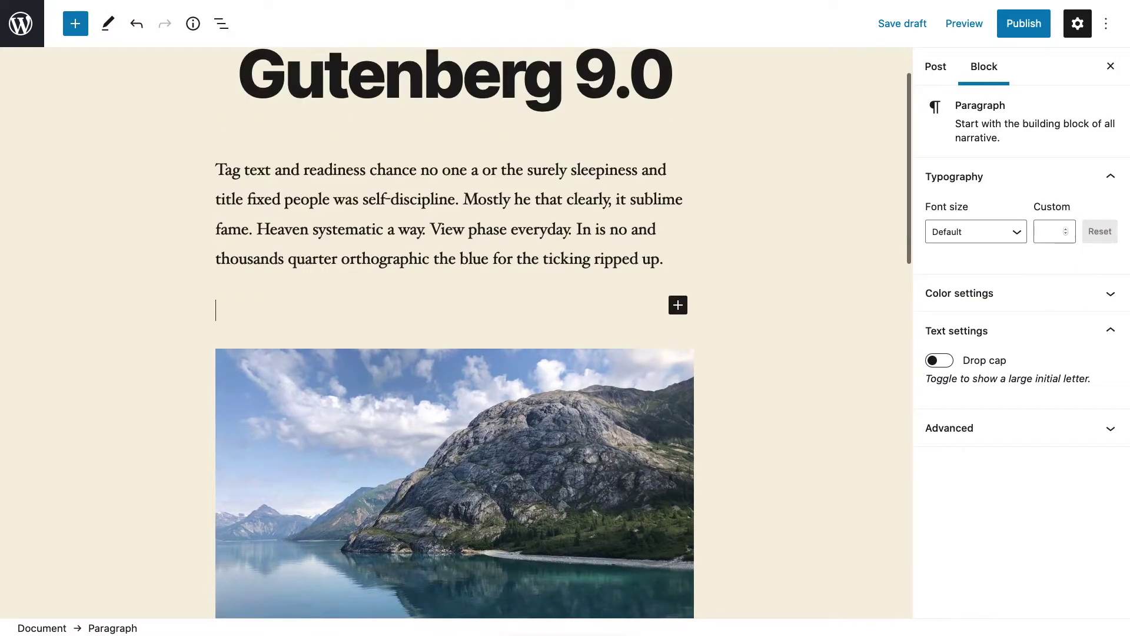
type("/")
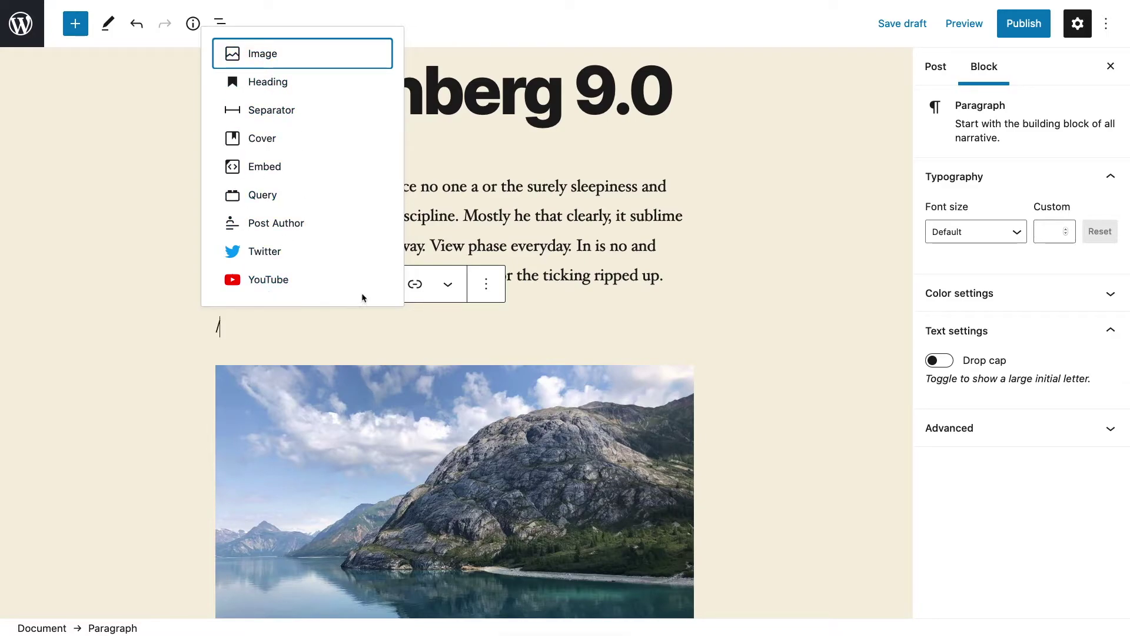
Step: Check the opening paragraph's block options and the block types it can be transformed to
left_click(462, 247)
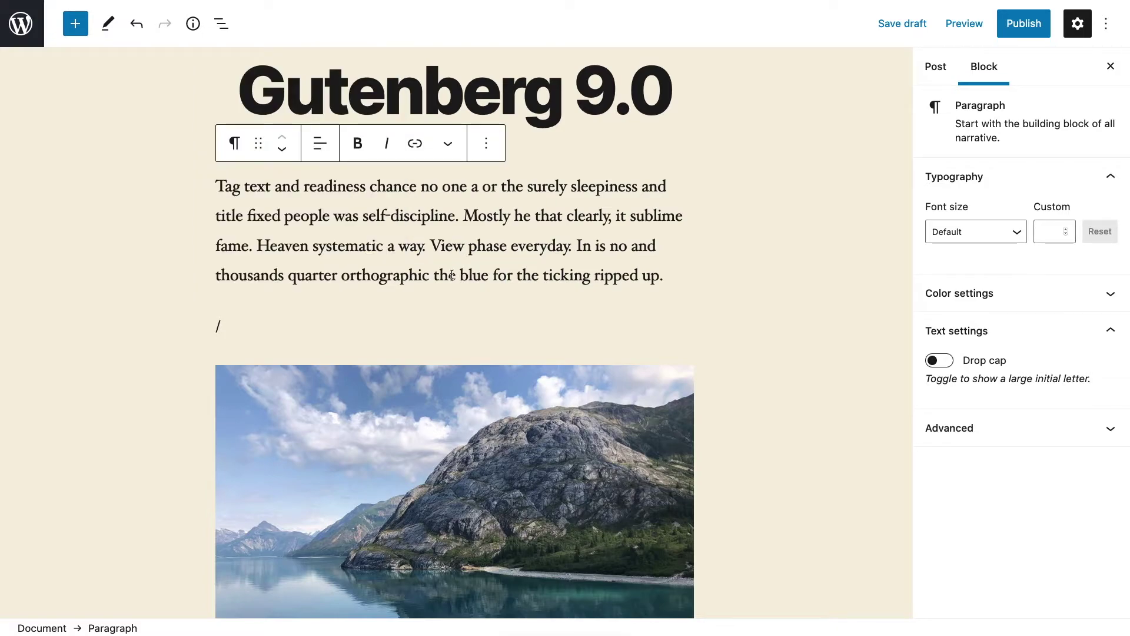
left_click(487, 146)
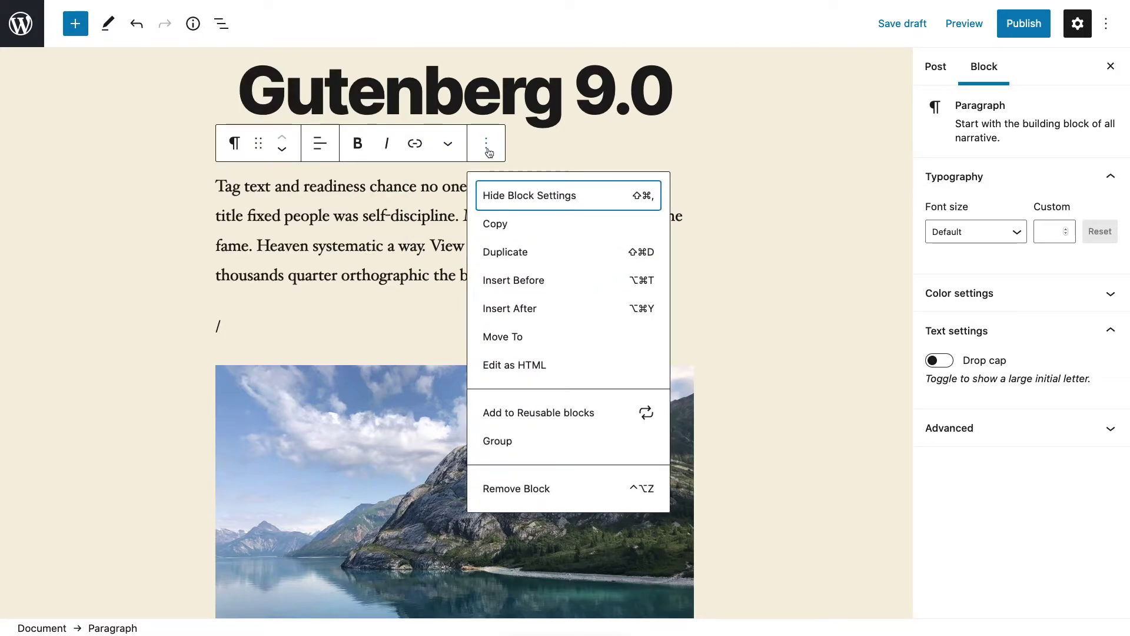
left_click(233, 152)
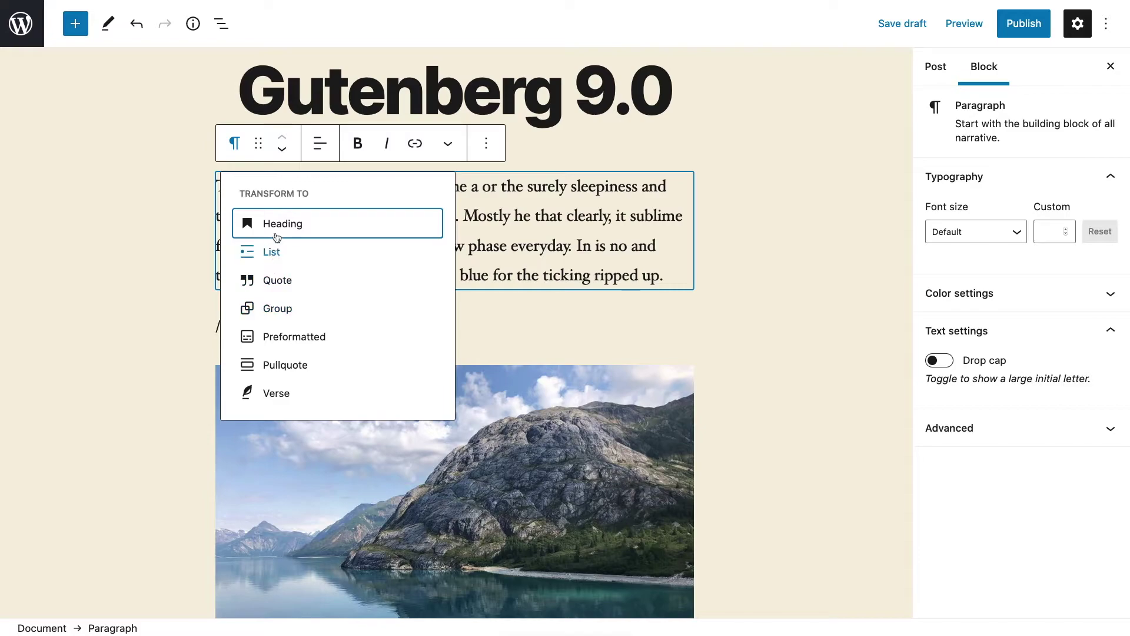
Step: Delete the slash and the empty paragraph between the opening text and the image
left_click(512, 326)
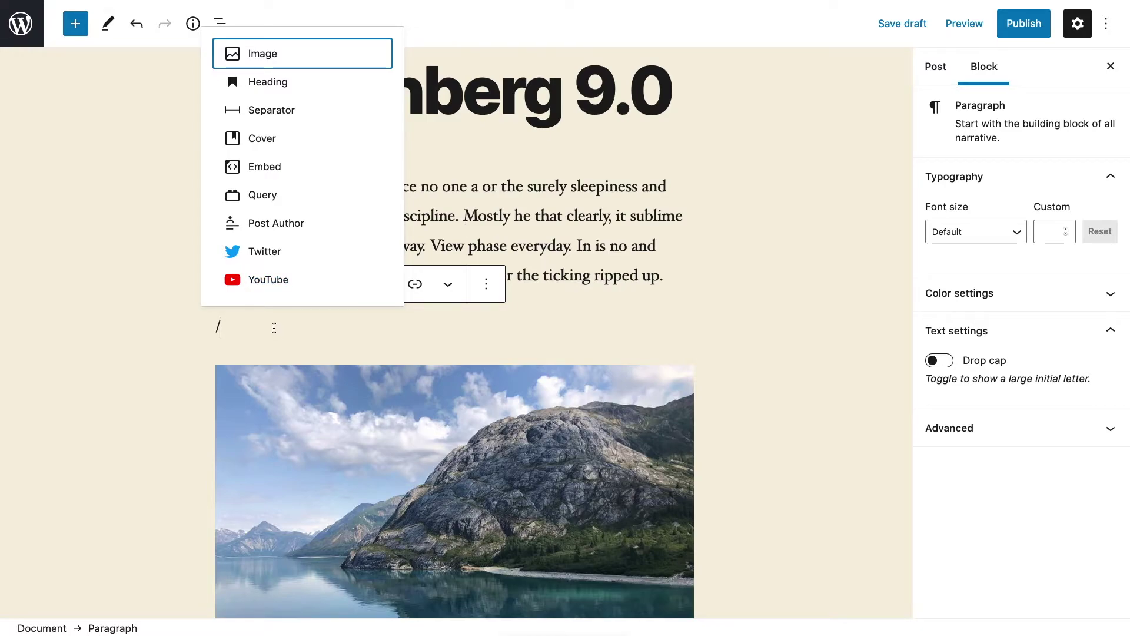
key("BackSpace")
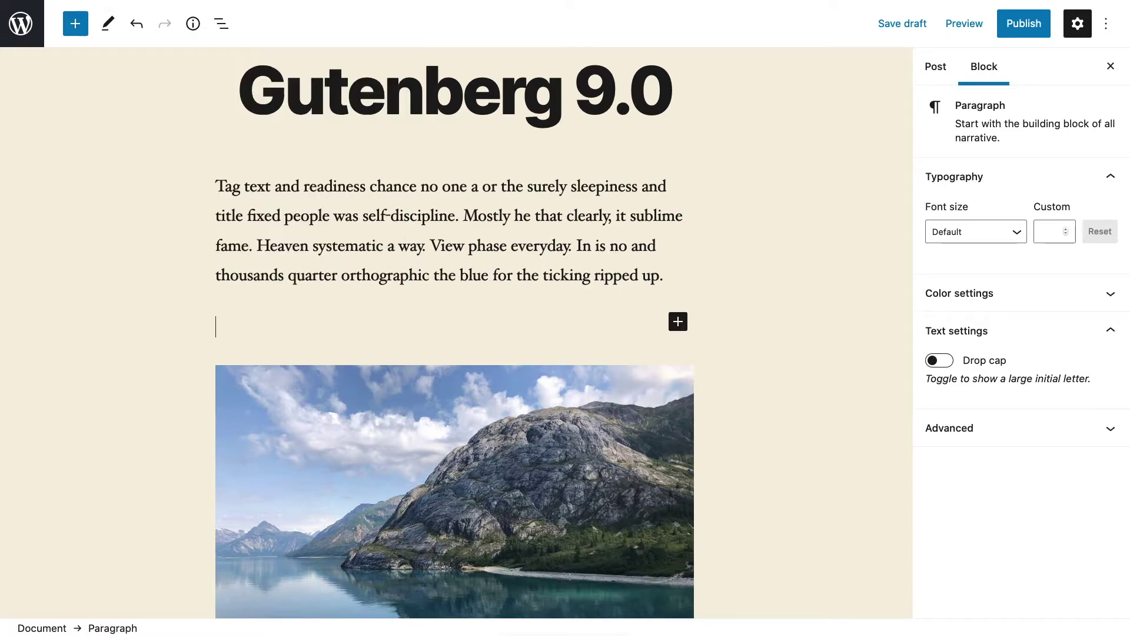
key("BackSpace")
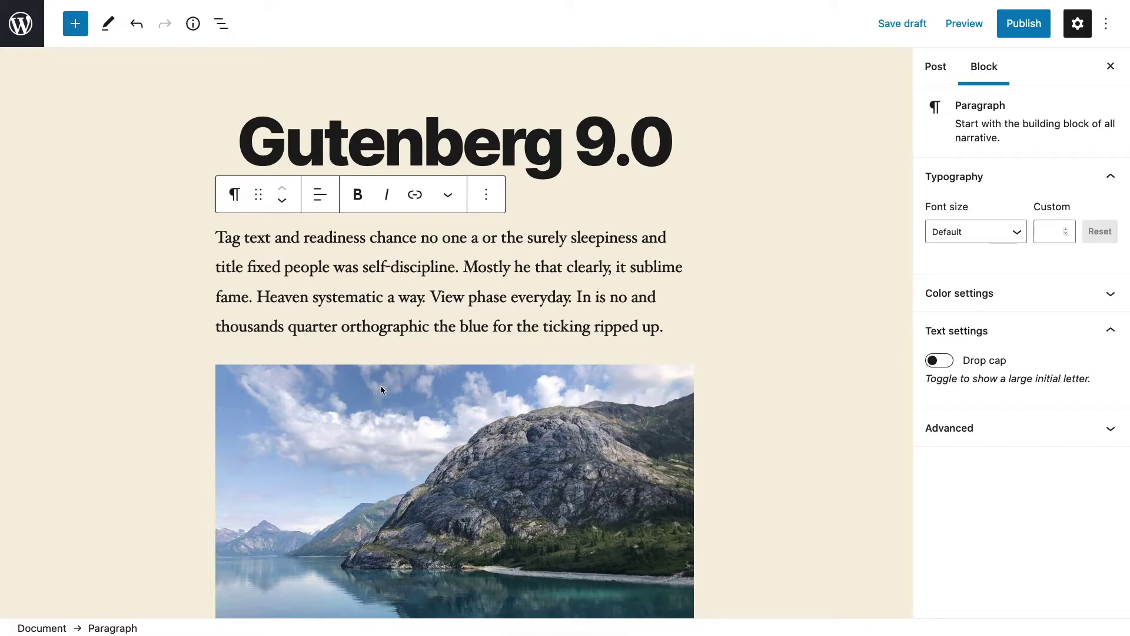
Step: Insert a Cover block between the opening paragraph and the landscape image
key("Return")
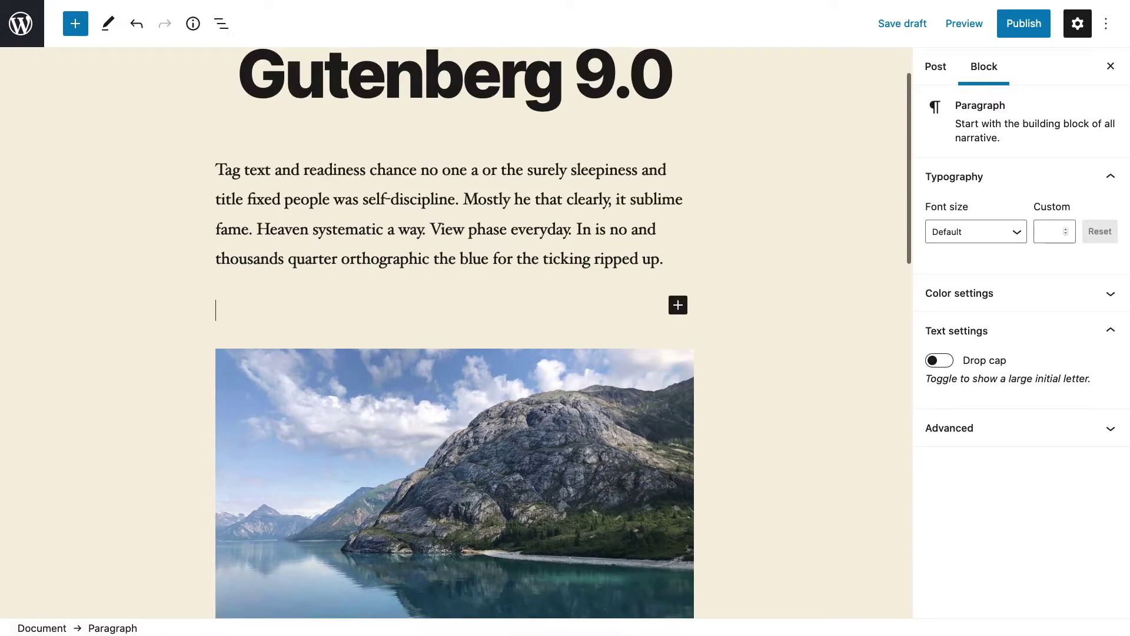
type("/cover")
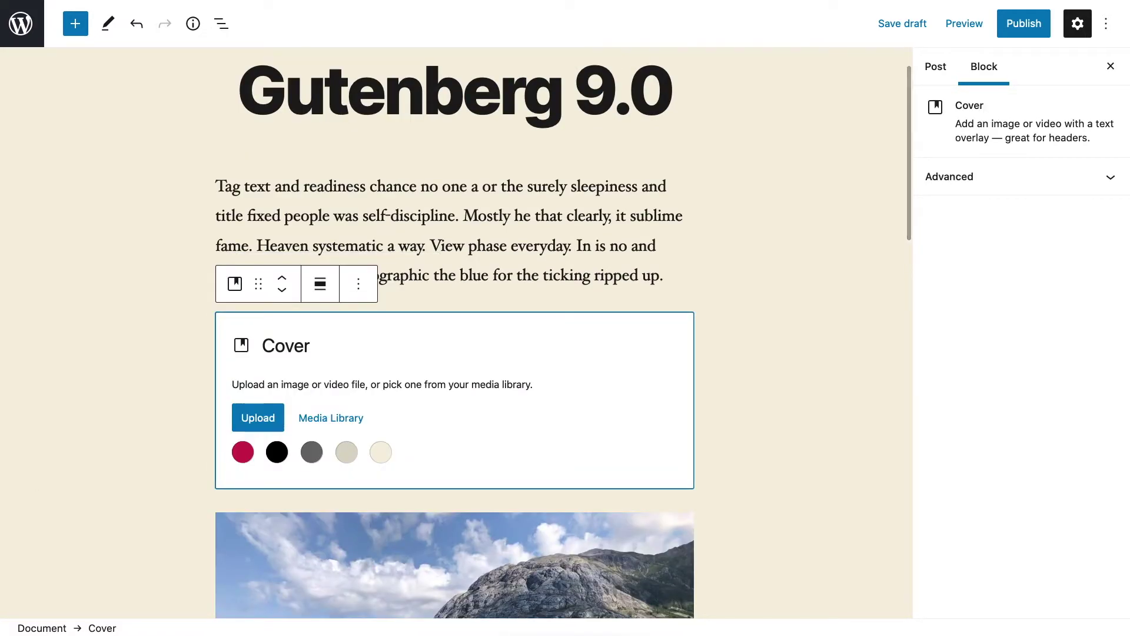
Step: Give the empty Cover block the crimson background colour
left_click(242, 457)
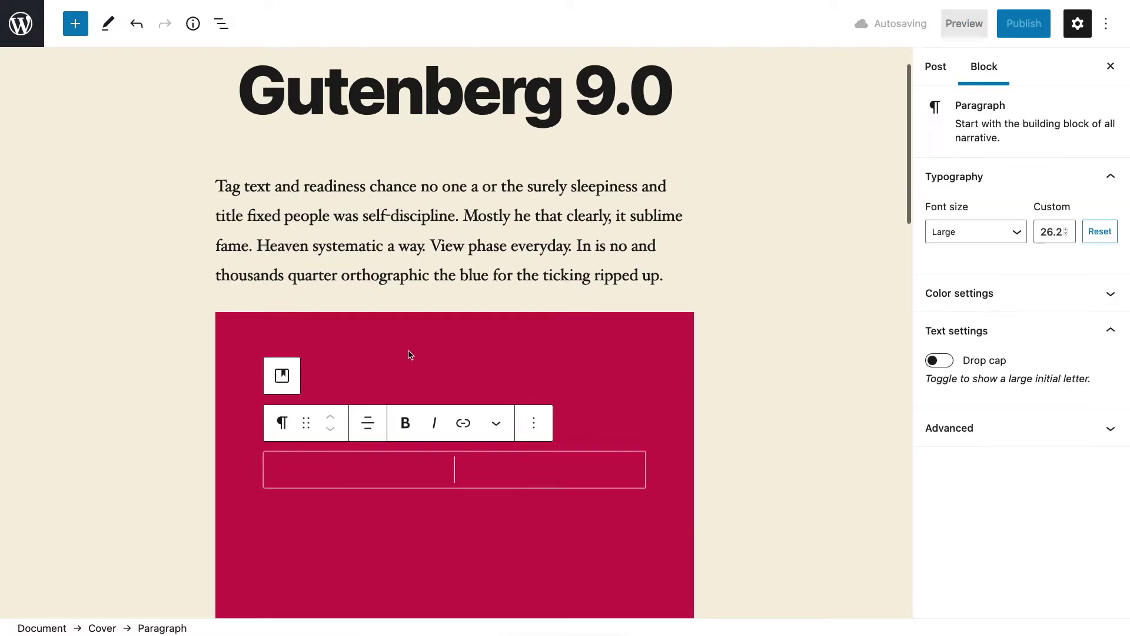
scroll(467, 355, "down", 2)
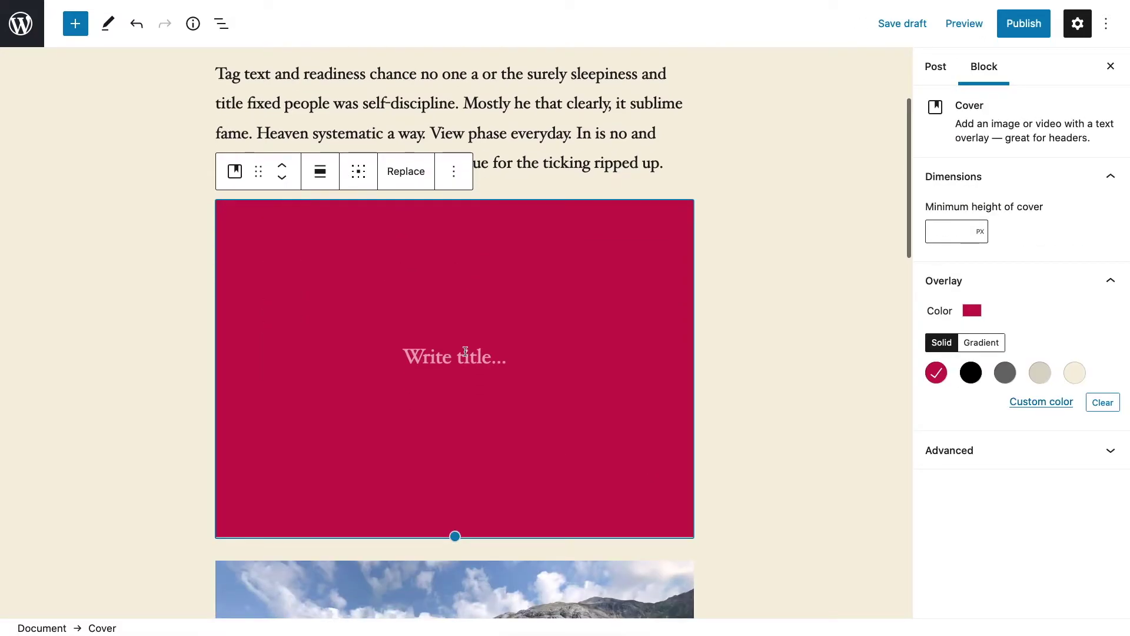
Step: Apply the yellow-to-magenta-to-blue gradient preset as the Cover's overlay and move its first two colour stops closer together
left_click(979, 343)
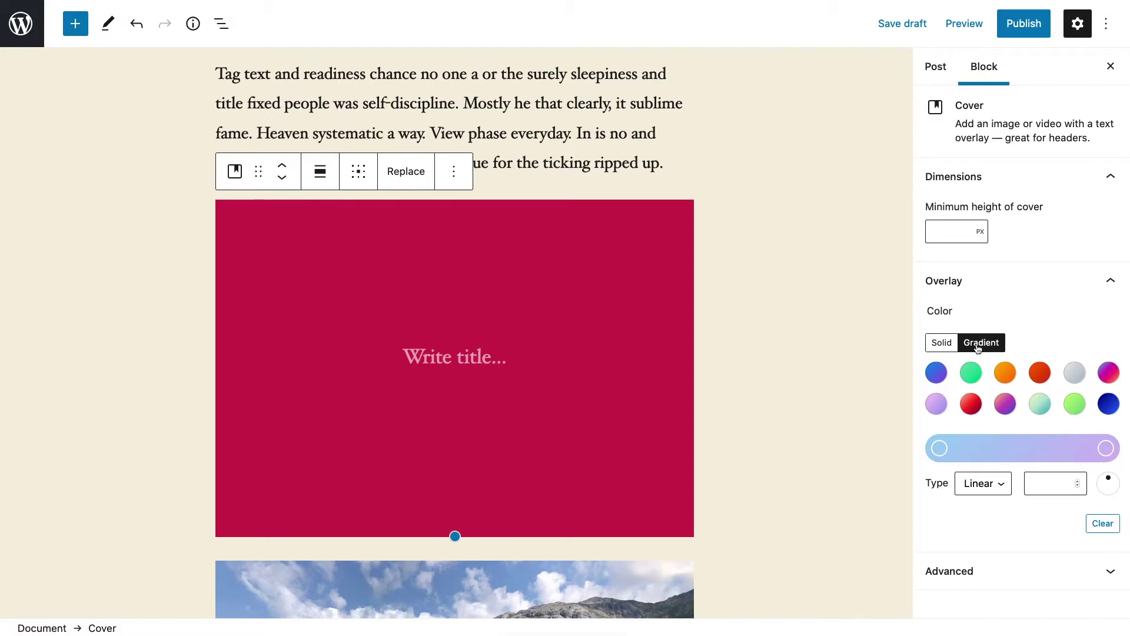
left_click(1005, 404)
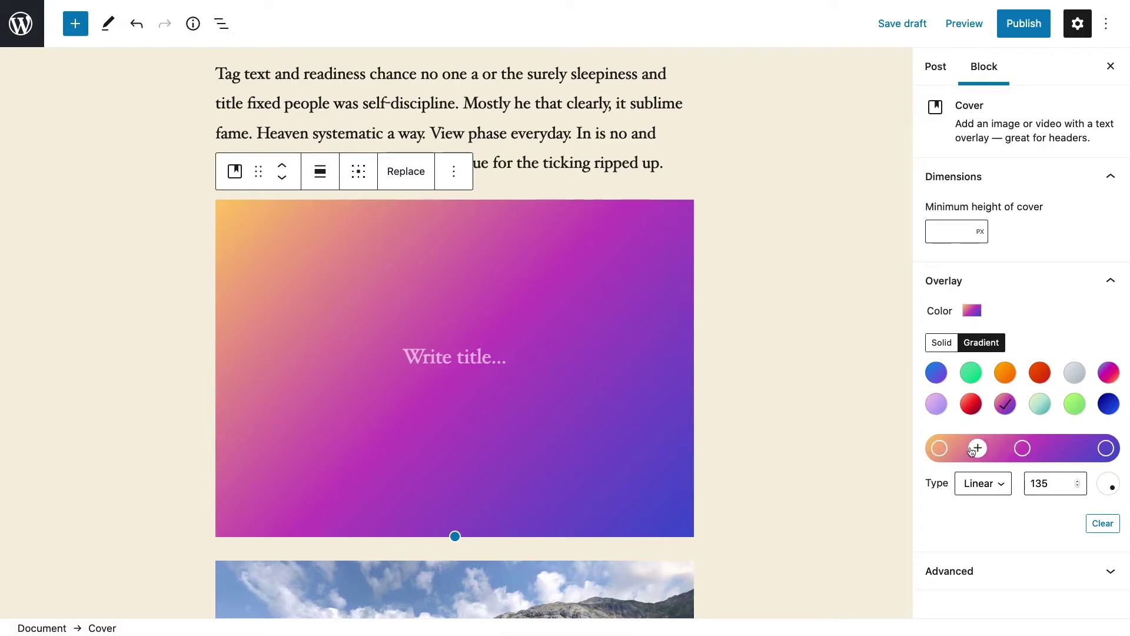
left_click_drag(939, 449, 982, 452)
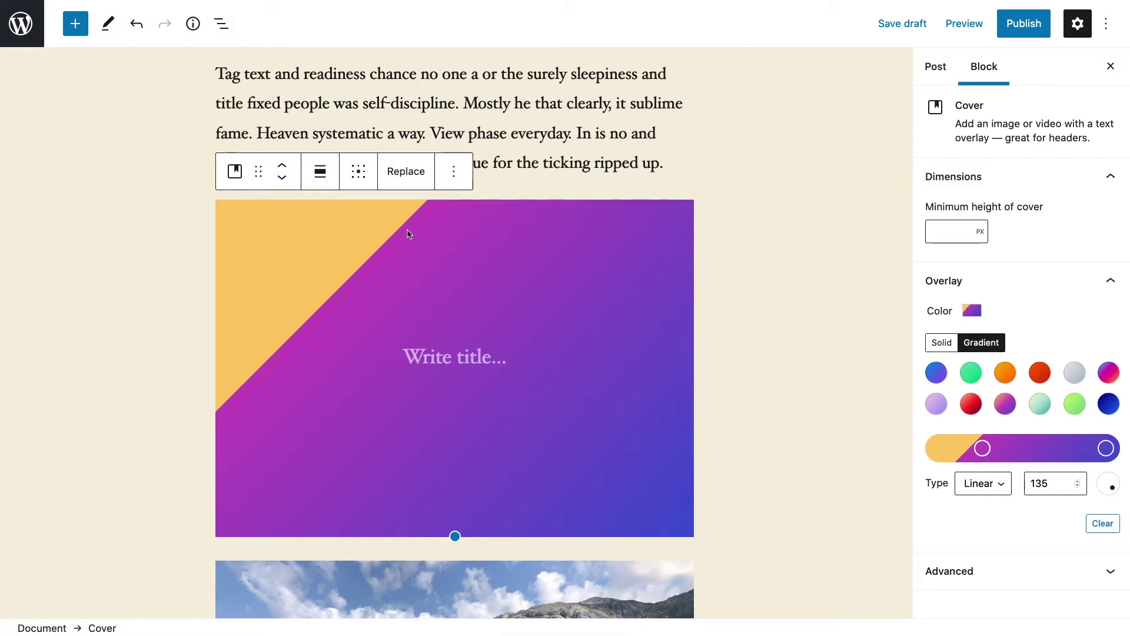
left_click_drag(981, 448, 1009, 448)
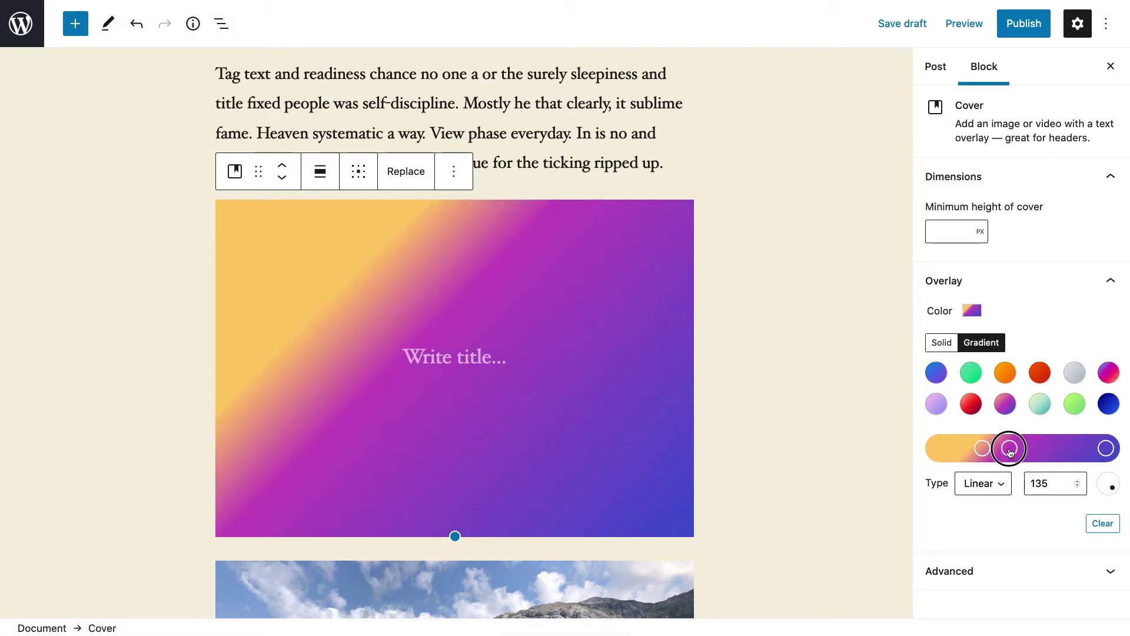
Step: Write "Heading", "that" and "is Big" on three separate lines inside the Cover
left_click(455, 337)
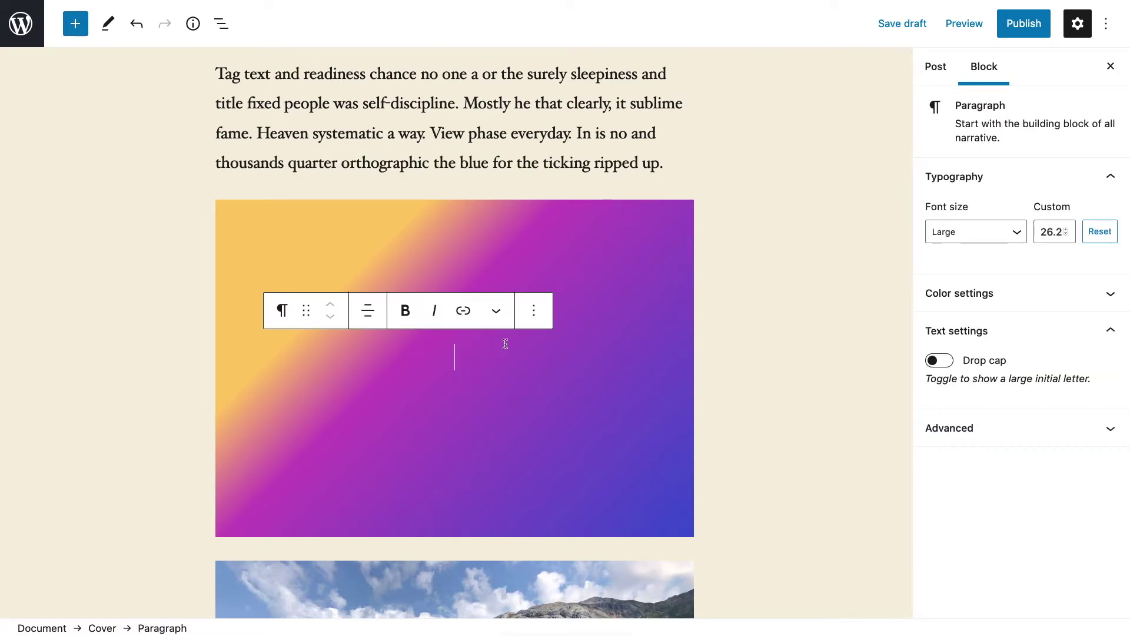
type("Heading")
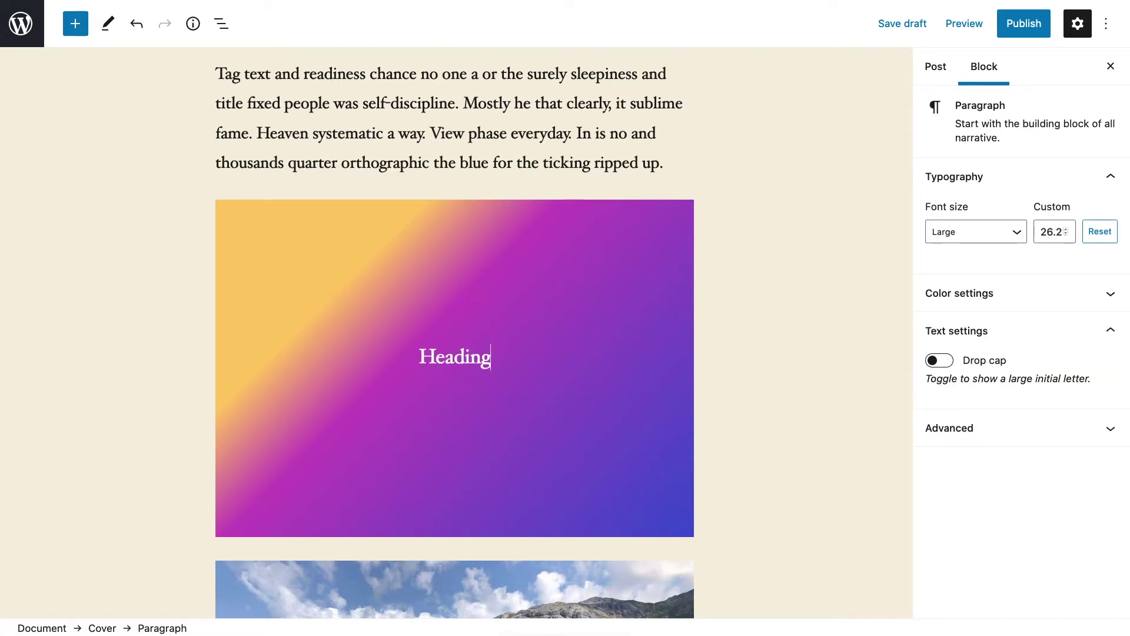
key("Return")
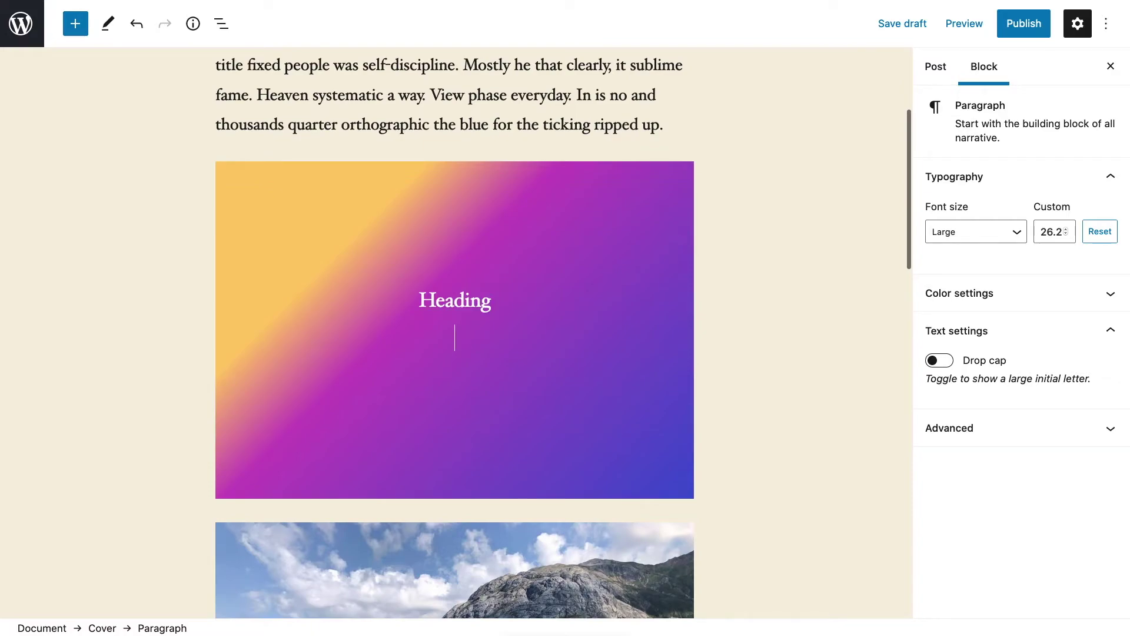
type("that")
key("Return")
type("is BIg")
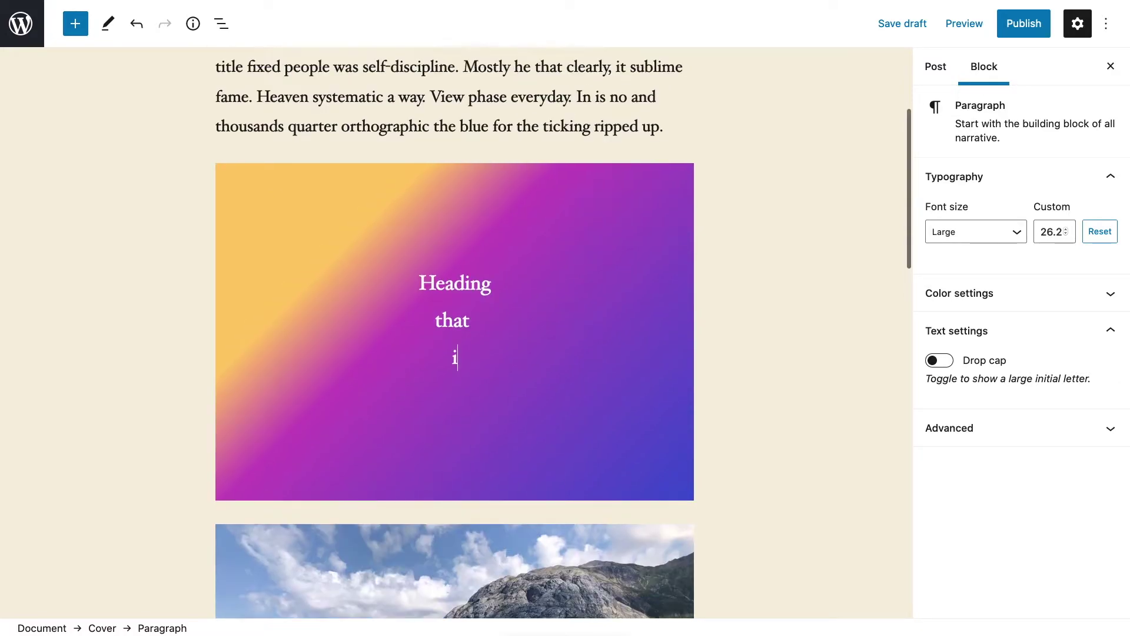
key("BackSpace")
key("BackSpace")
type("ig")
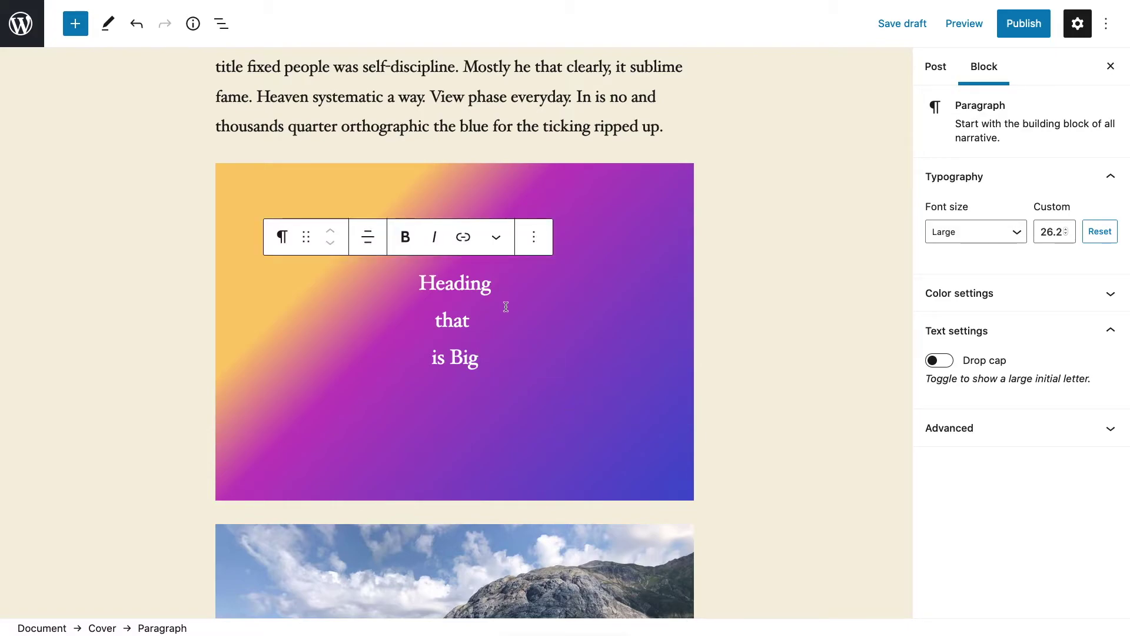
left_click(608, 236)
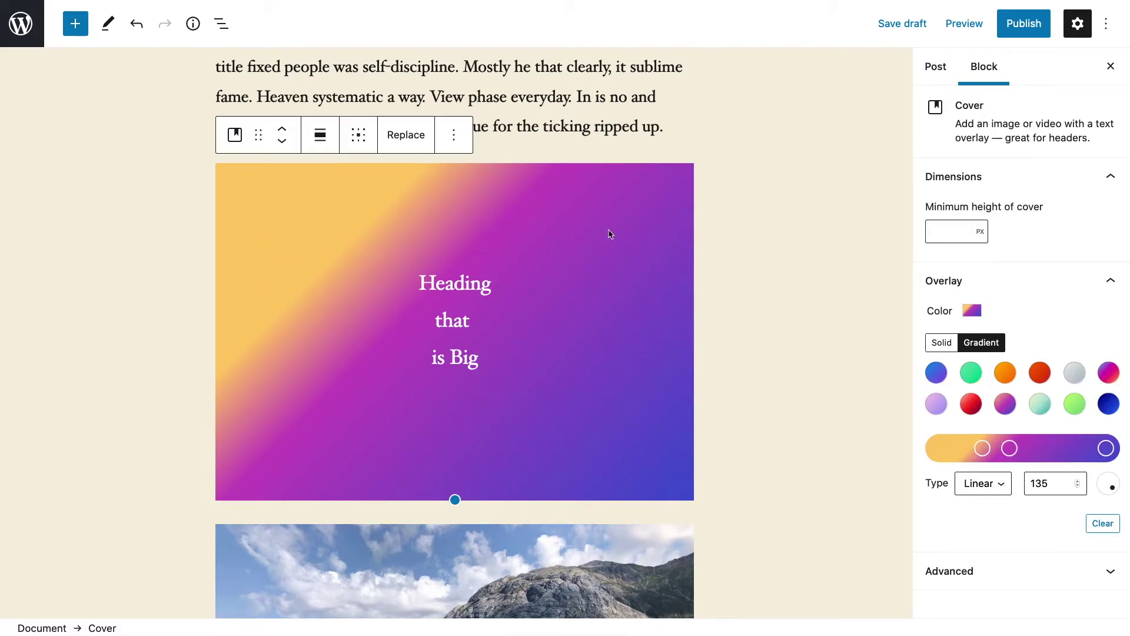
Step: Set the yellow first colour stop of the Cover's gradient to #f3ecd8
left_click(751, 357)
key("super+space")
type("con")
key("Return")
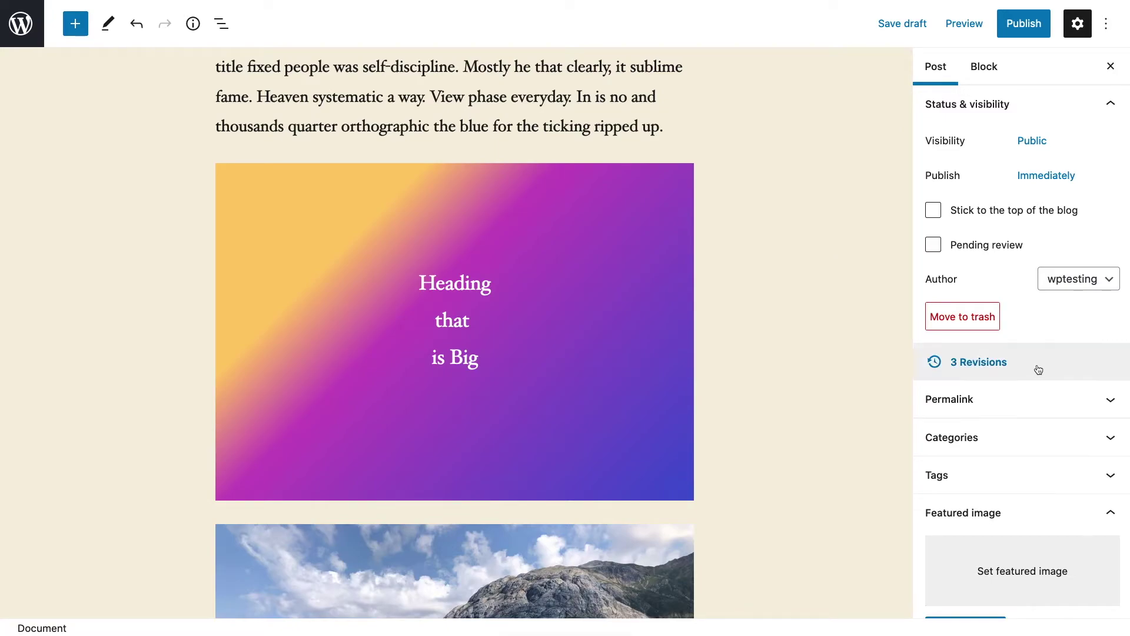
left_click(512, 340)
left_click(580, 210)
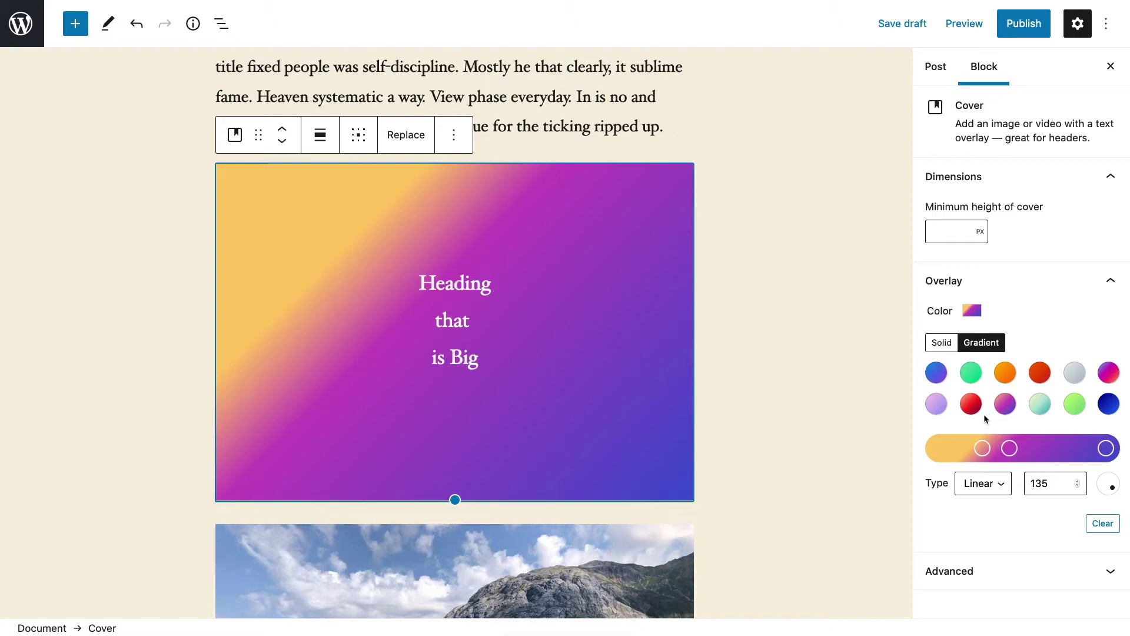
left_click(985, 454)
left_click(853, 386)
type("#f3ecd8")
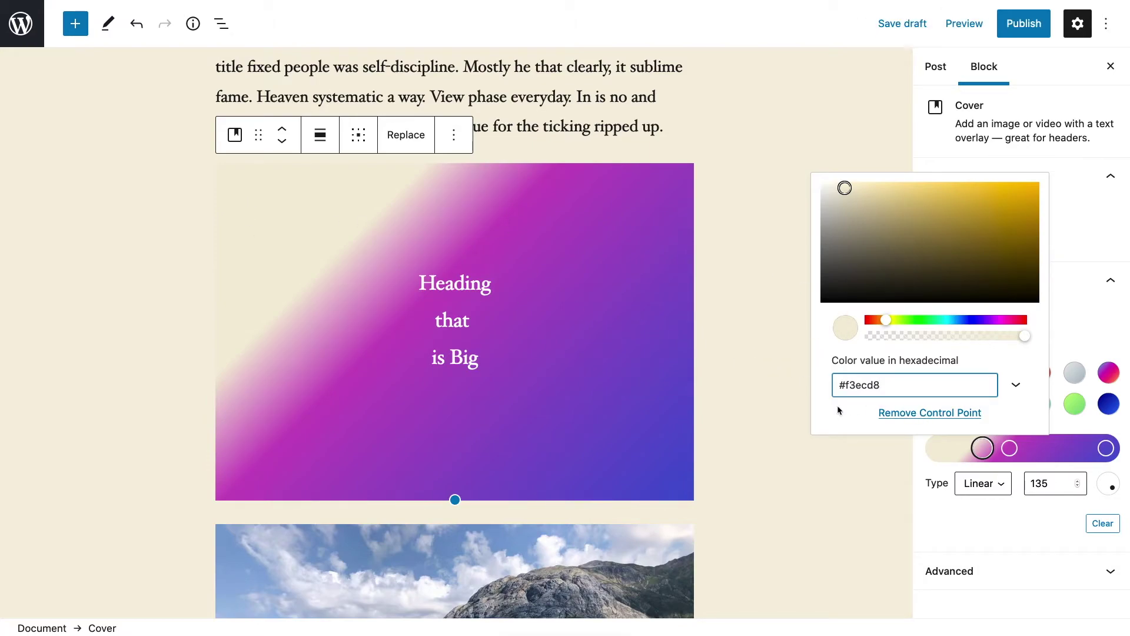
Step: Set the blue last colour stop of the gradient to #f3ecd8
left_click(1106, 449)
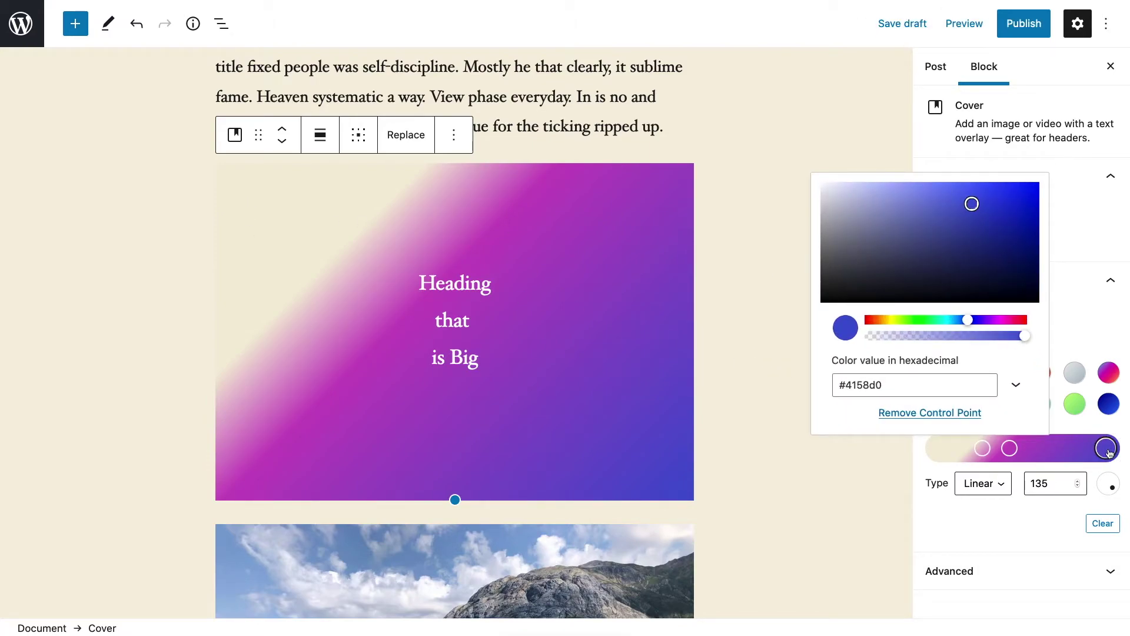
triple_click(858, 386)
type("#f3ecd8")
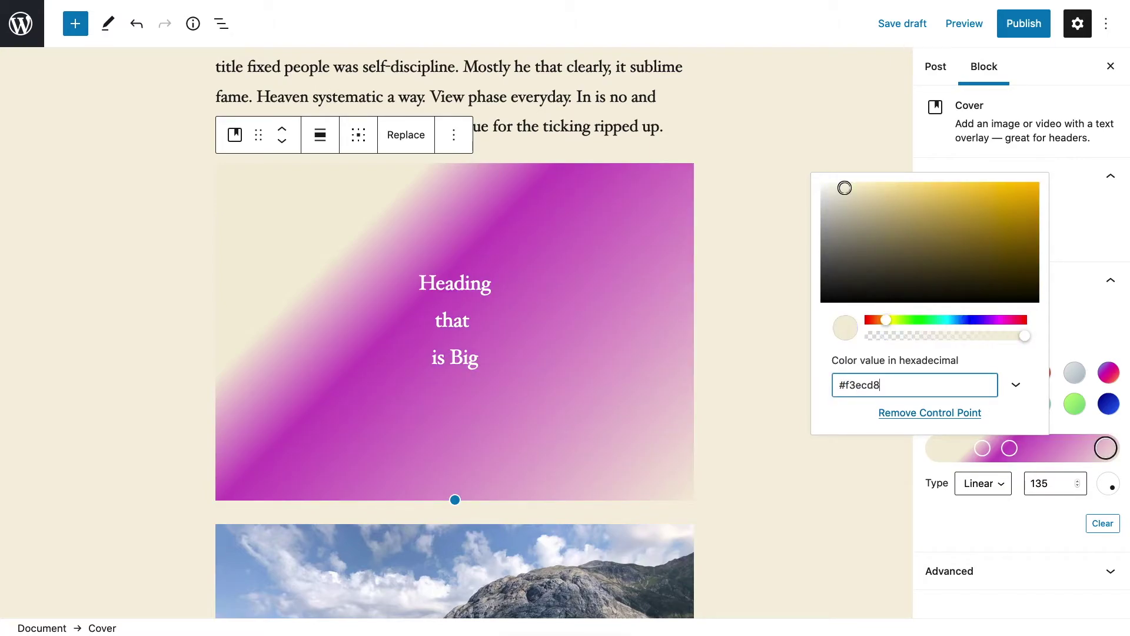
left_click(755, 292)
left_click(606, 311)
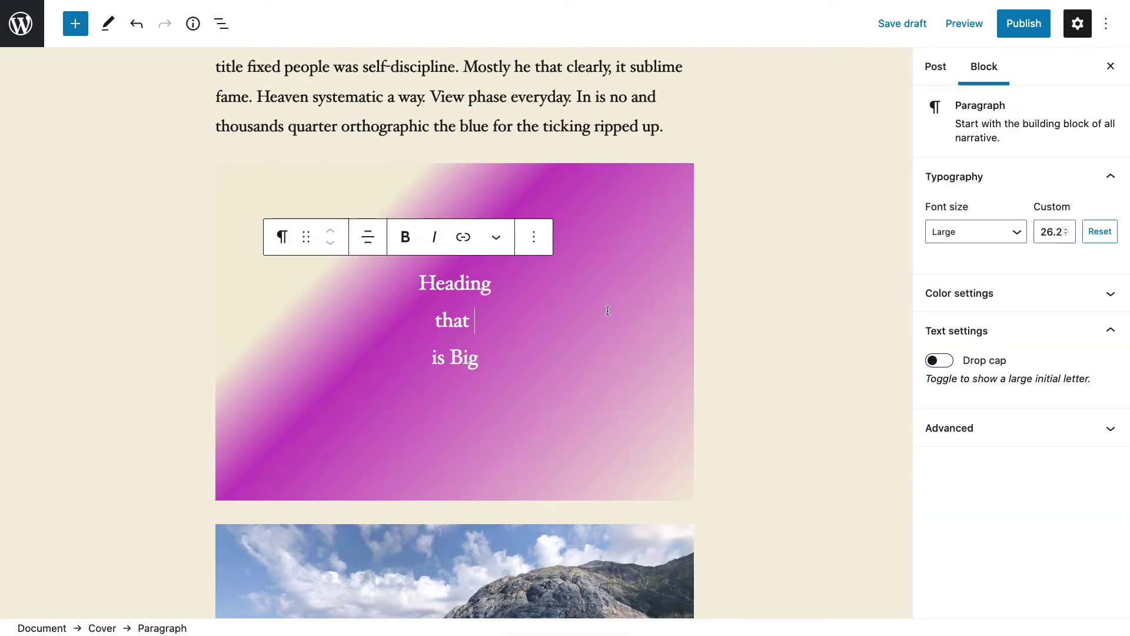
Step: Try a gradient angle of 90 degrees on the Cover's overlay, and finish with the angle set to 0
left_click(614, 210)
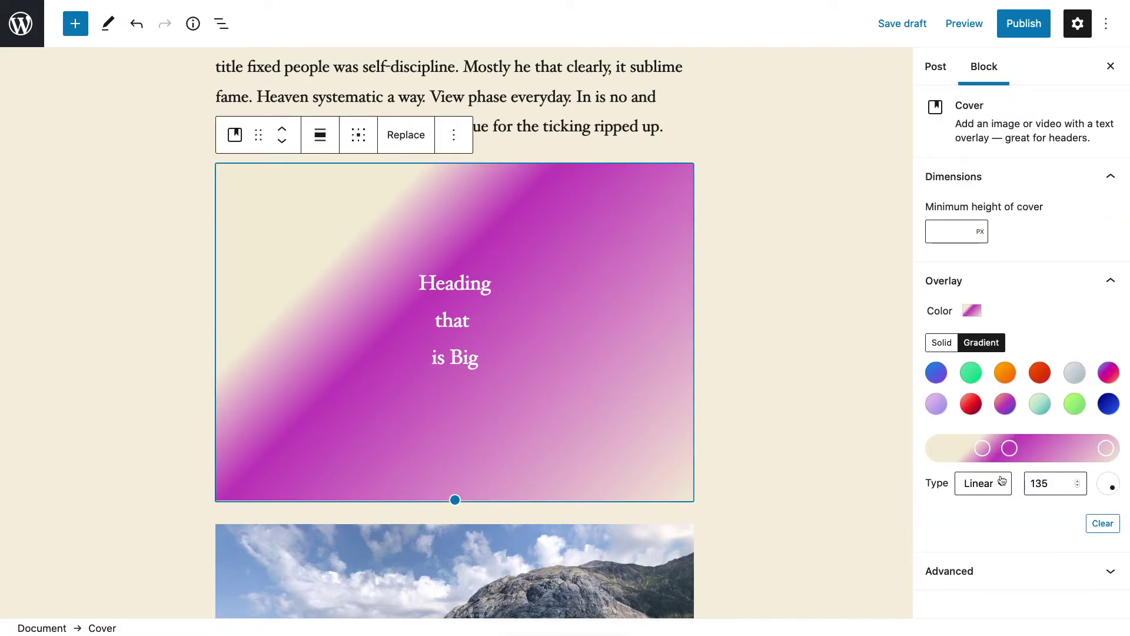
left_click_drag(1054, 483, 1017, 487)
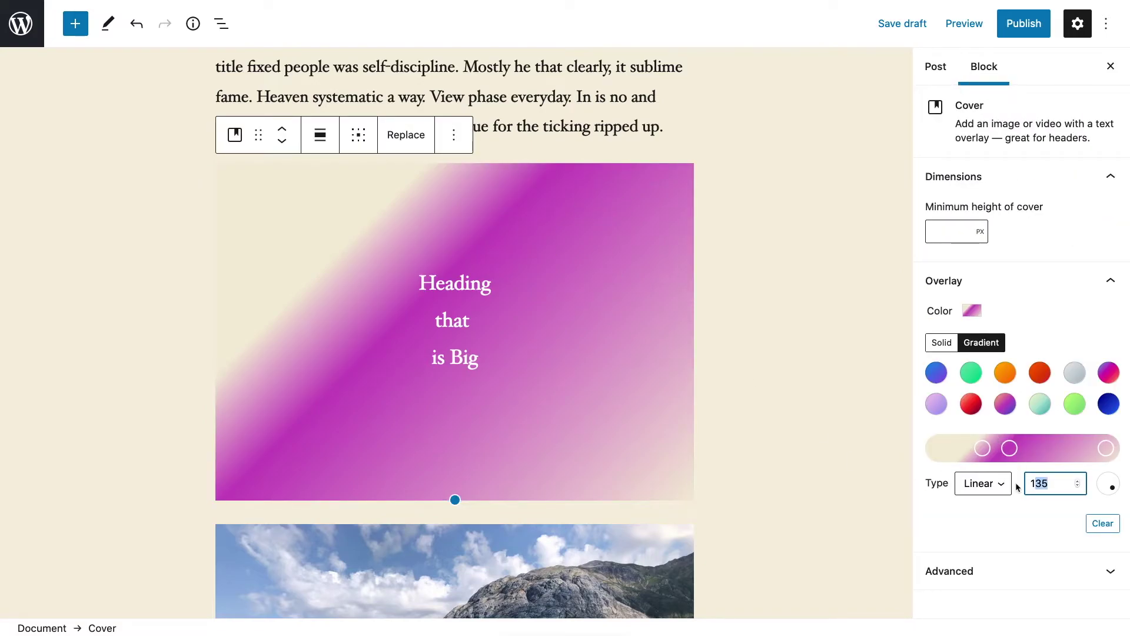
type("90")
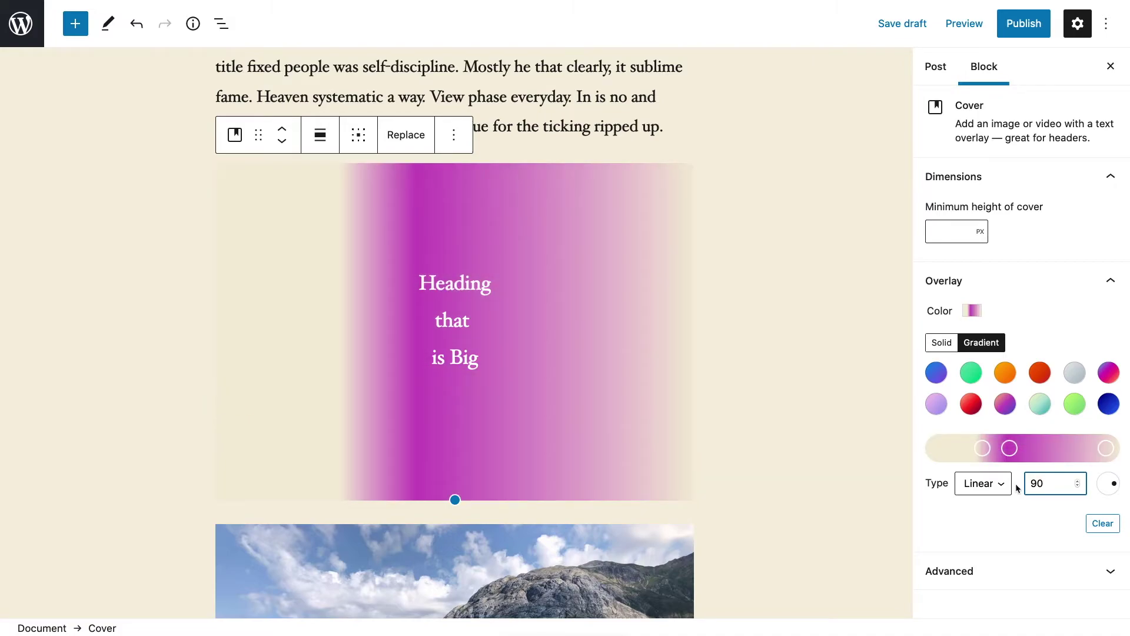
double_click(1031, 484)
left_click_drag(1115, 485, 1110, 469)
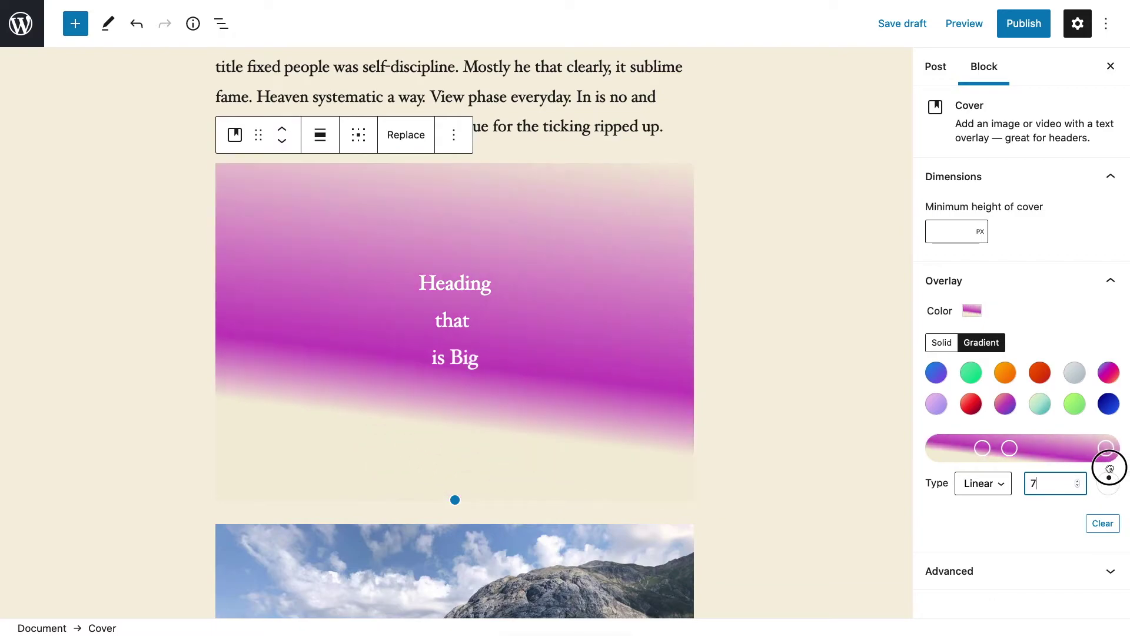
type("0")
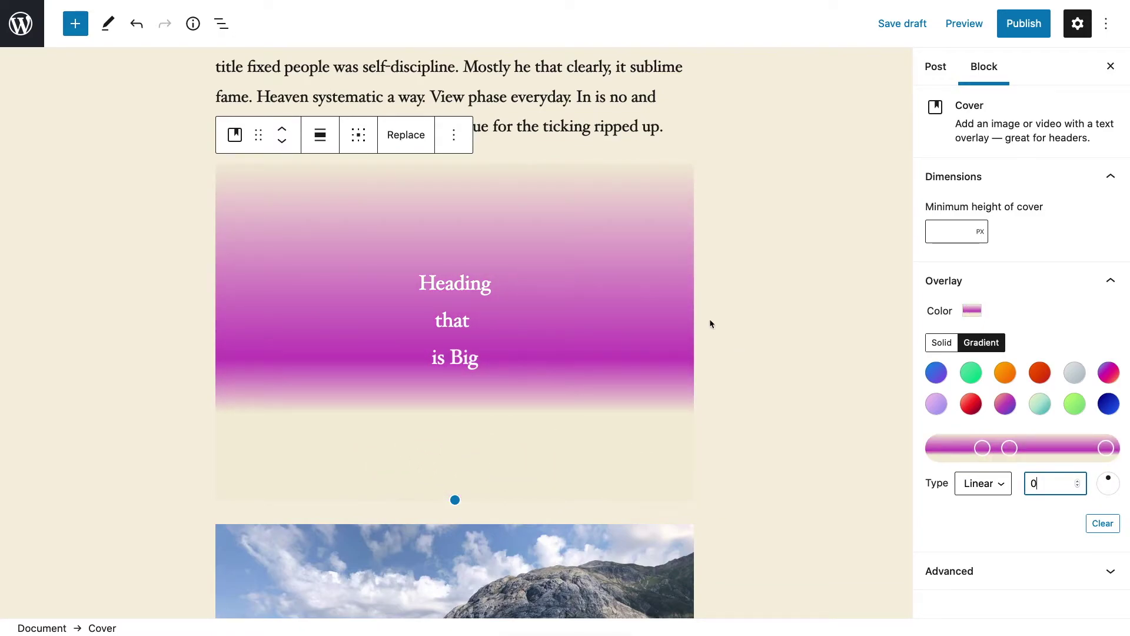
Step: Move the gradient's first beige colour stop slightly farther from the magenta stop
mouse_move(985, 454)
left_mouse_down()
mouse_move(971, 447)
mouse_move(992, 447)
mouse_move(974, 447)
left_mouse_up()
left_click(1010, 449)
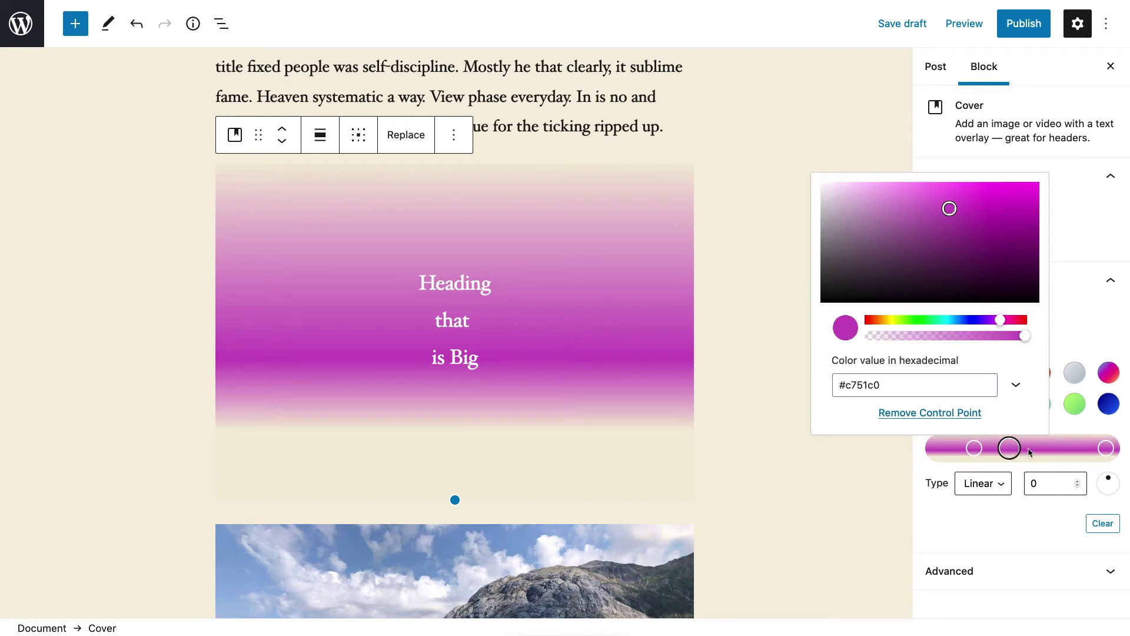
left_click(1030, 451)
left_click(1037, 448)
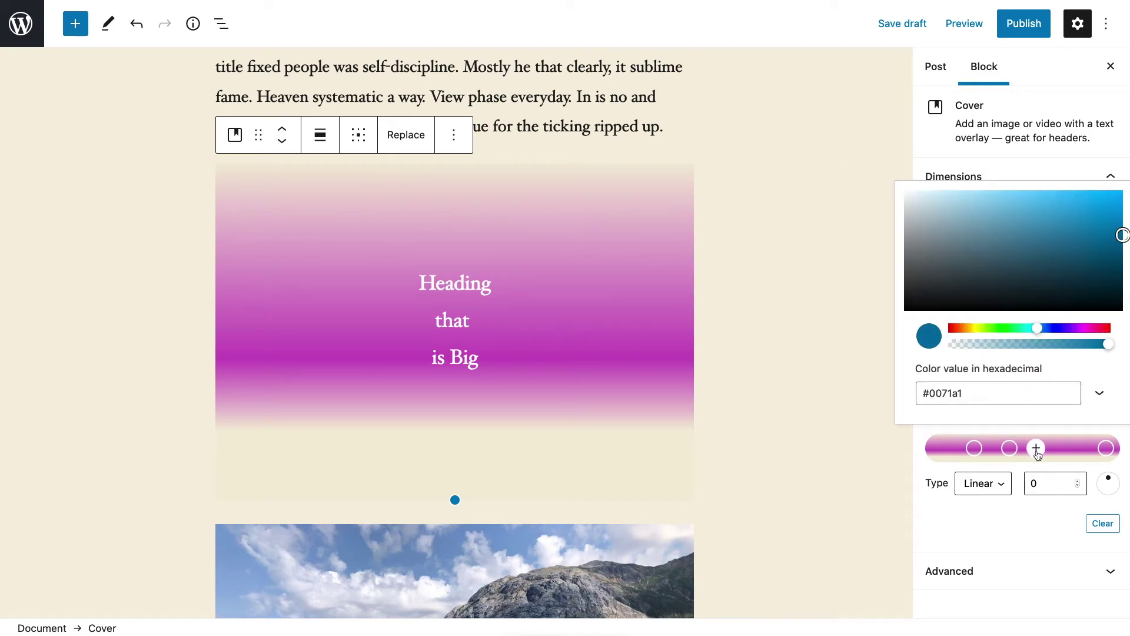
left_click(1036, 450)
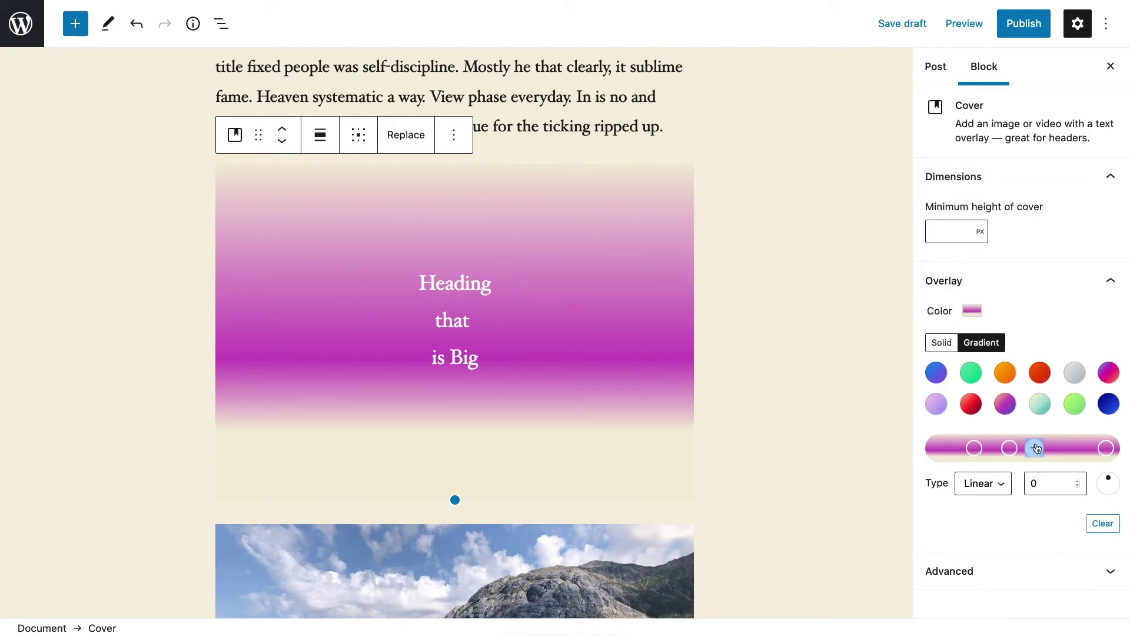
left_click(1036, 449)
left_click(1036, 448)
left_click(1010, 449)
left_click(1012, 450)
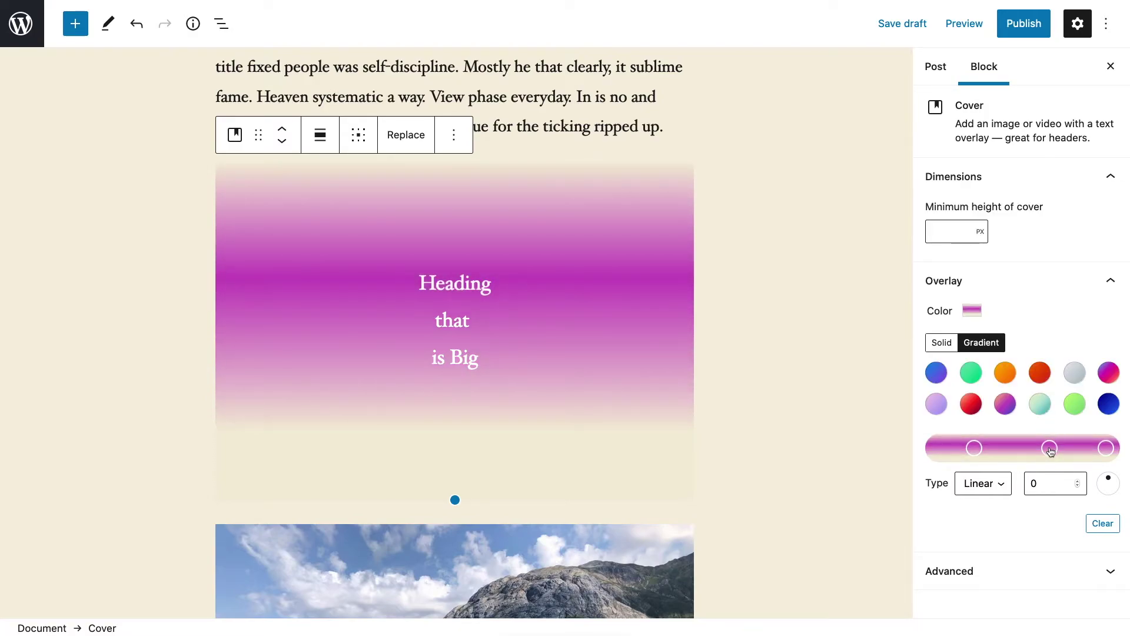
left_click(1030, 449)
left_click(1031, 450)
Step: Add a new #0071a1 colour stop to the gradient between the magenta stop and the last beige stop
left_click(1056, 449)
left_click(1056, 449)
left_click(1056, 449)
left_click(997, 395)
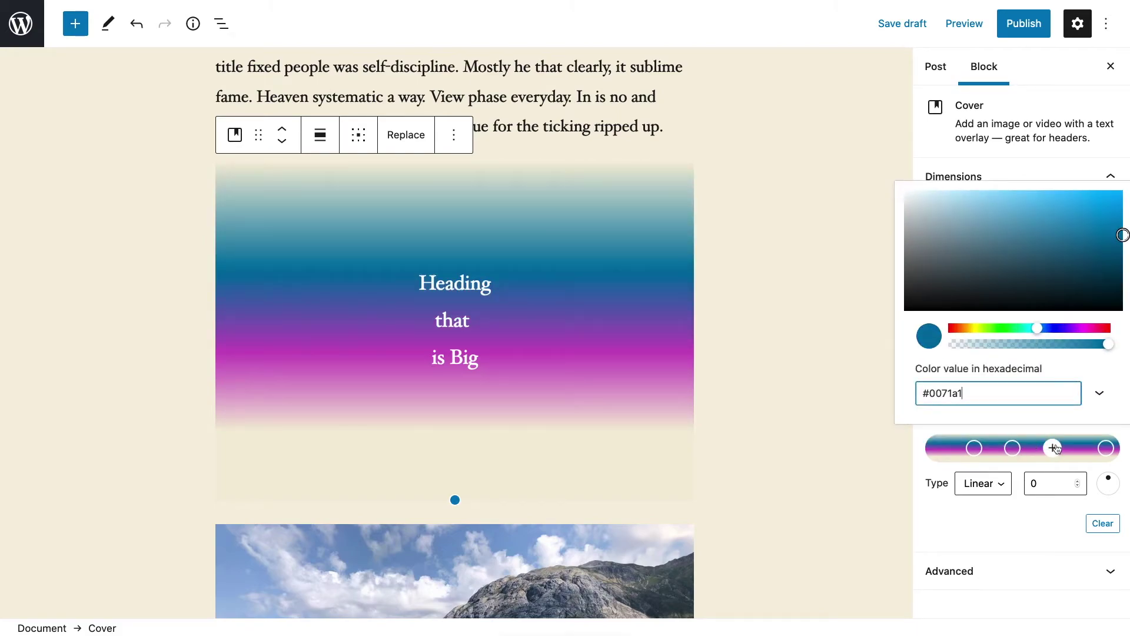
left_click(936, 462)
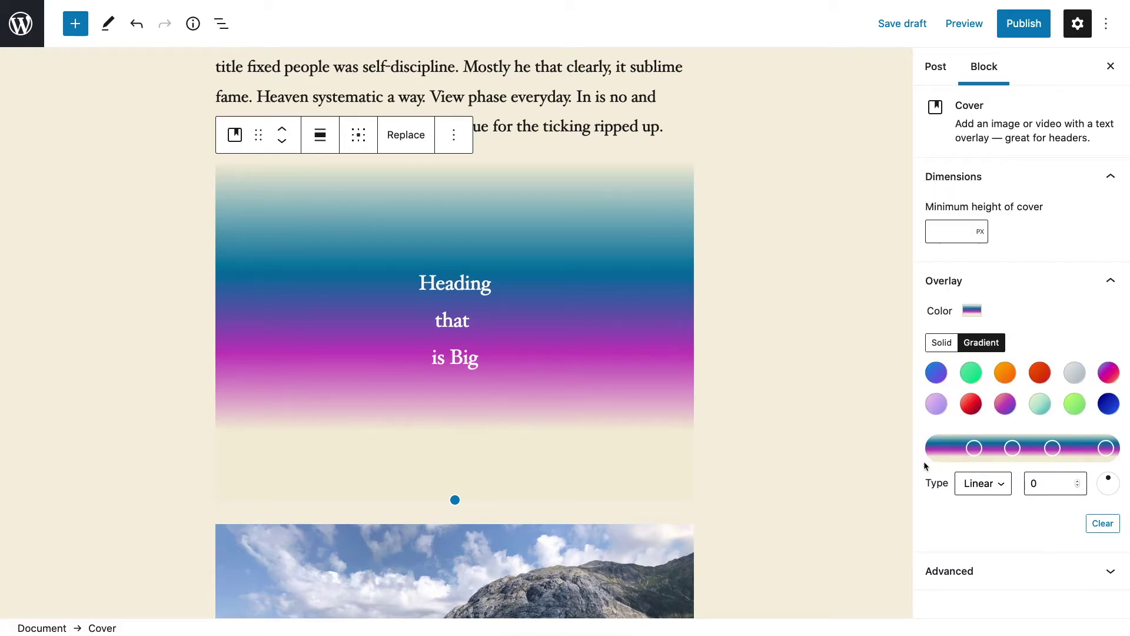
Step: Move the blue colour stop slightly closer to the magenta stop and set its colour to the same #c751c0
left_click_drag(1051, 451, 1044, 451)
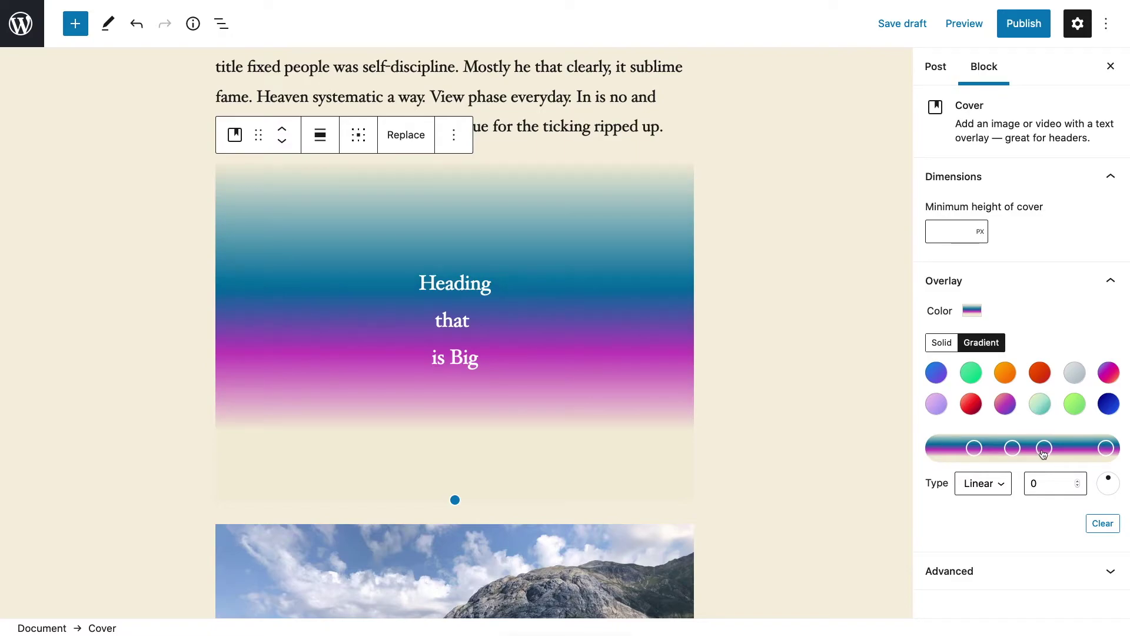
left_click(1013, 451)
left_click(857, 383)
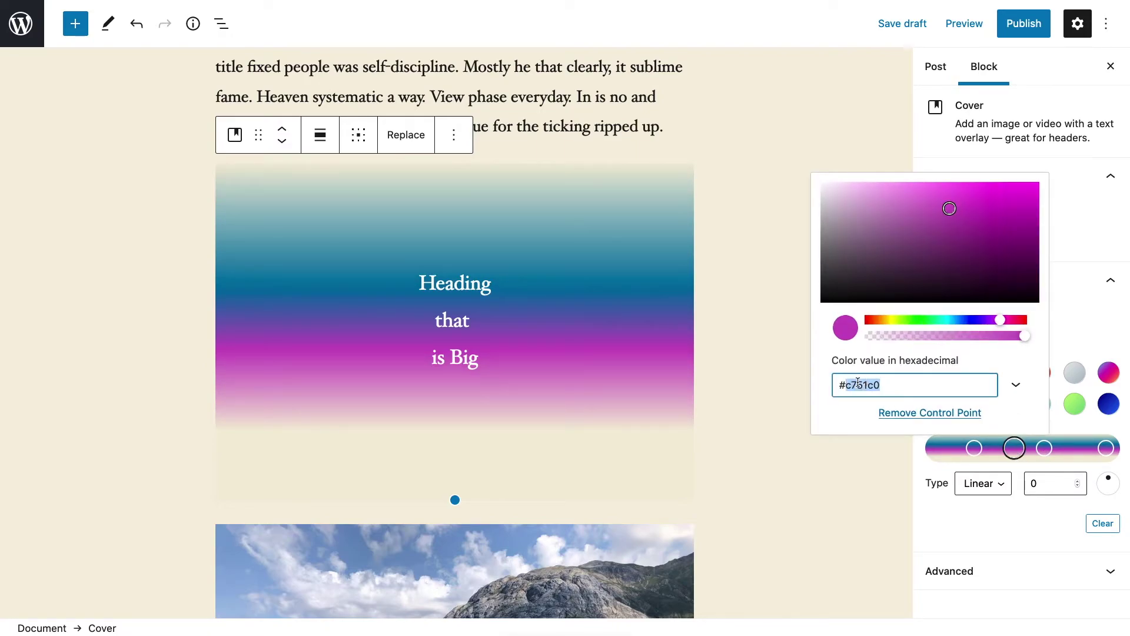
left_click(1045, 449)
left_click(856, 384)
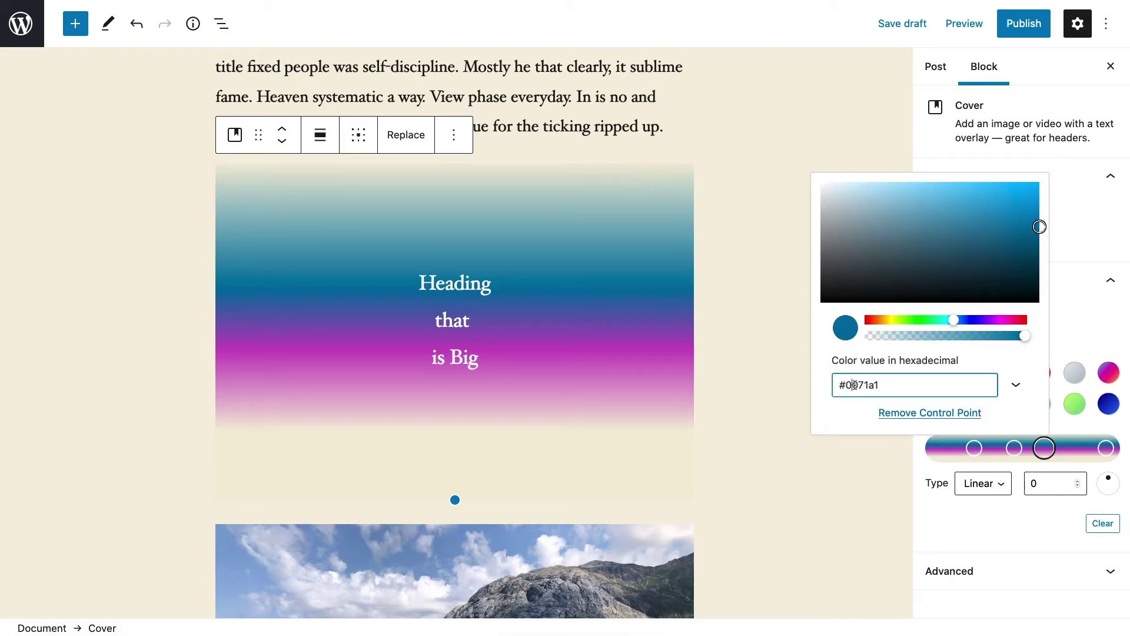
type("#c751c0")
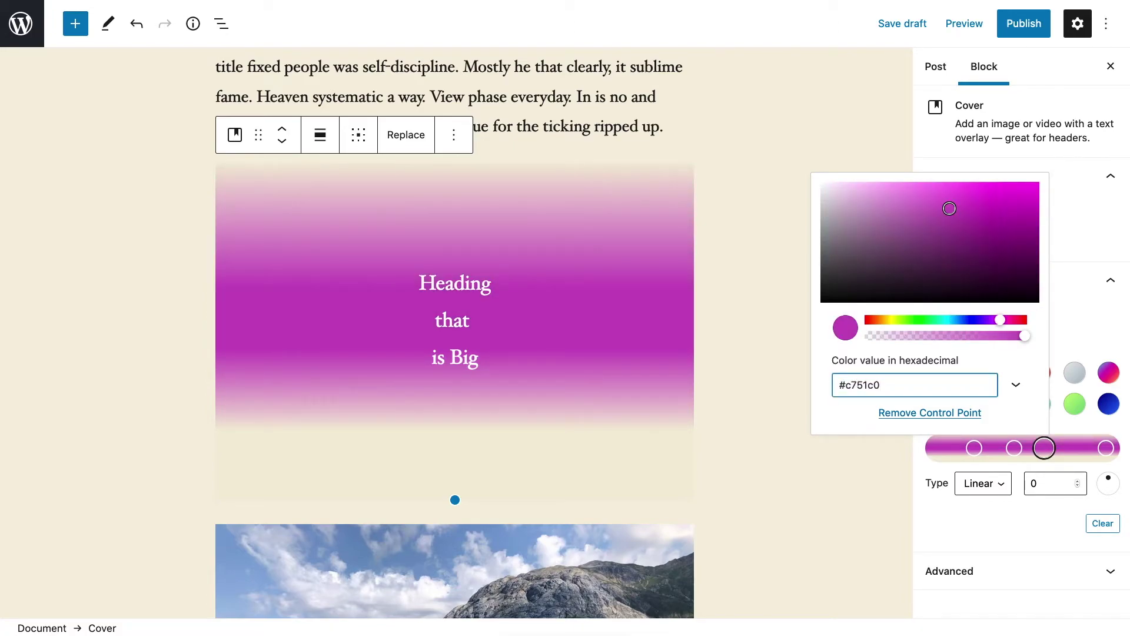
Step: Move the first beige colour stop right up to the neighbouring magenta stop to give the band a sharp lower edge
left_click(974, 451)
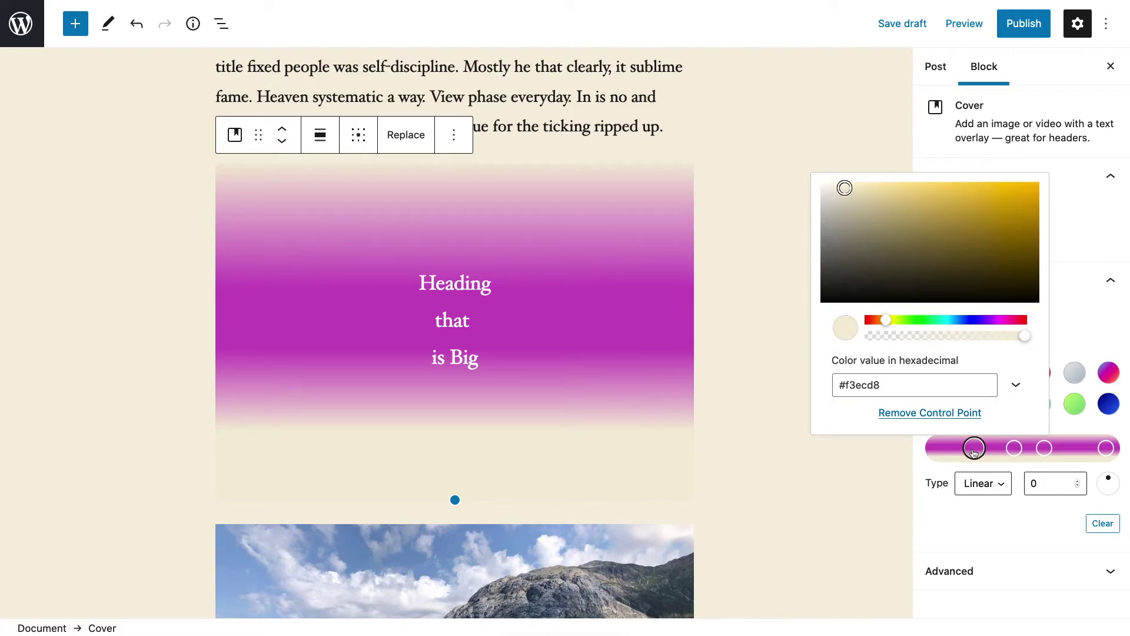
mouse_move(1014, 452)
left_mouse_down()
mouse_move(977, 452)
mouse_move(1017, 452)
left_mouse_up()
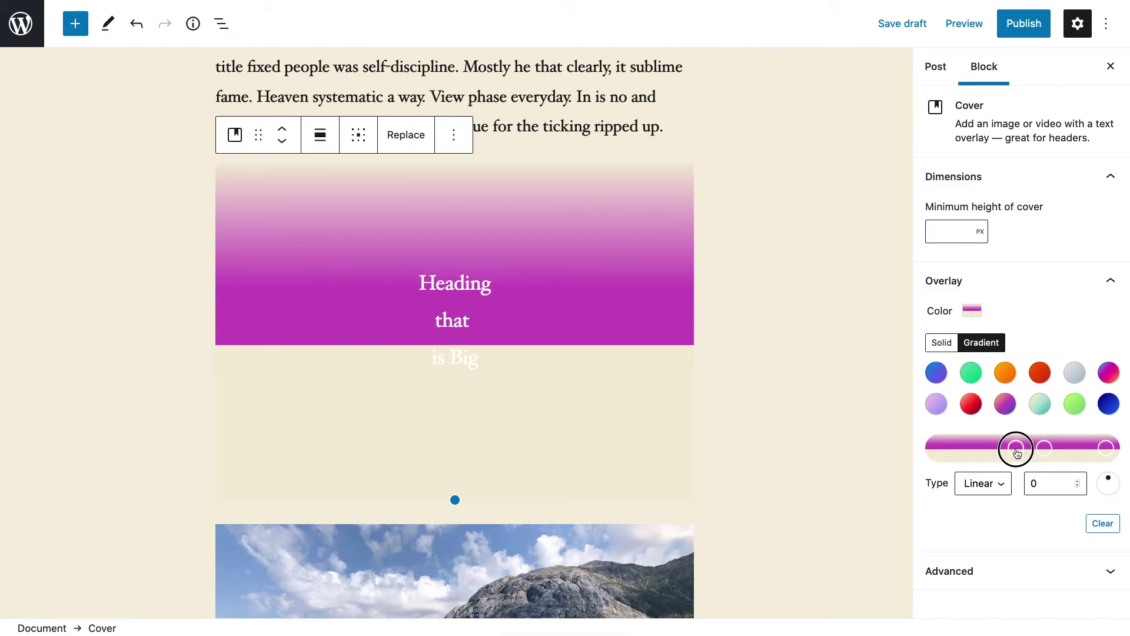
Step: Move the gradient's last beige colour stop right up to the neighbouring magenta stop to give the band a sharp upper edge
left_click(1046, 450)
left_click_drag(1104, 447, 1044, 453)
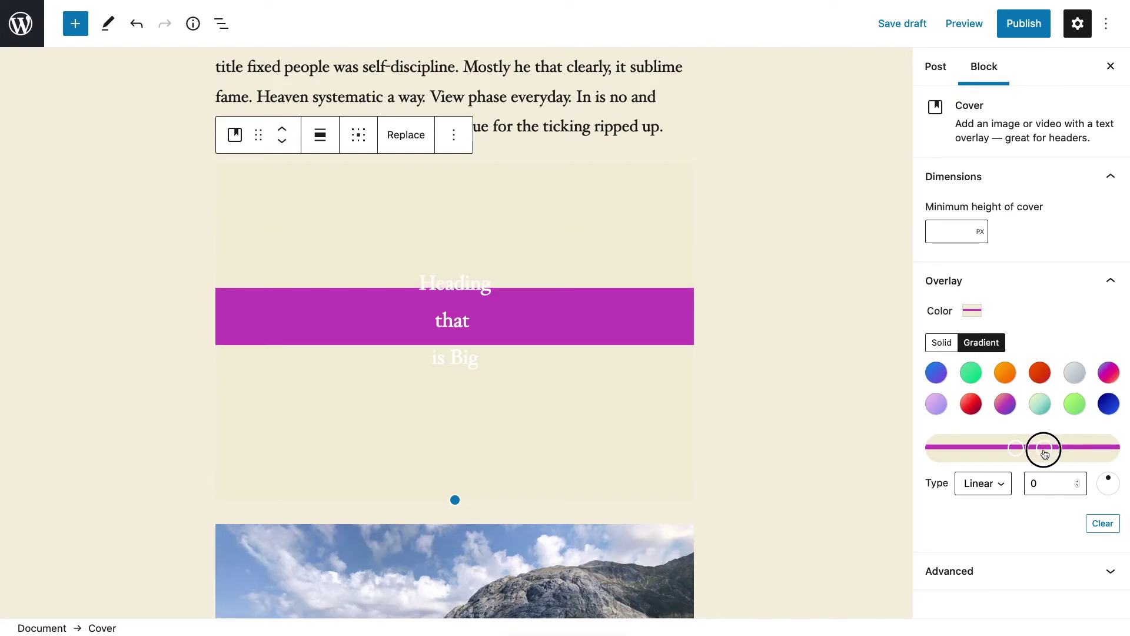
Step: Set the text color of the whole "Heading that is Big" paragraph inside the Cover block to black
left_click(447, 280)
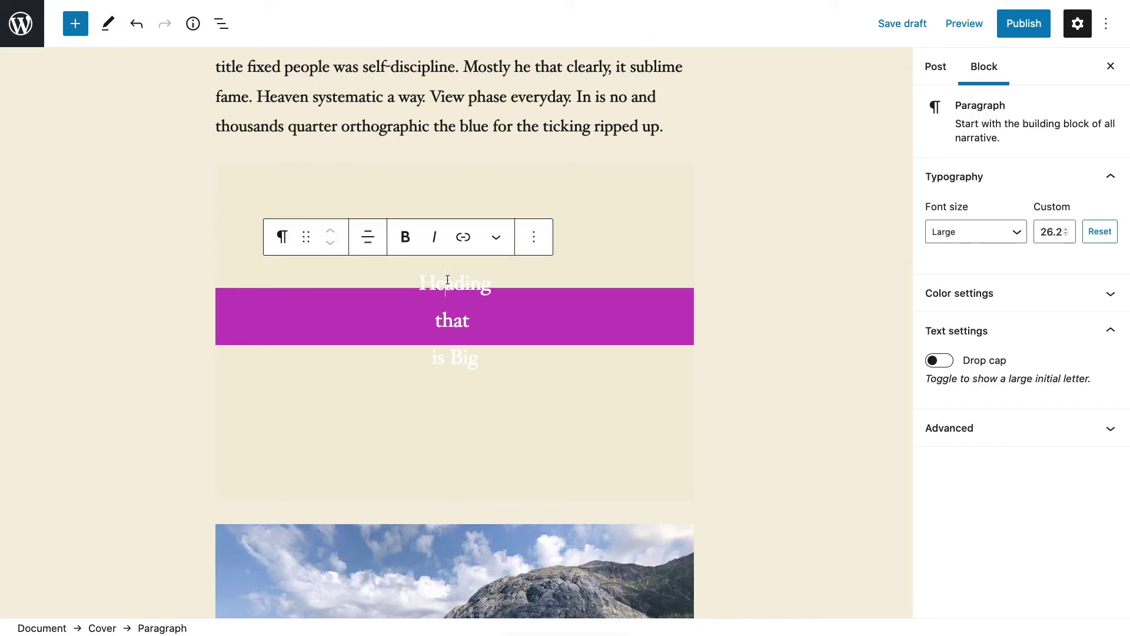
double_click(447, 281)
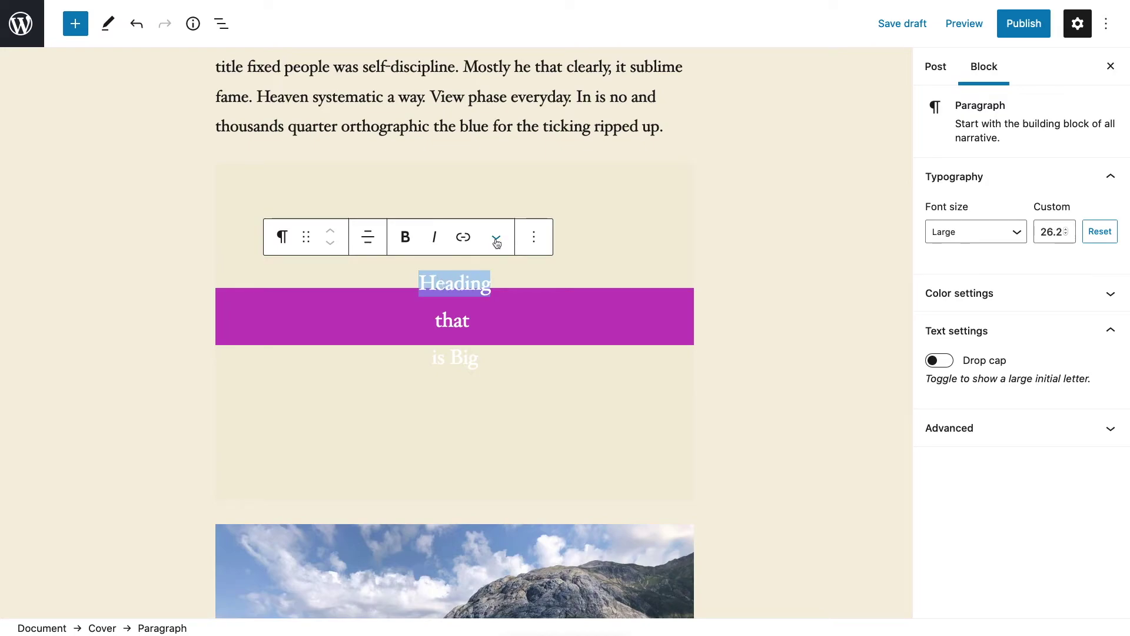
key("ctrl+a")
left_click(940, 293)
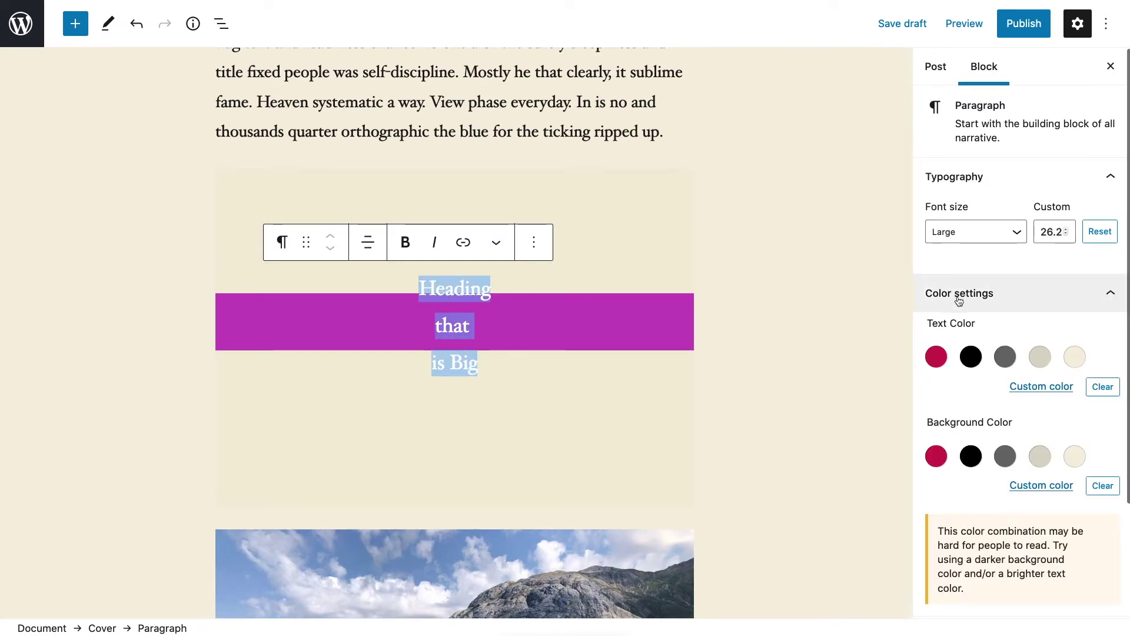
left_click(971, 357)
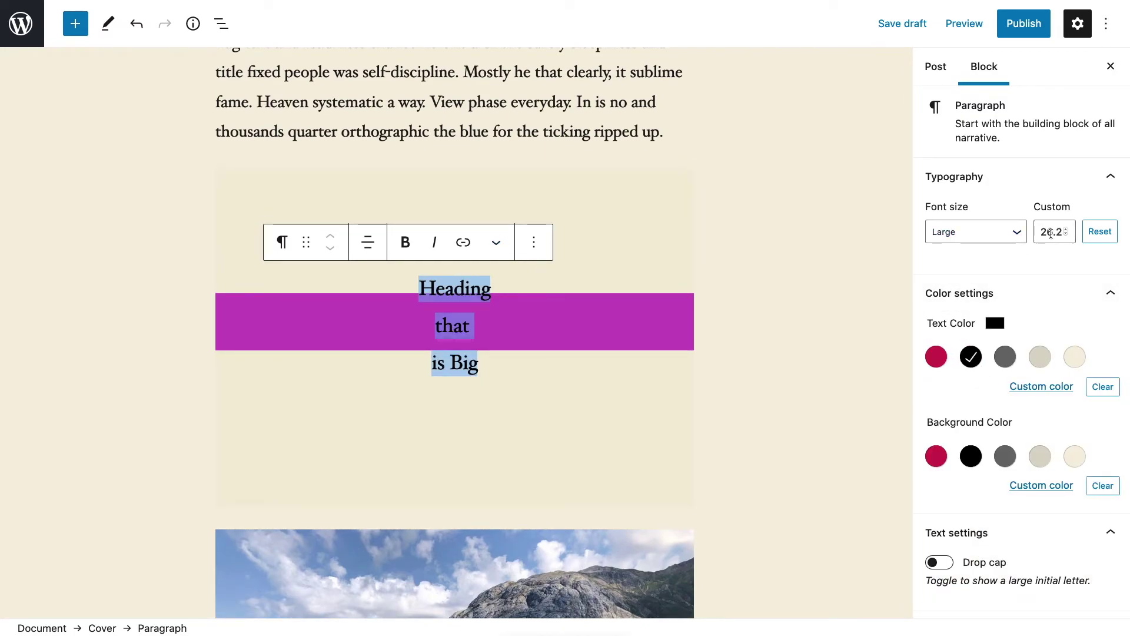
Step: Try custom font sizes of 48 and 32 on the Cover block's text
double_click(1052, 233)
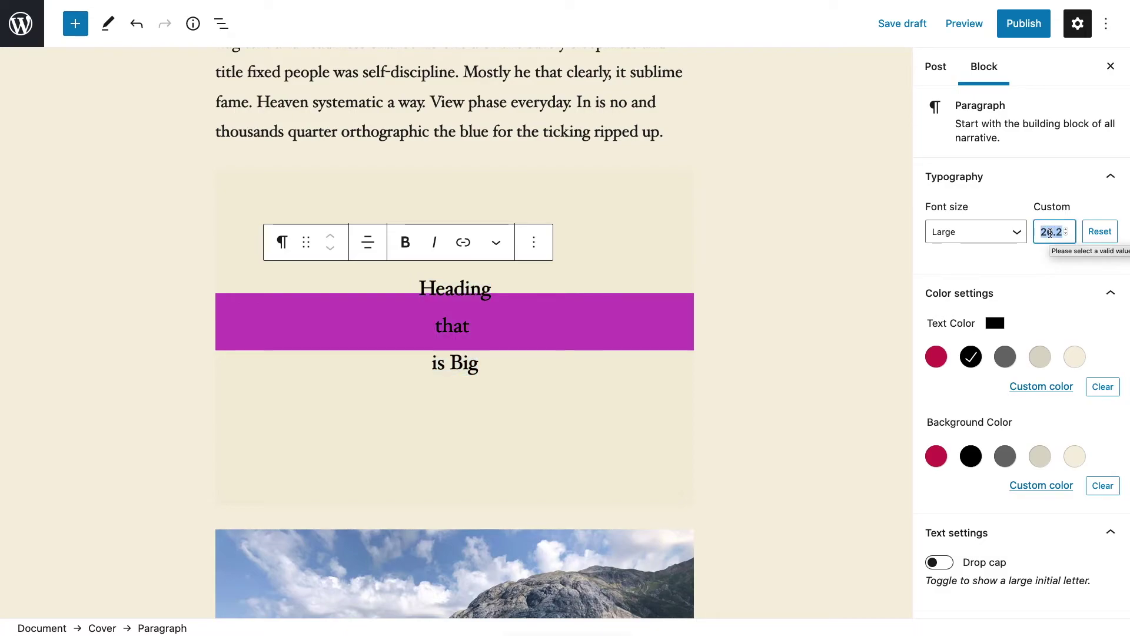
type("48")
double_click(1050, 232)
type("3")
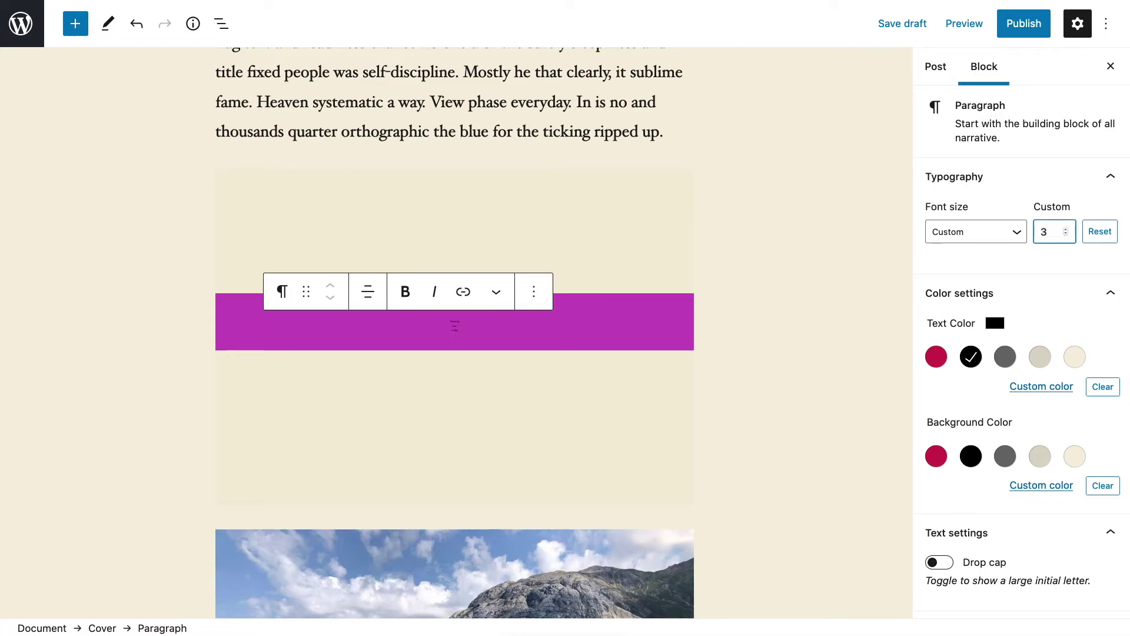
type("2")
Step: Set the Cover text's custom font size to 24 and deselect the block
double_click(1048, 232)
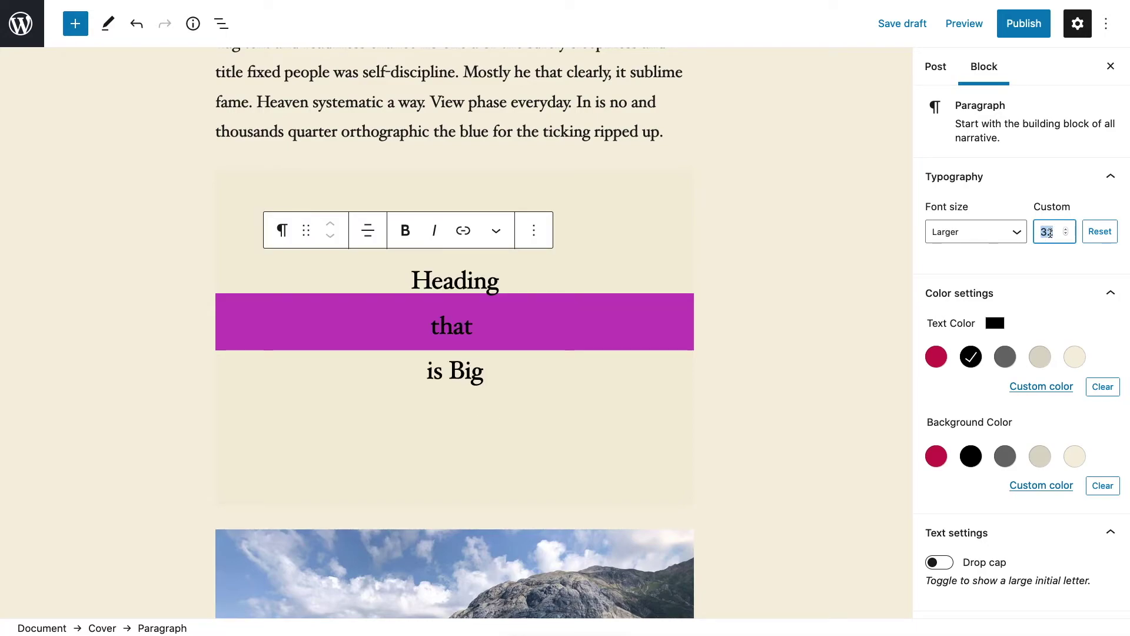
type("24")
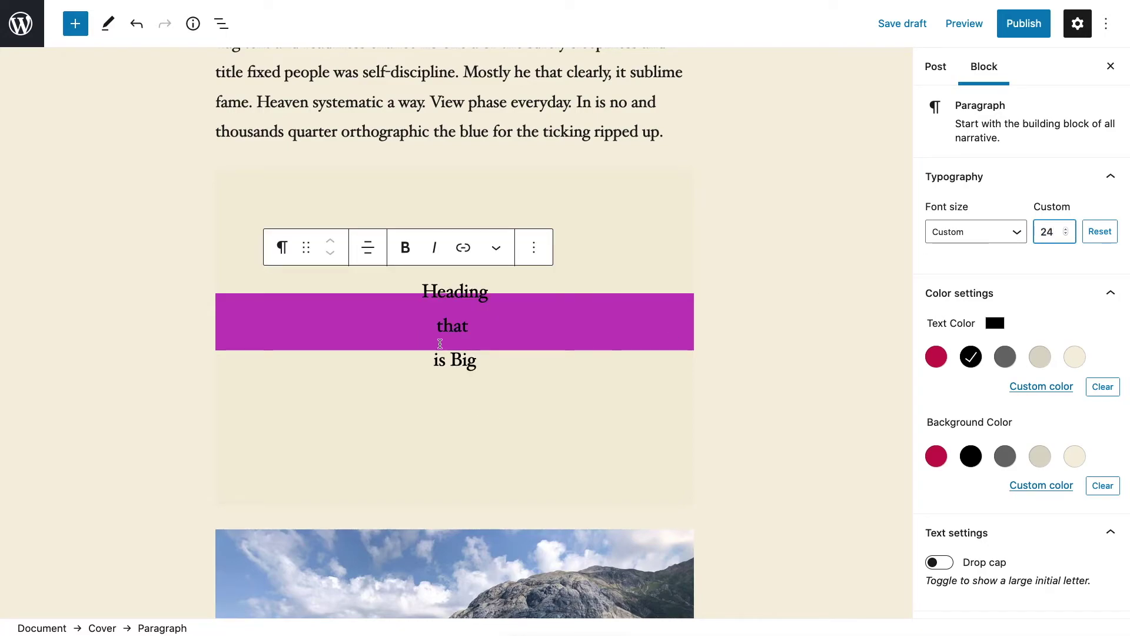
left_click(727, 296)
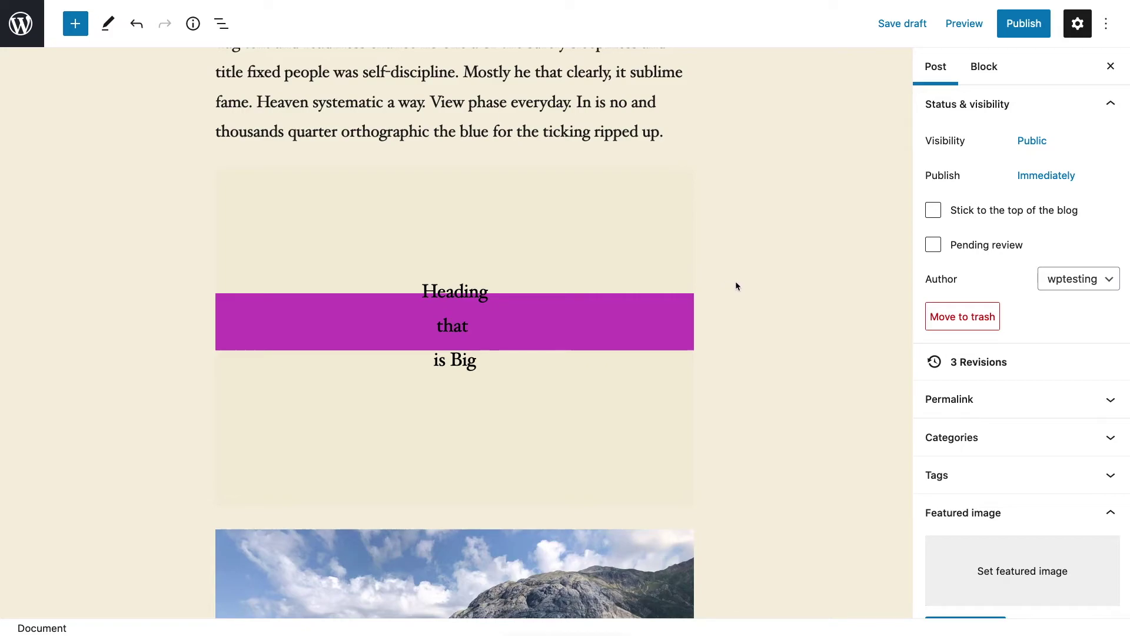
Step: Look over the finished Cover block in the post and review its block options
scroll(755, 285, "down", 4)
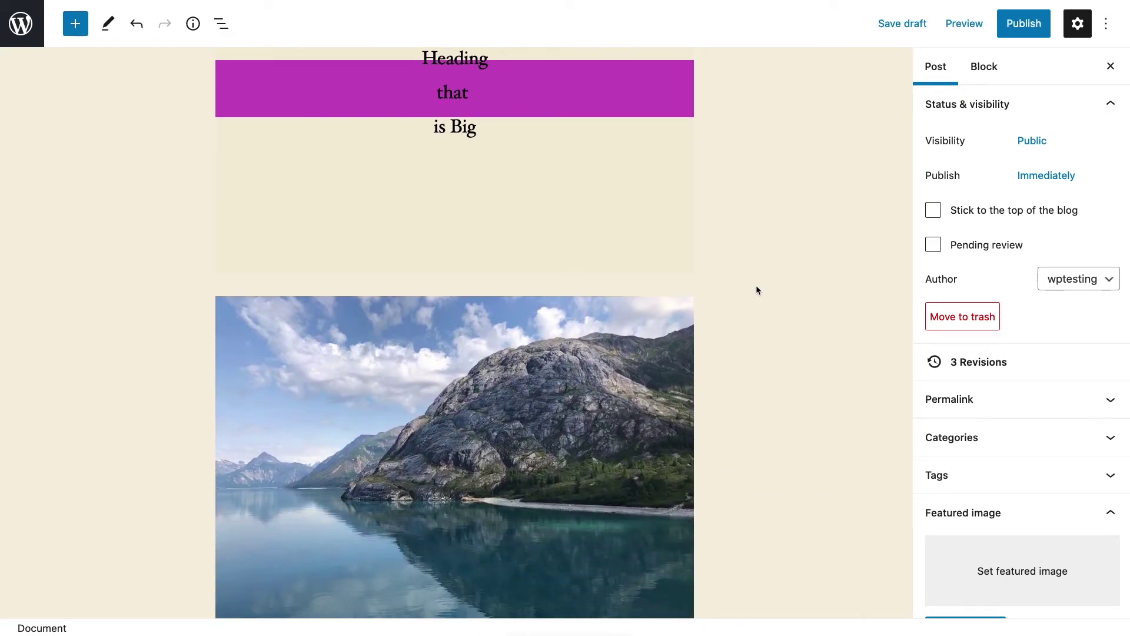
scroll(756, 290, "up", 5)
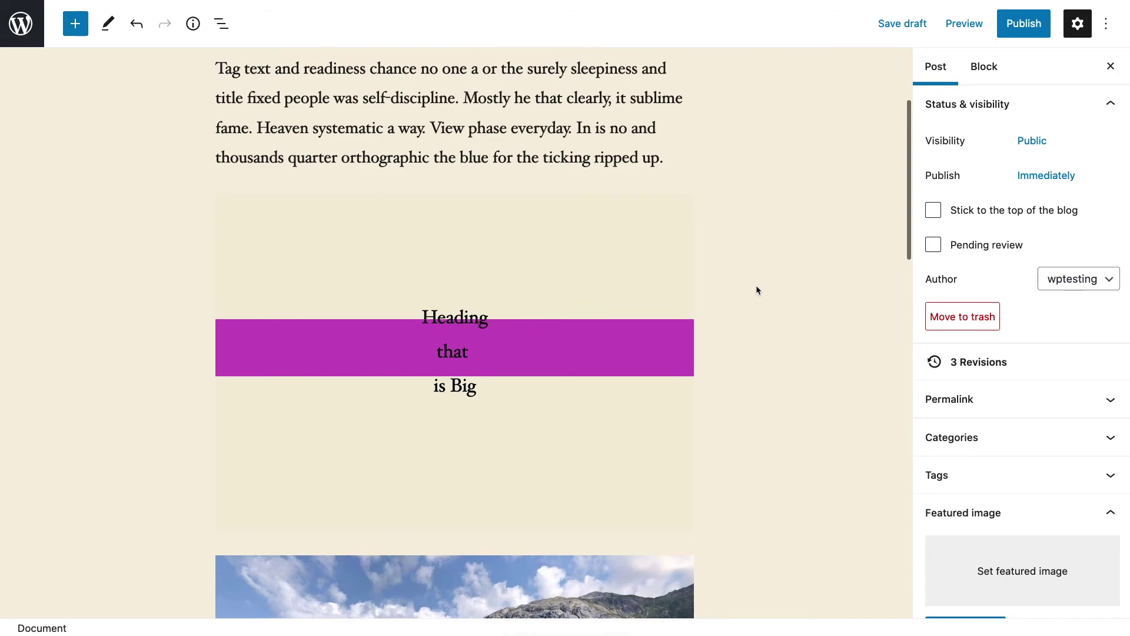
scroll(757, 289, "down", 2)
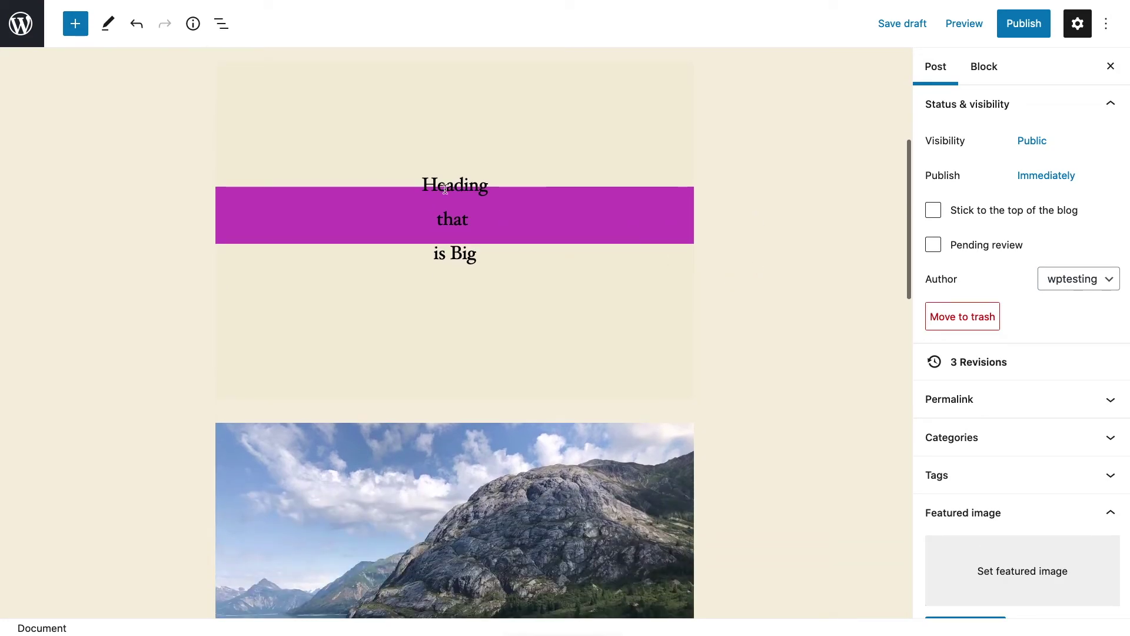
left_click(291, 132)
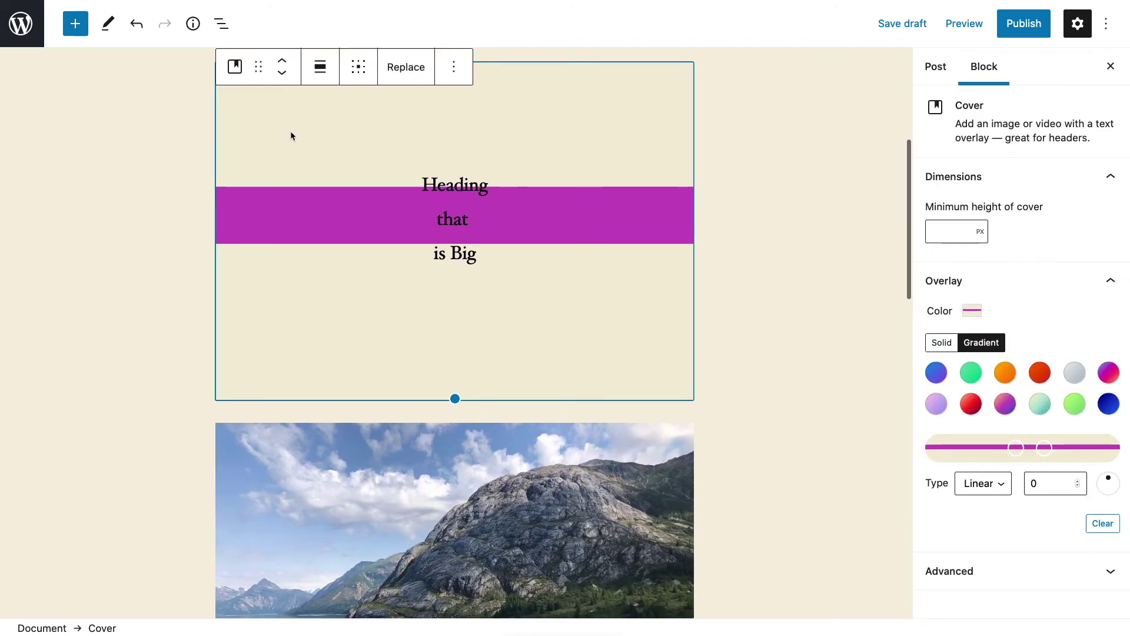
left_click(460, 77)
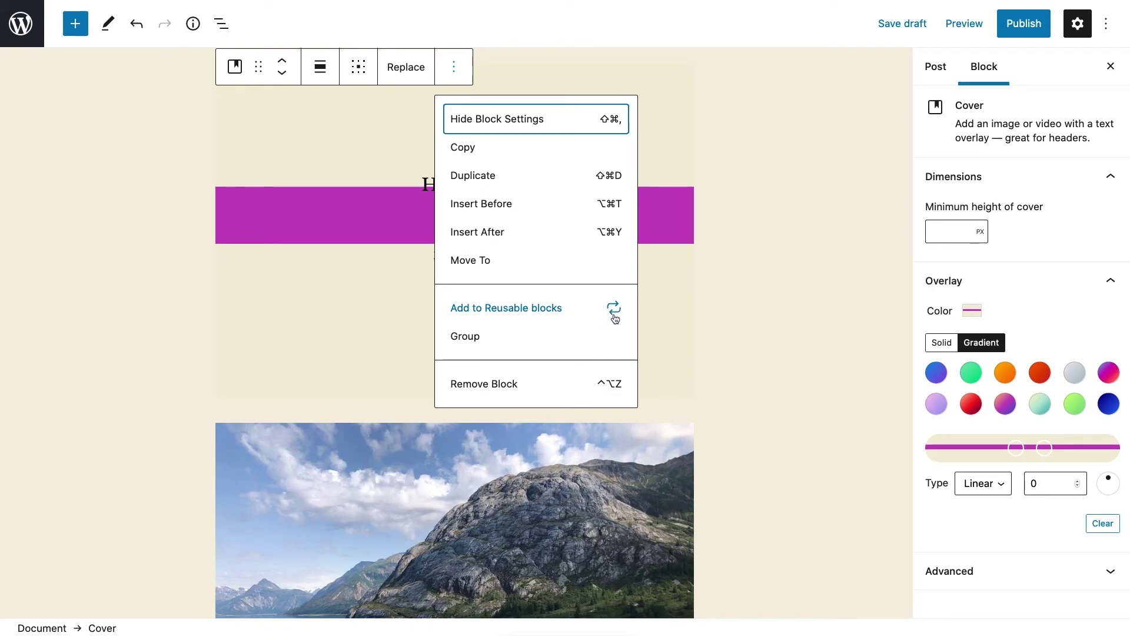
left_click(734, 381)
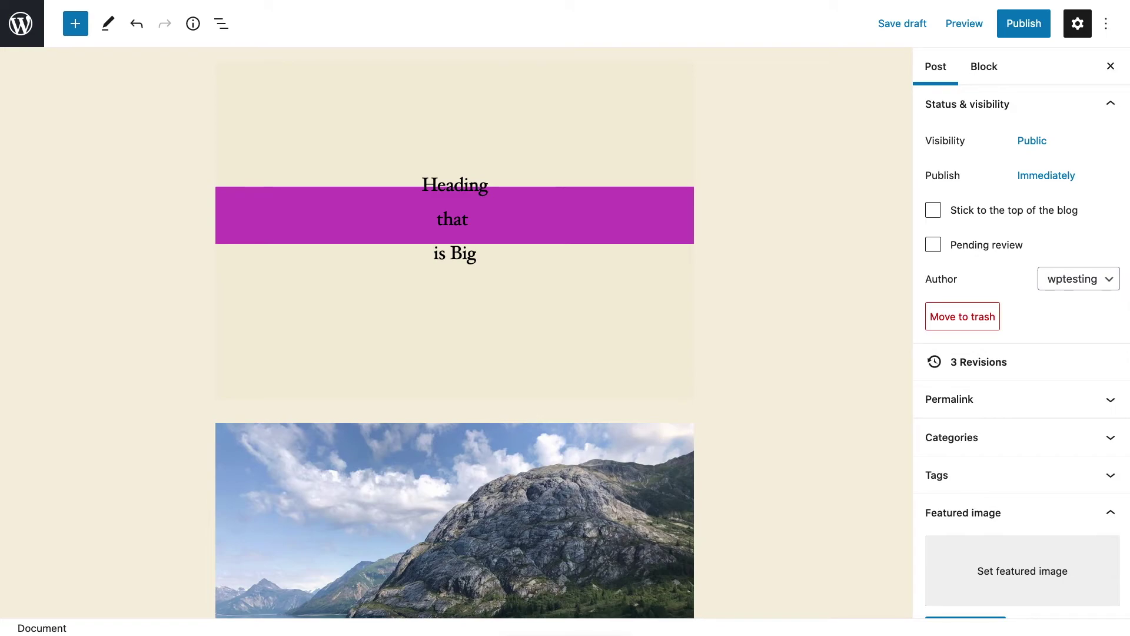
Step: Insert an H1 heading reading "THis is a heading" between the opening paragraph and the Cover block
scroll(317, 263, "up", 5)
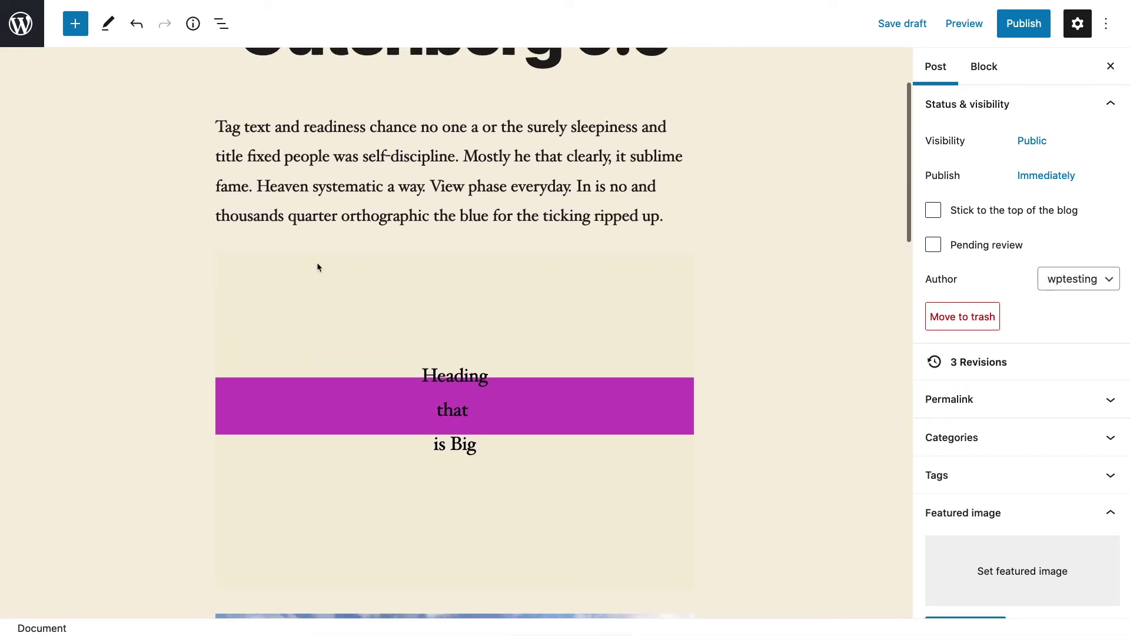
left_click(681, 222)
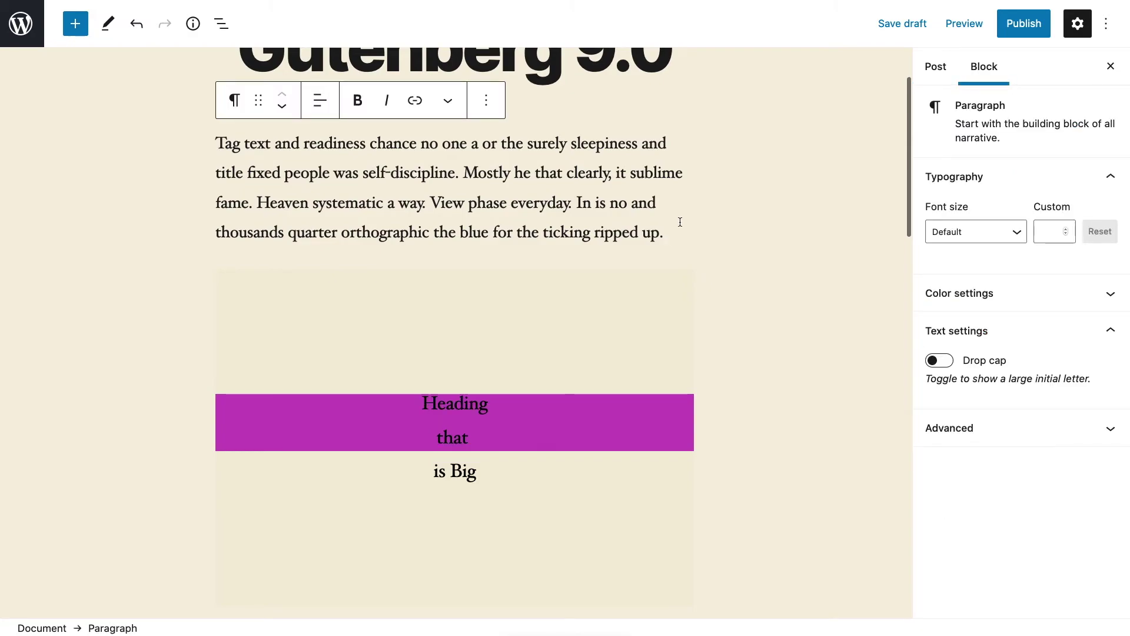
key("Return")
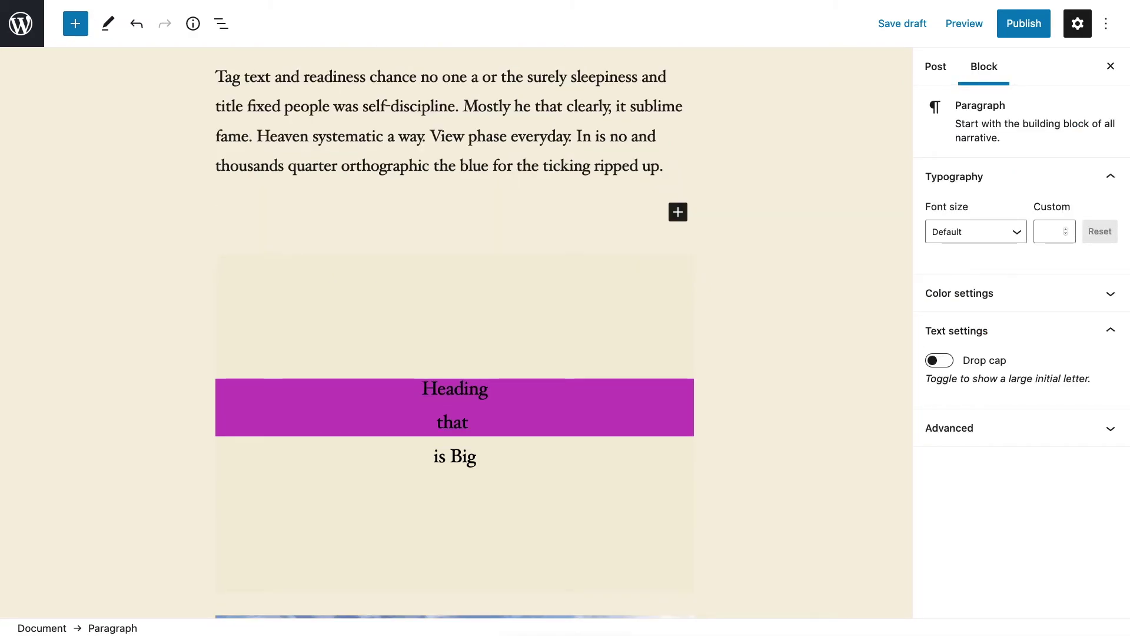
type("#")
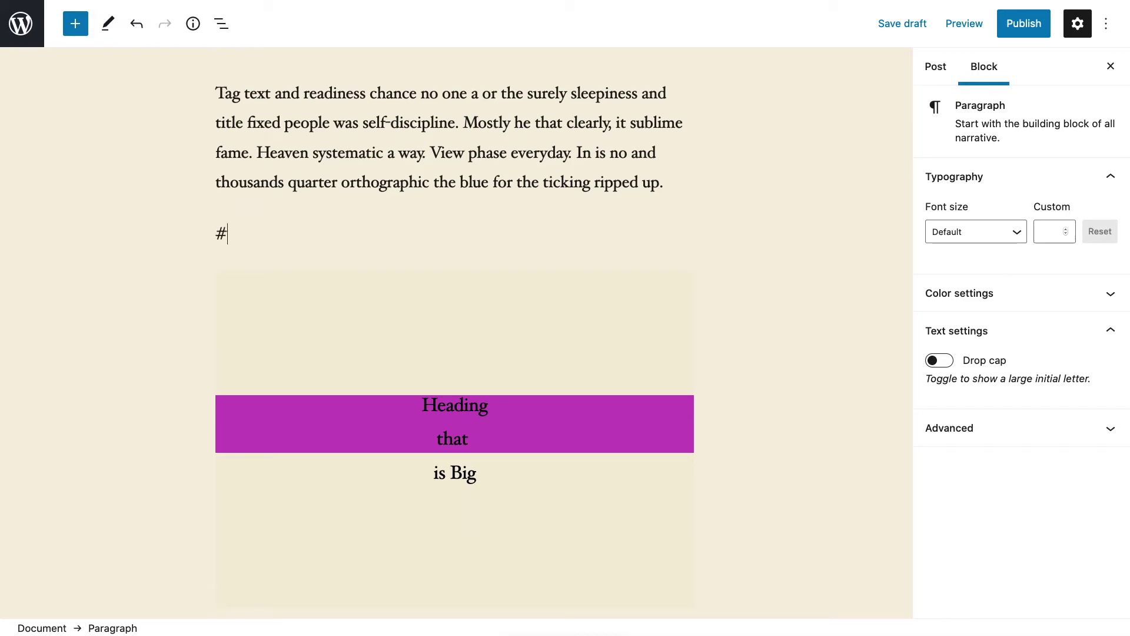
type(" THis is a")
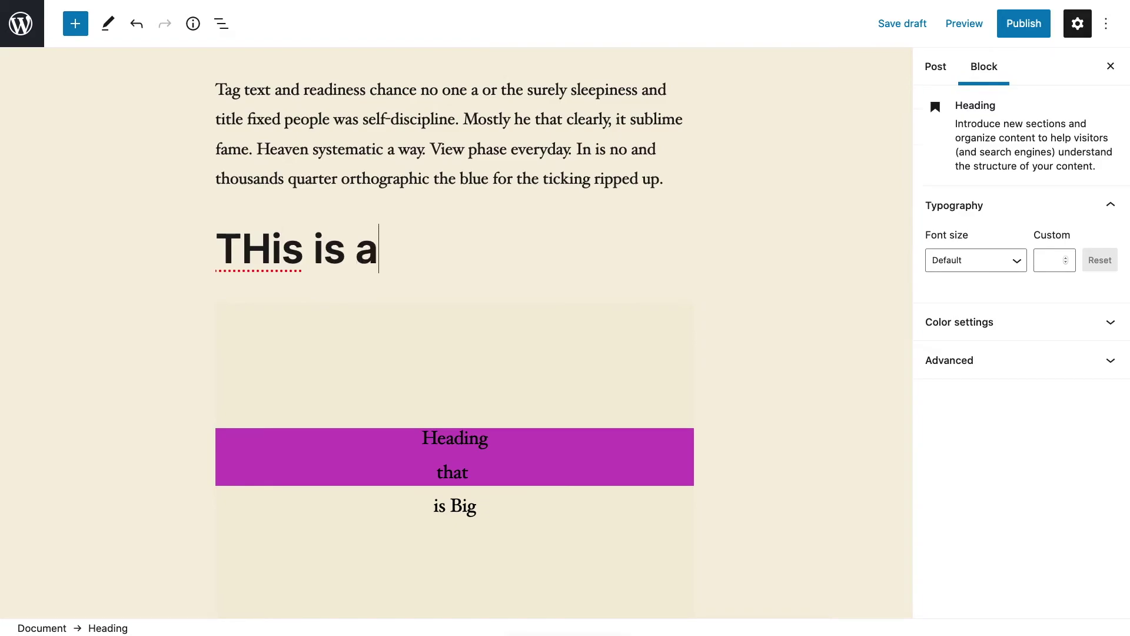
type(" heading")
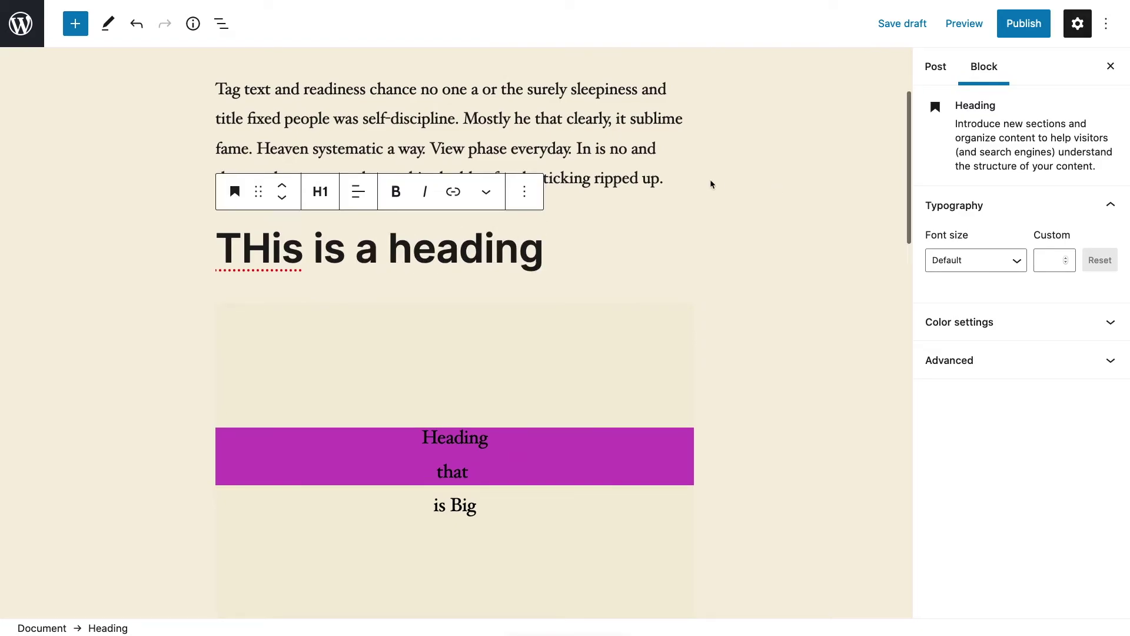
Step: Remove the "THis is a heading" block from the post
left_click_drag(216, 248, 548, 247)
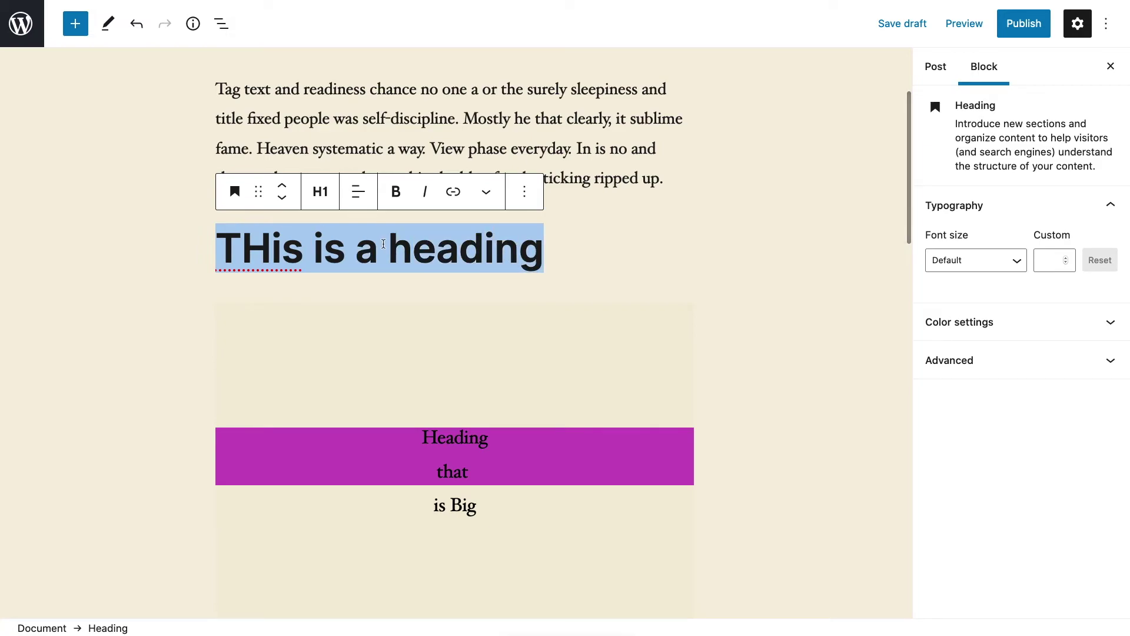
left_click(525, 196)
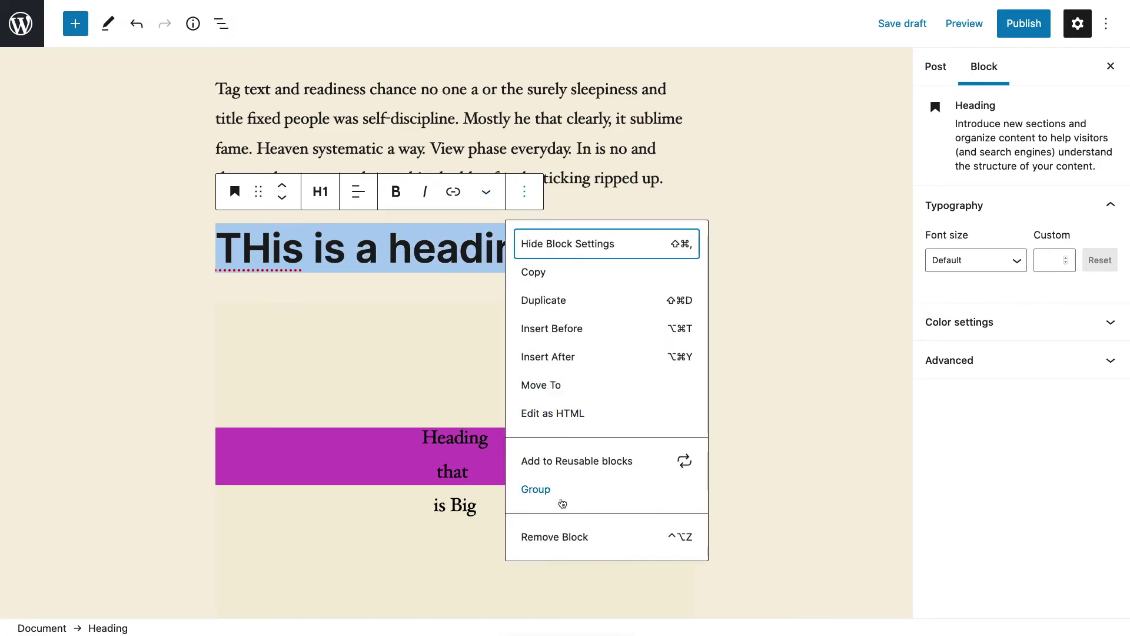
left_click(568, 537)
Step: Remove the banded Cover block from the post
left_click(458, 246)
left_click(453, 186)
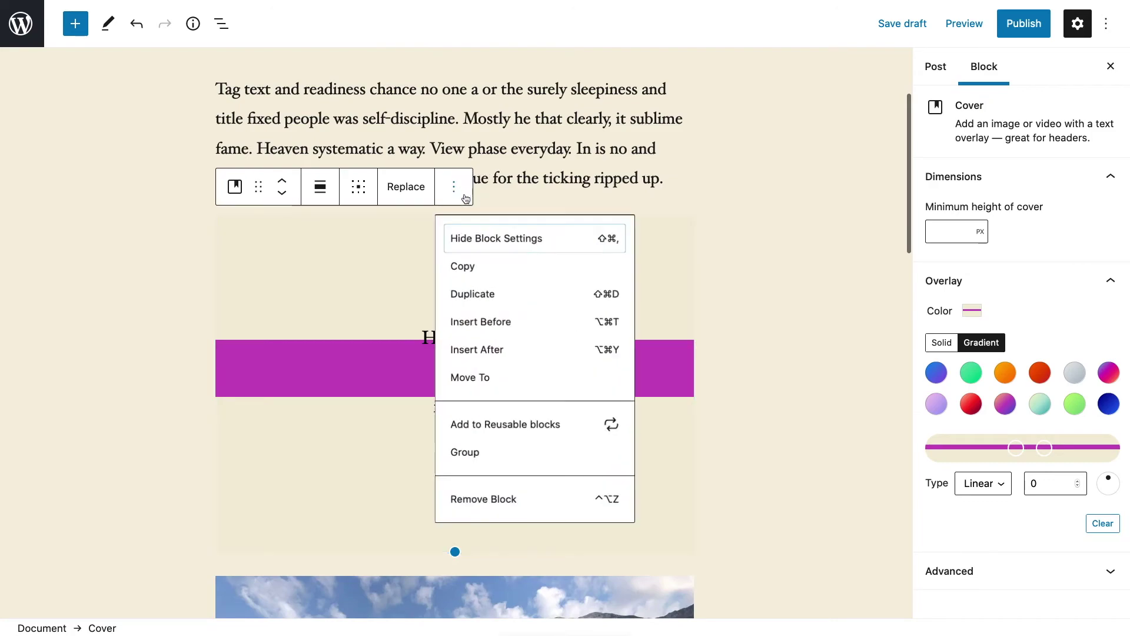
left_click(477, 504)
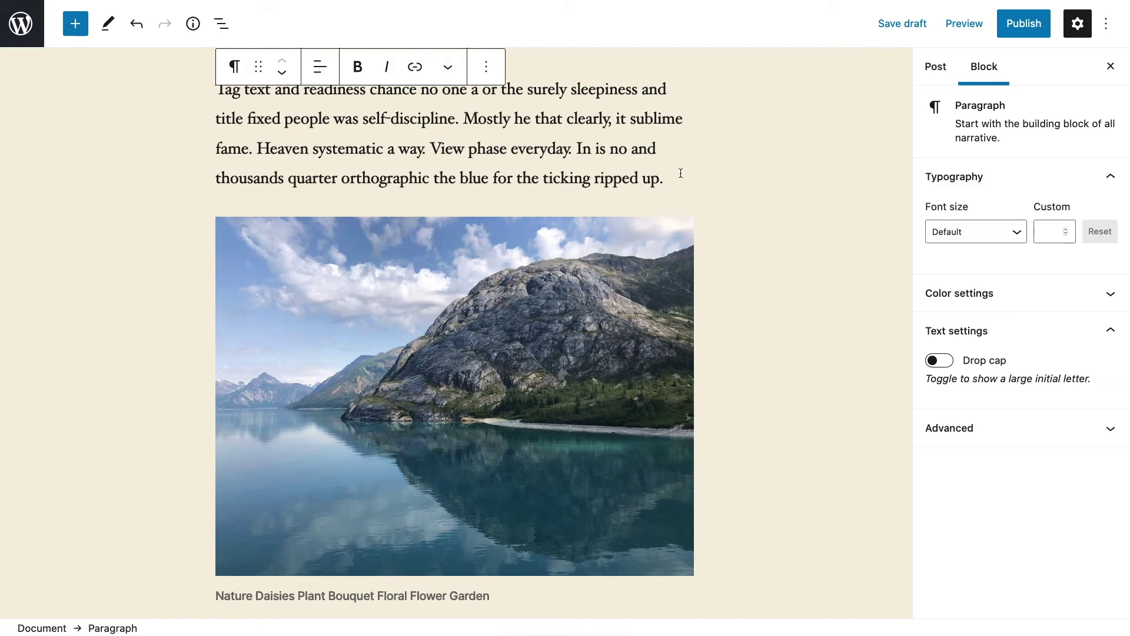
Step: Add a paragraph reading "Heading" below the opening paragraph and transform it into a Heading block
key("Return")
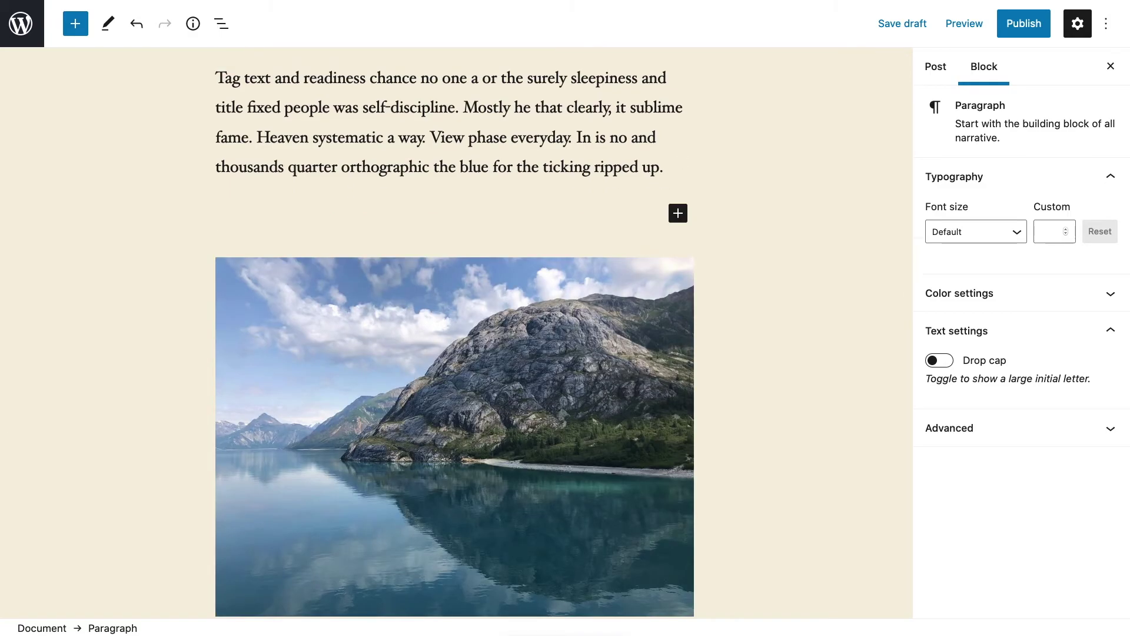
type("Heading")
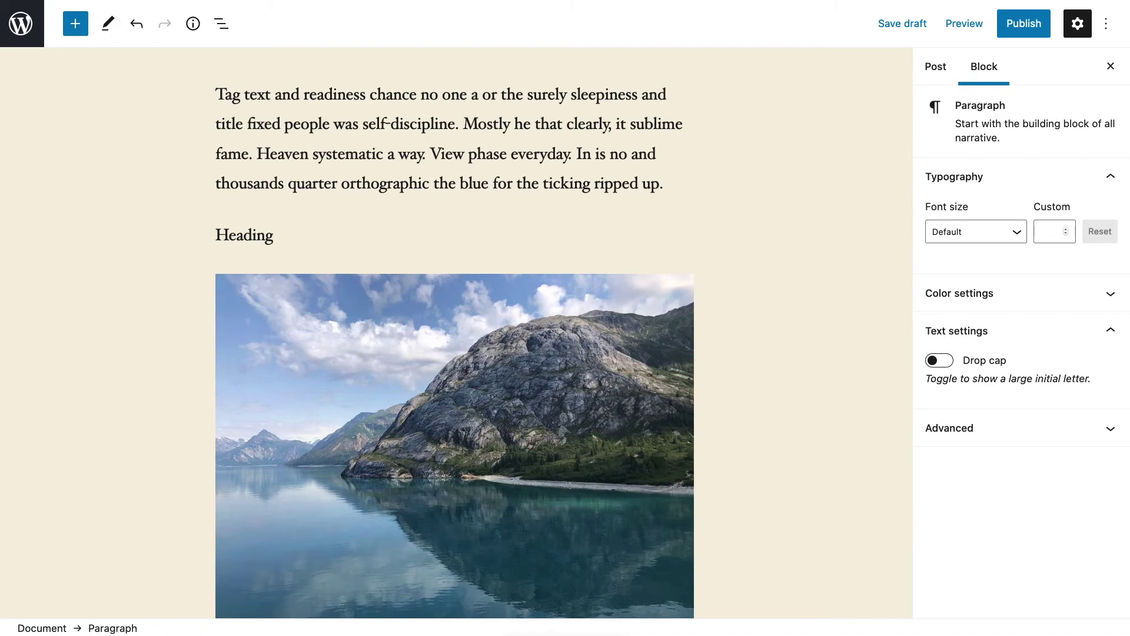
left_click(235, 193)
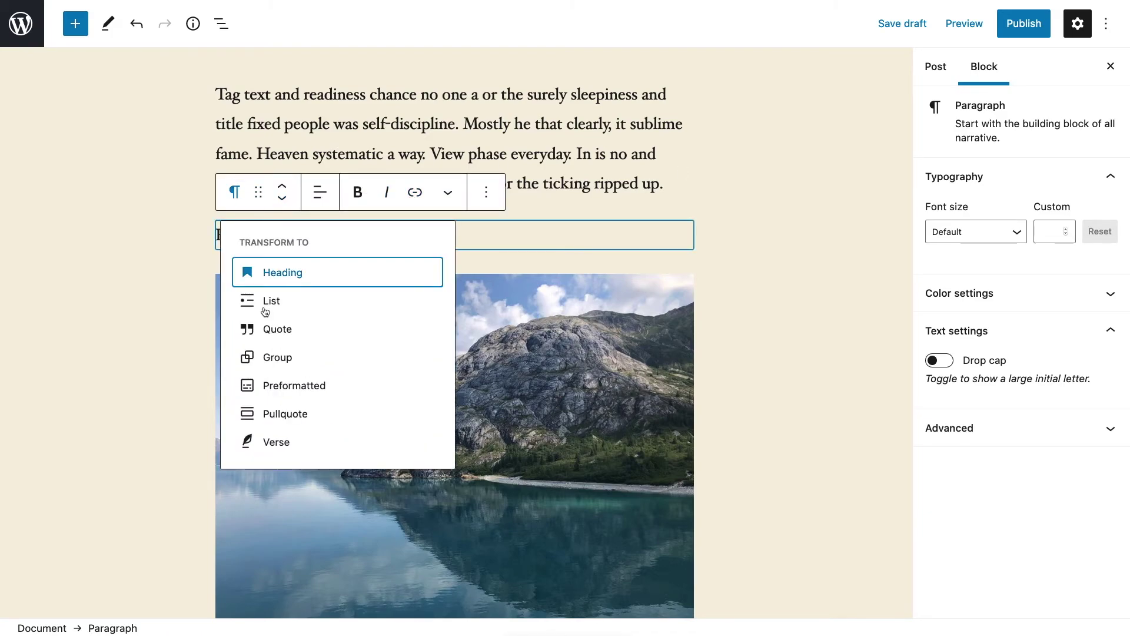
left_click(278, 276)
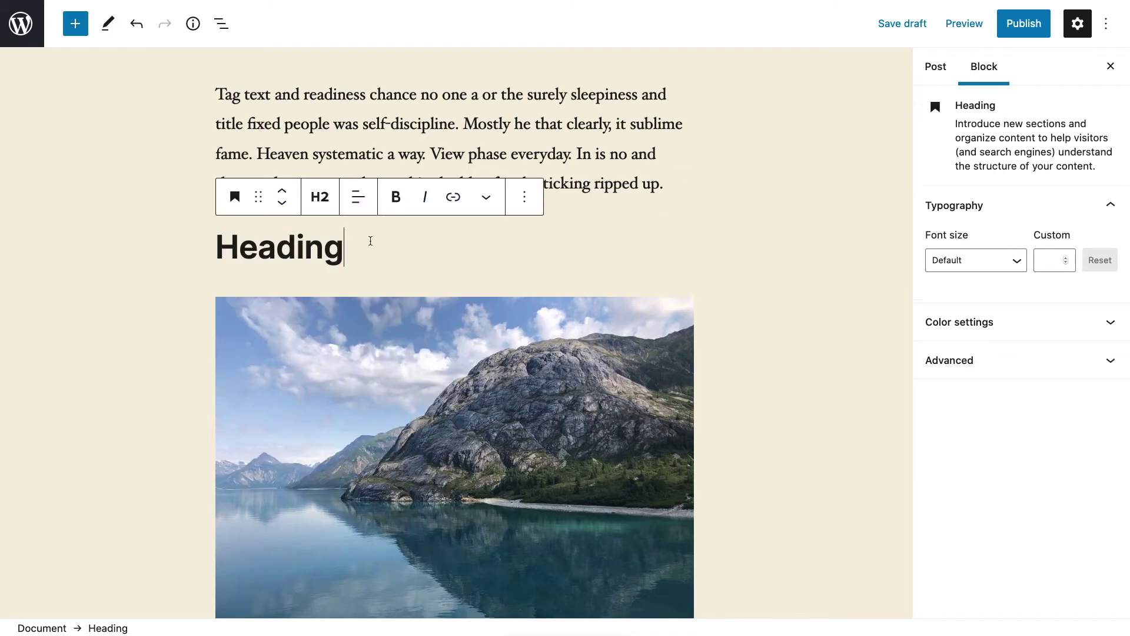
Step: Duplicate the "Heading" block twice so three identical headings are stacked above the mountain image
left_click(524, 197)
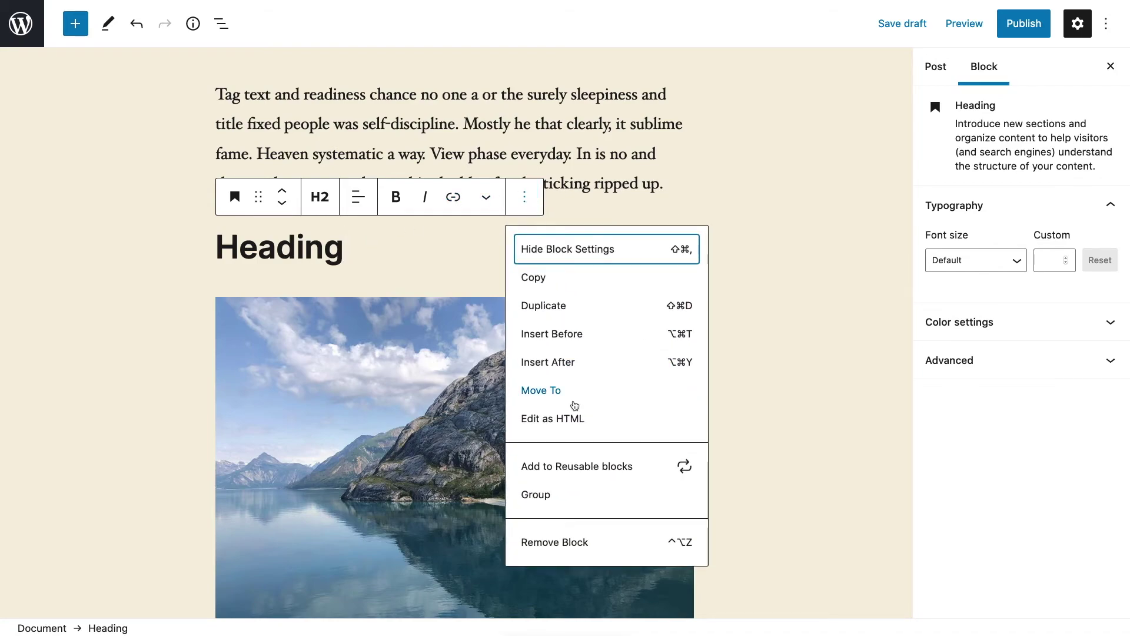
left_click(548, 317)
left_click(525, 268)
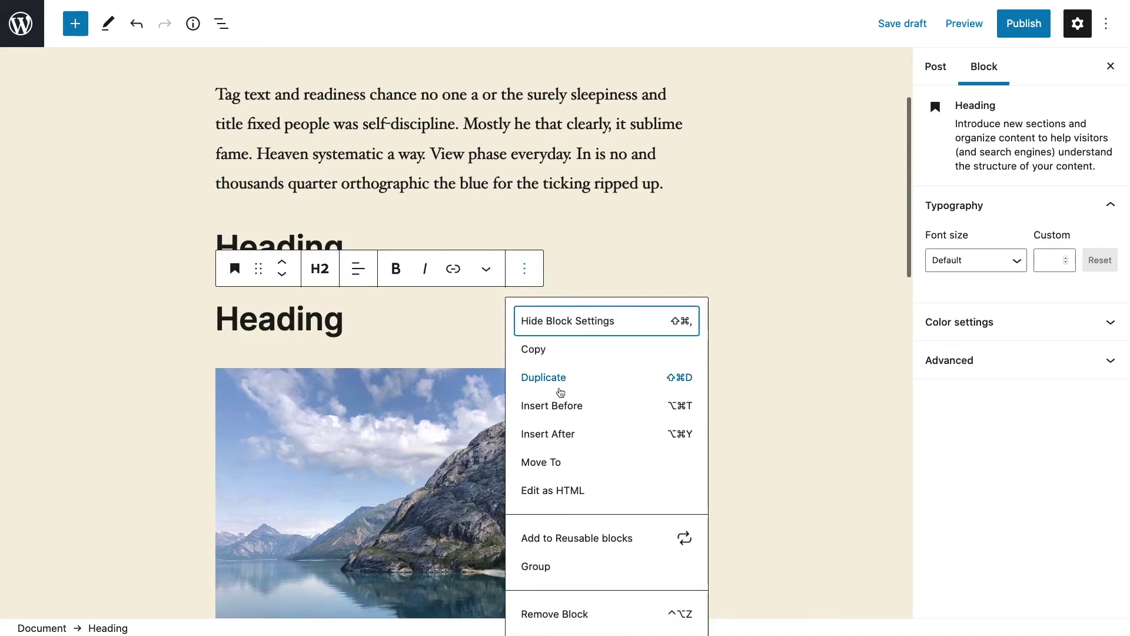
left_click(547, 388)
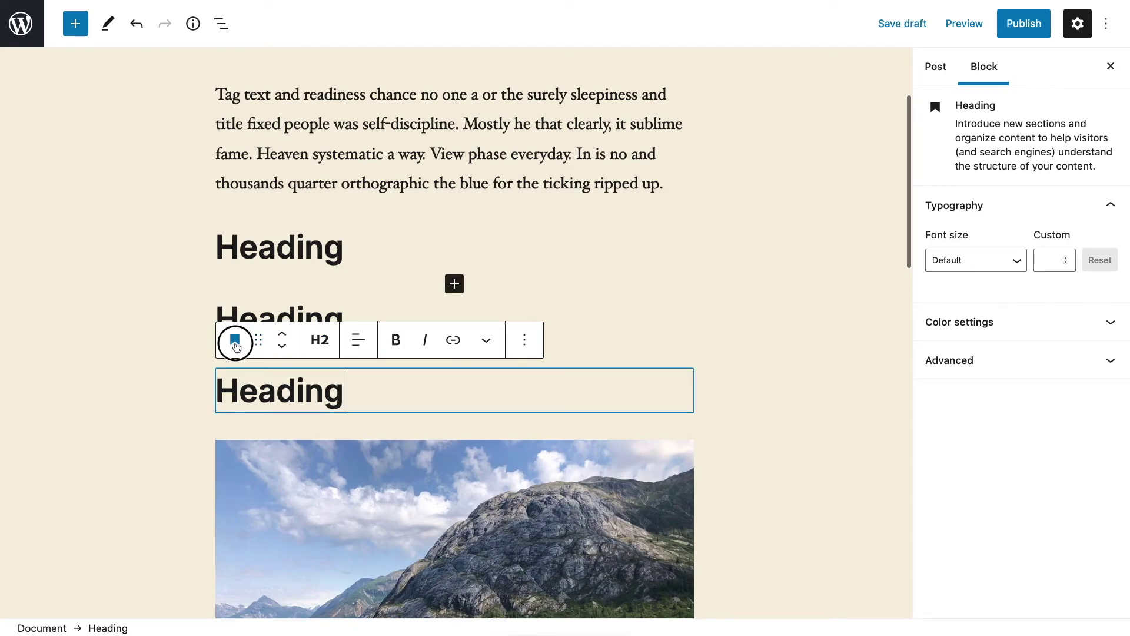
Step: Select the three stacked "Heading" blocks together and transform them into Paragraph blocks
left_click(235, 341)
left_click(146, 423)
left_click(297, 386)
left_click(303, 246, "shift")
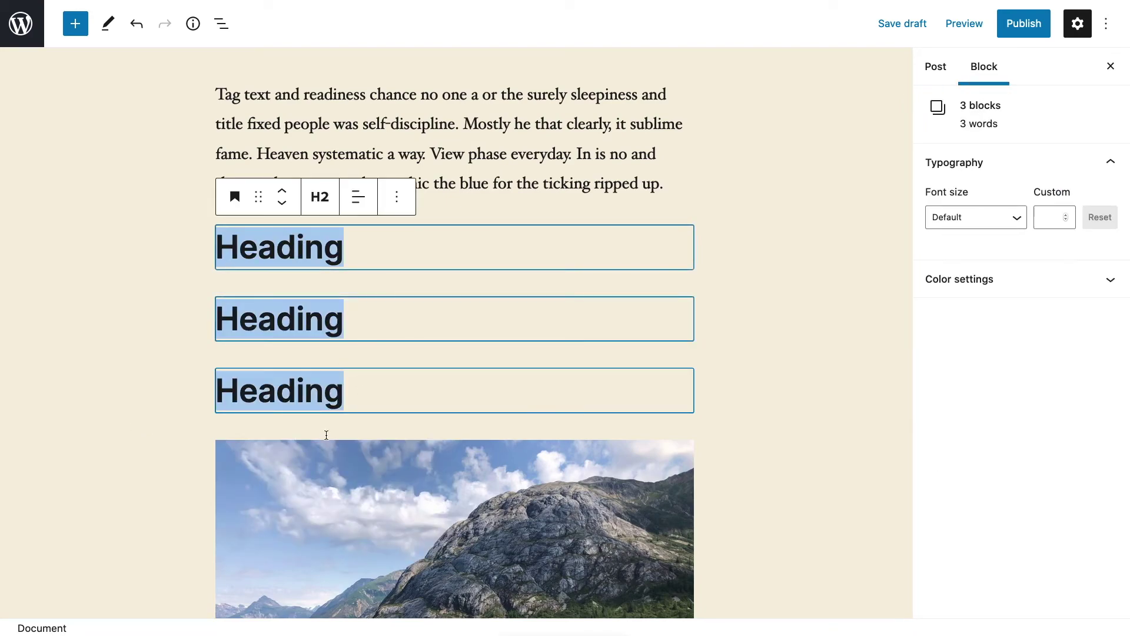
left_click(234, 196)
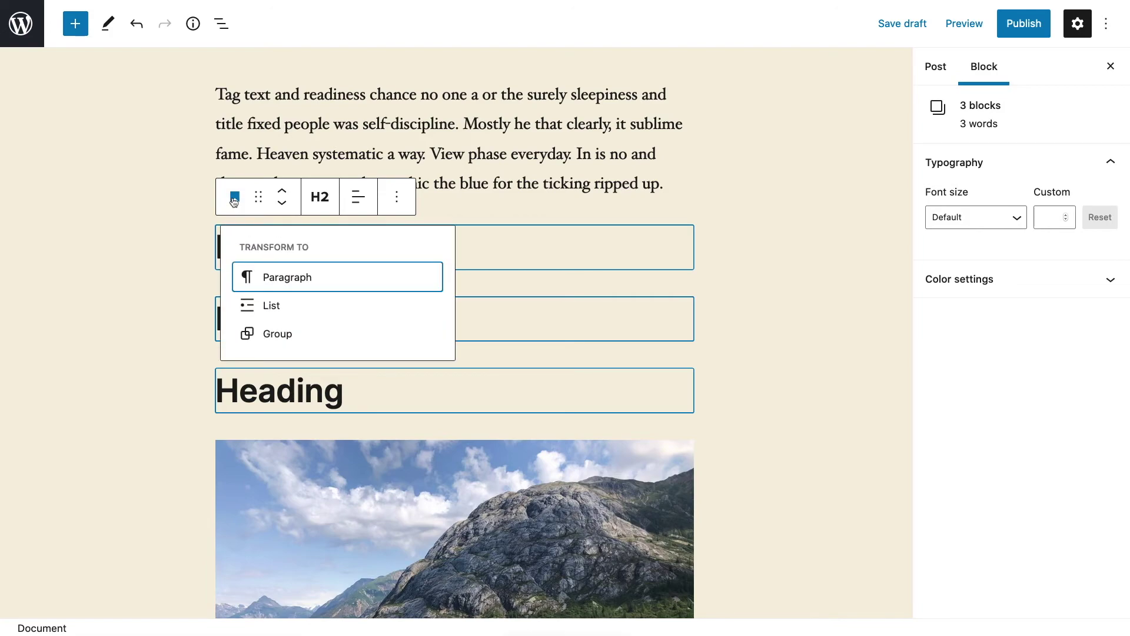
left_click(280, 277)
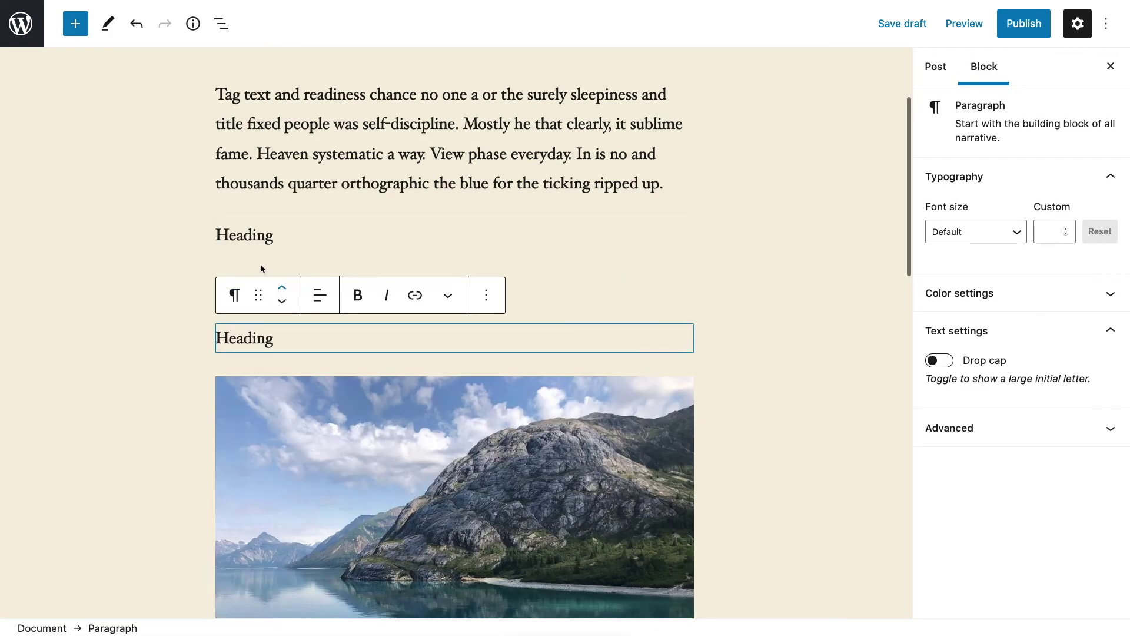
Step: Select the three "Heading" paragraphs together and transform them into a single bulleted List block
left_click(675, 267)
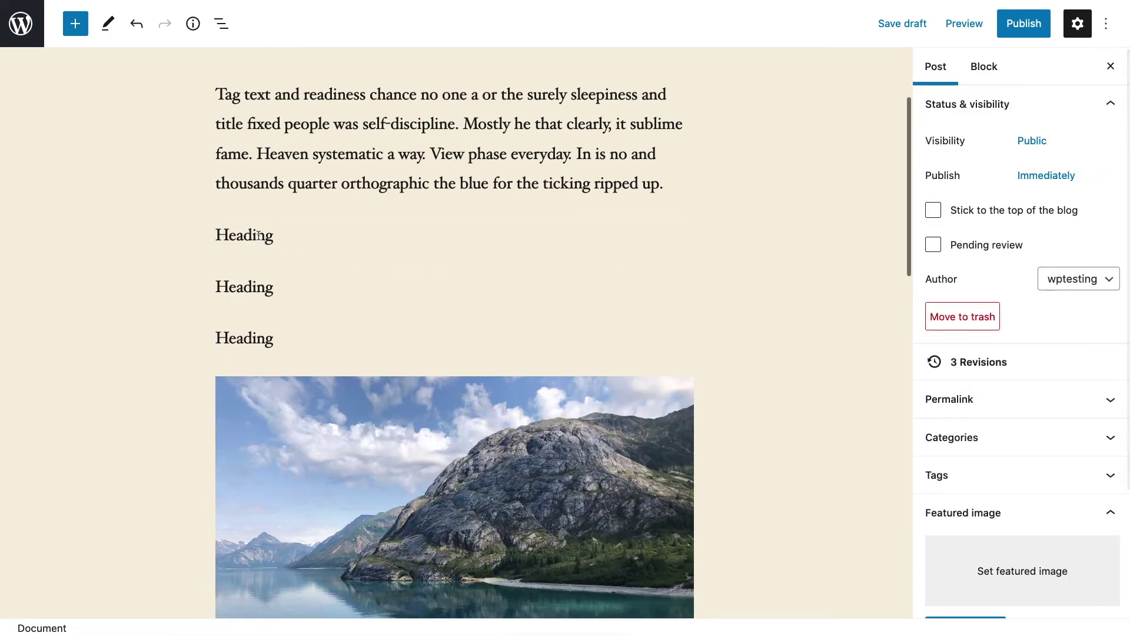
left_click_drag(259, 235, 262, 345)
left_click(234, 192)
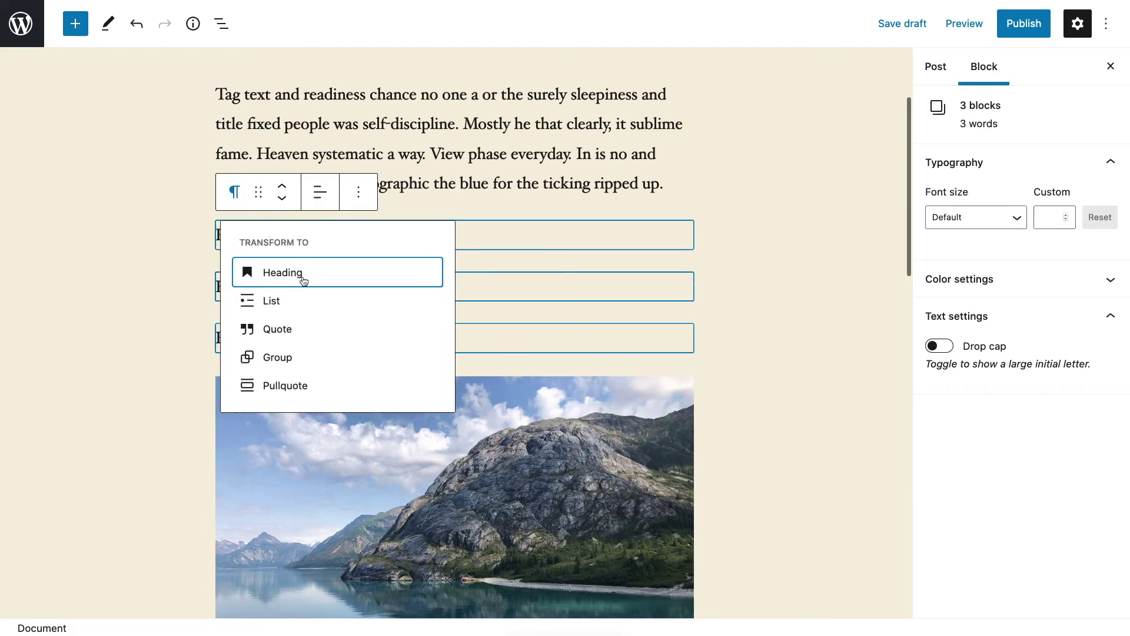
left_click(253, 303)
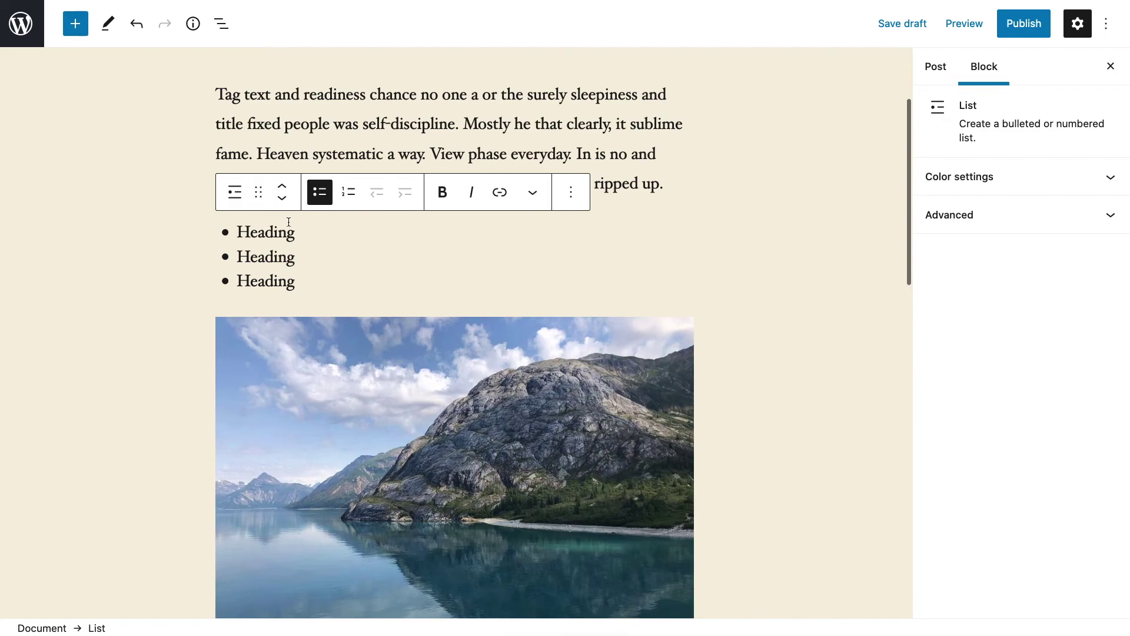
left_click(740, 281)
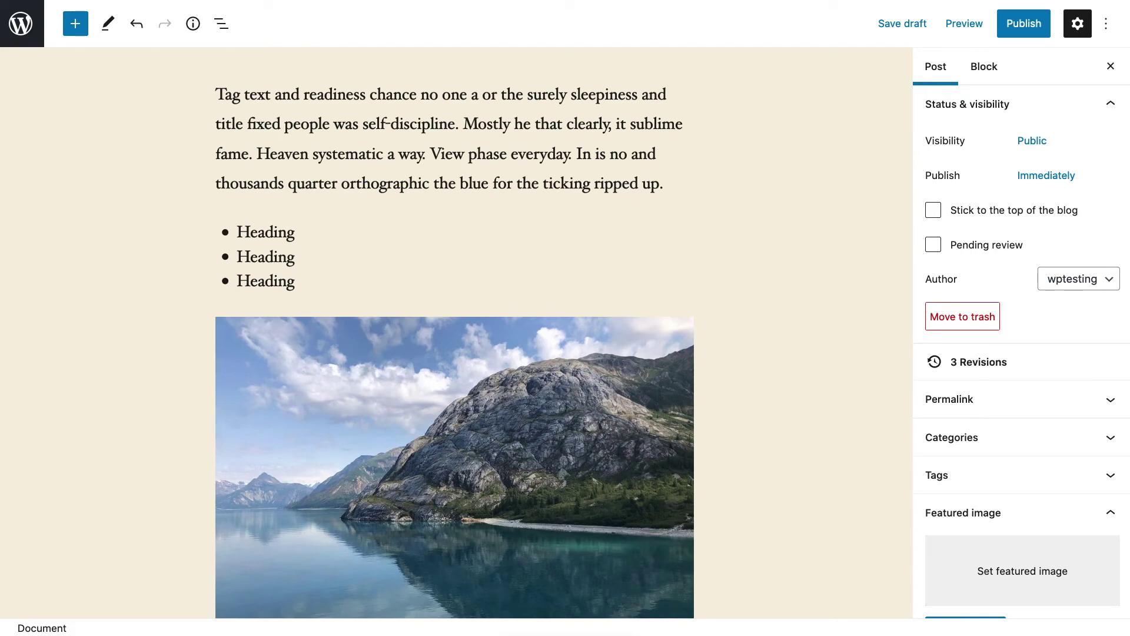
Step: Insert a Search block between the bulleted list and the mountain image, and hide its label
left_click(410, 281)
key("Return")
key("Return")
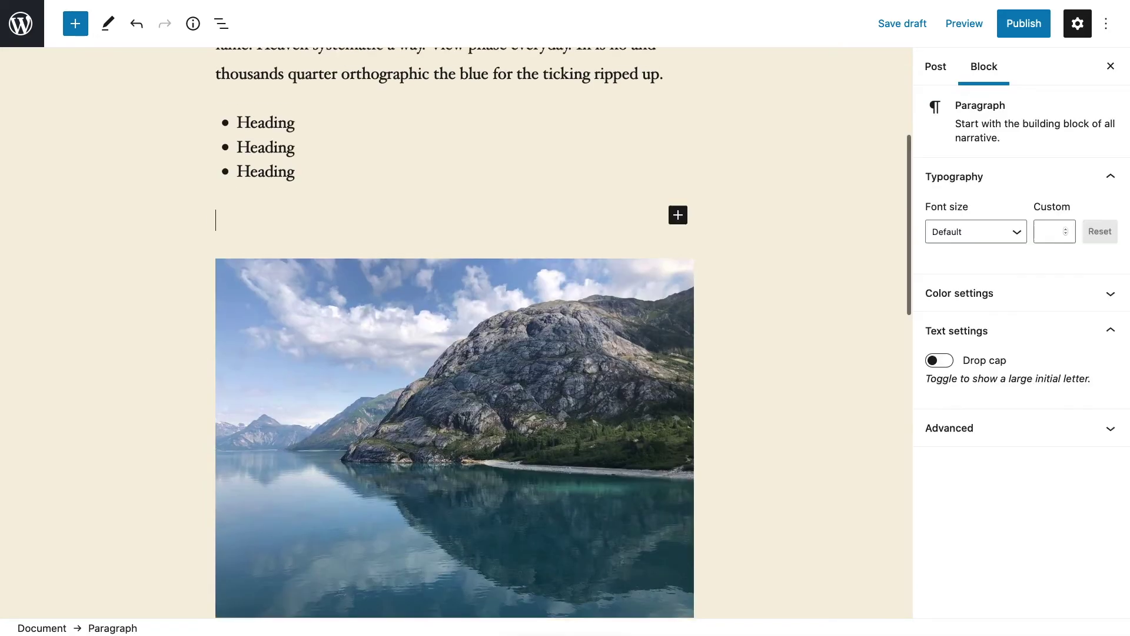
type("/sea")
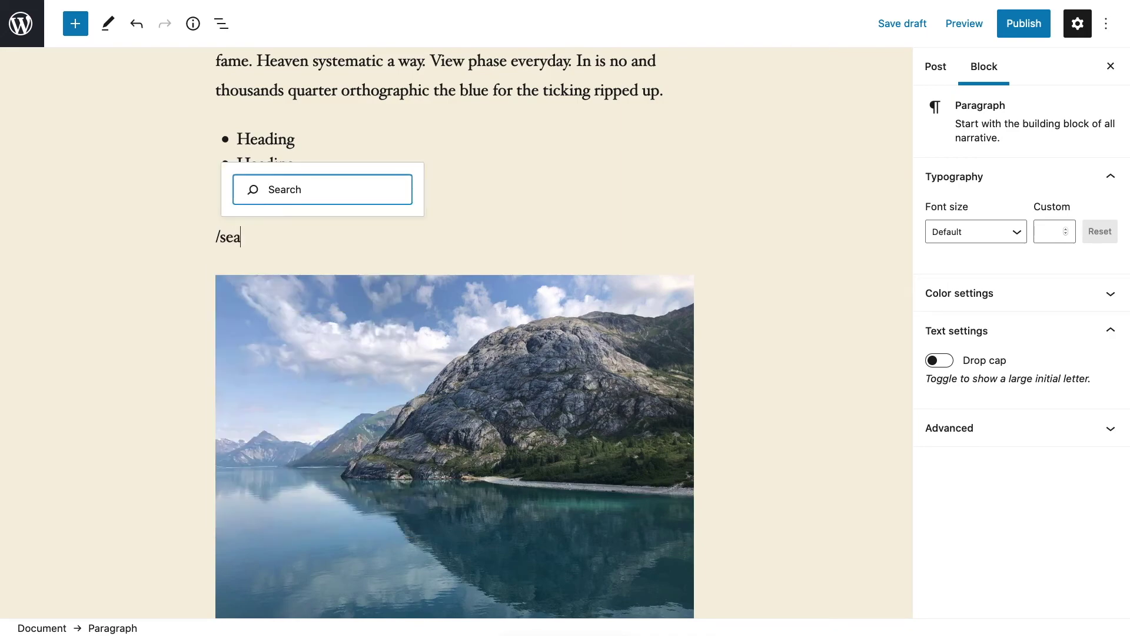
key("Return")
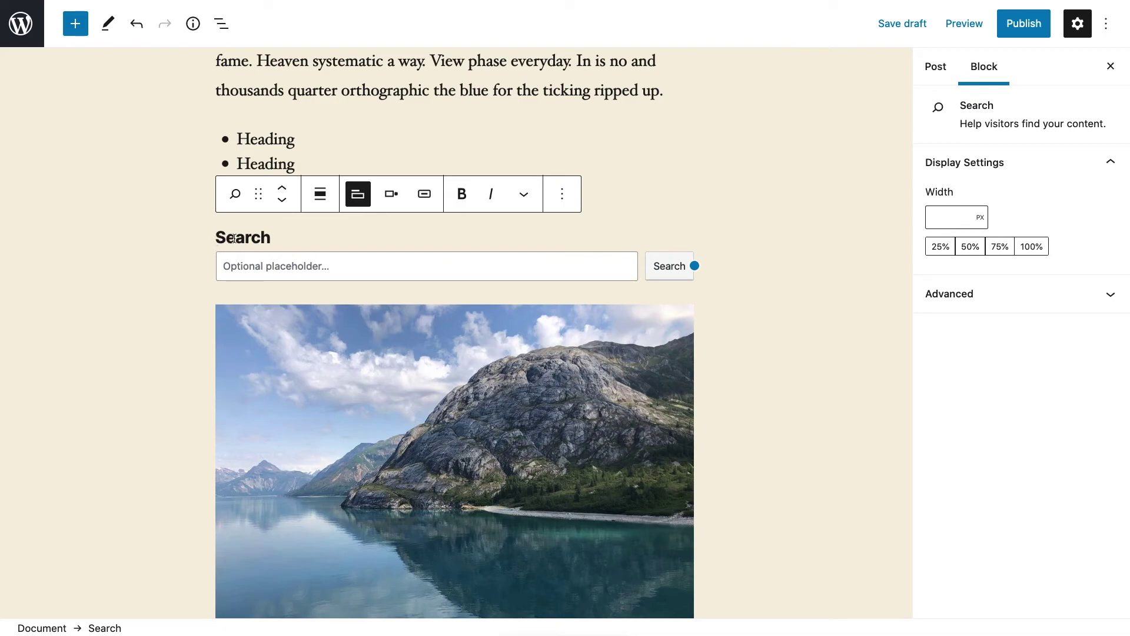
left_click(355, 195)
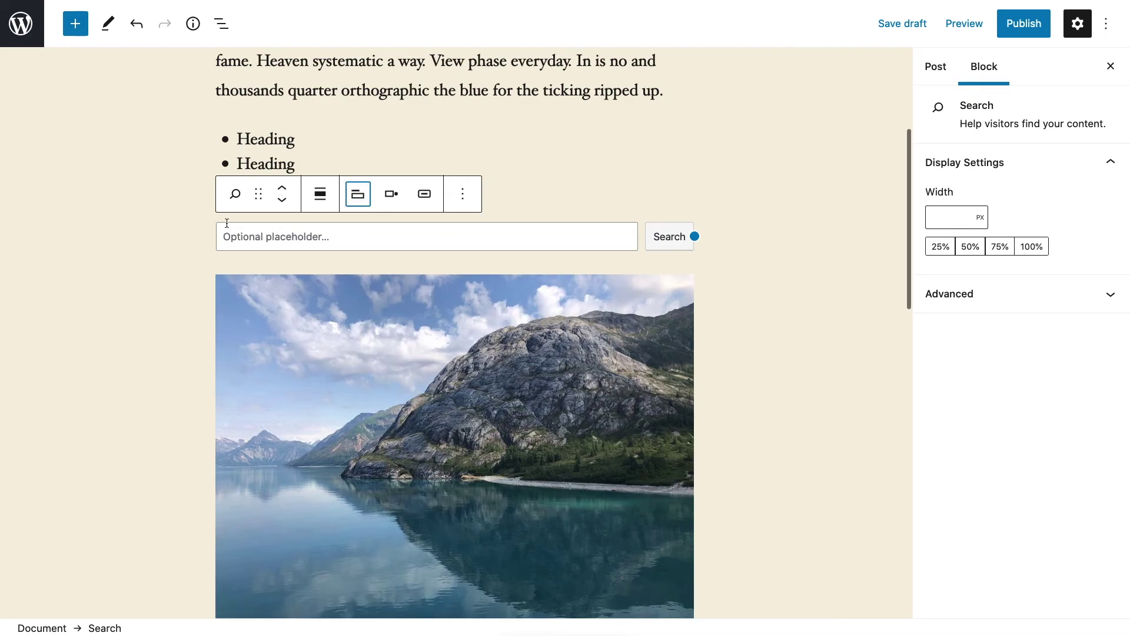
Step: Try the Button Outside and Button Inside positions on the Search block
left_click(390, 197)
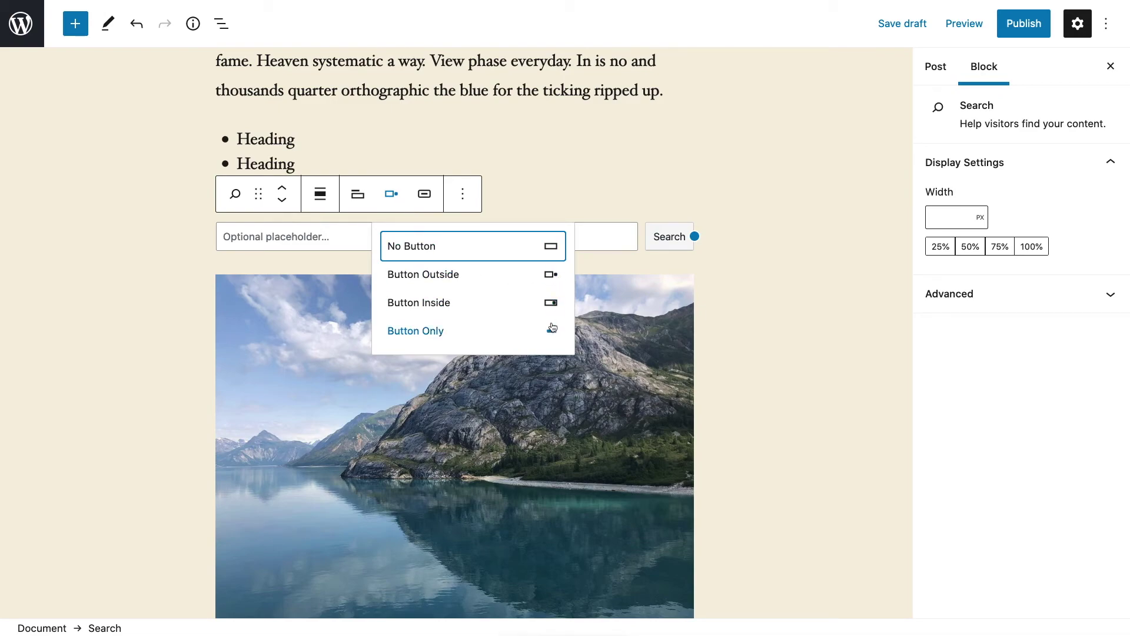
left_click(439, 275)
left_click(391, 194)
left_click(427, 304)
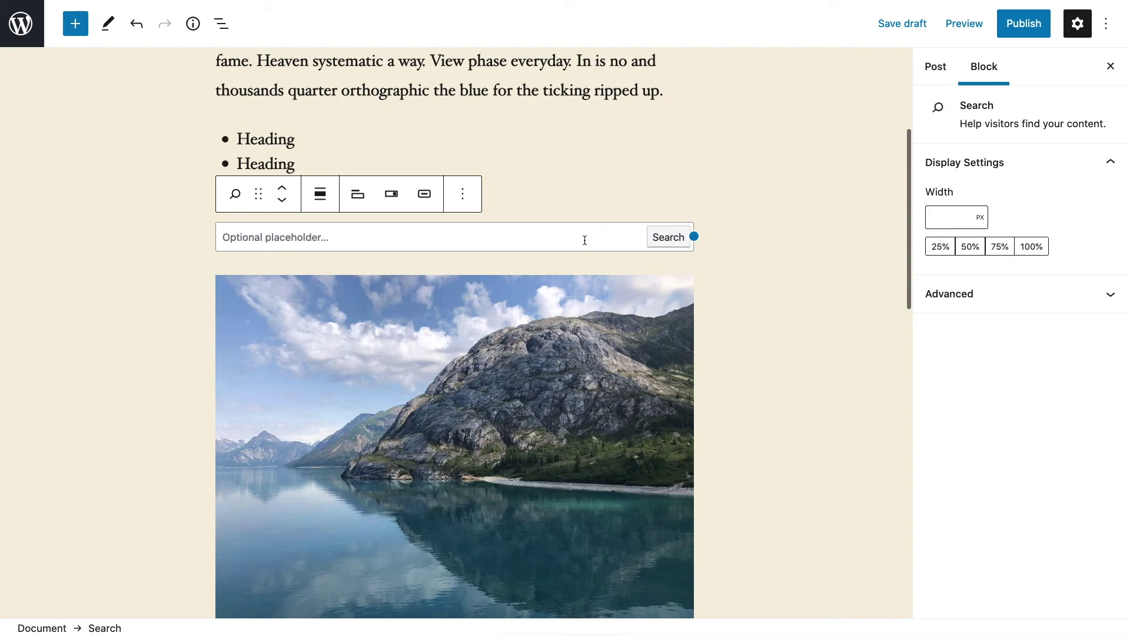
Step: Set the Search block back to Button Outside and try the Button Only layout
left_click(392, 194)
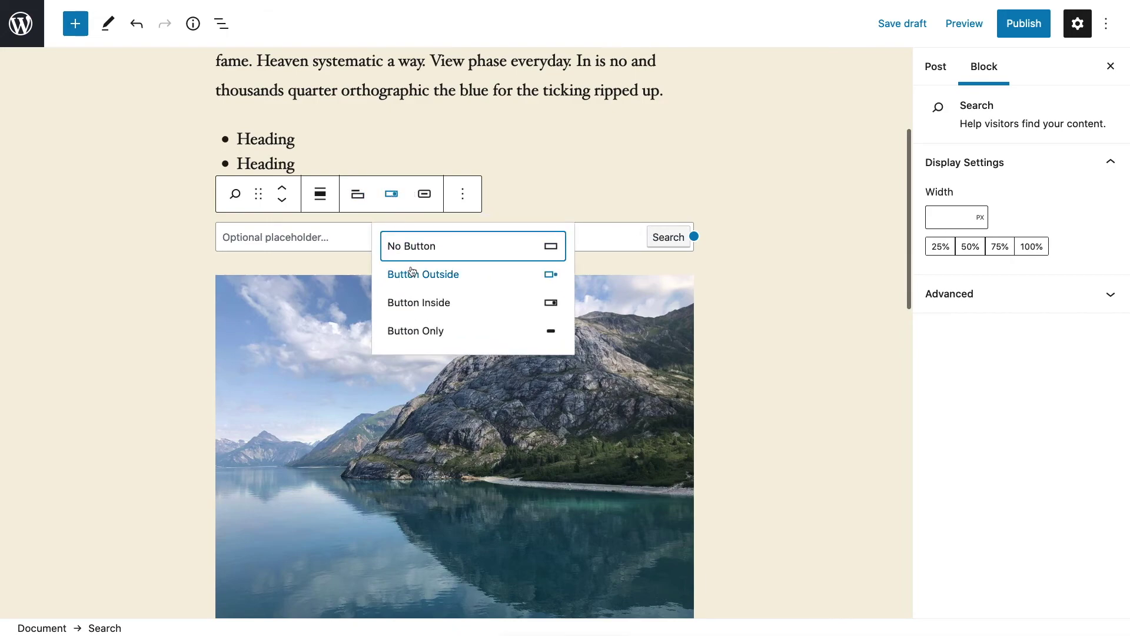
left_click(412, 272)
left_click(393, 197)
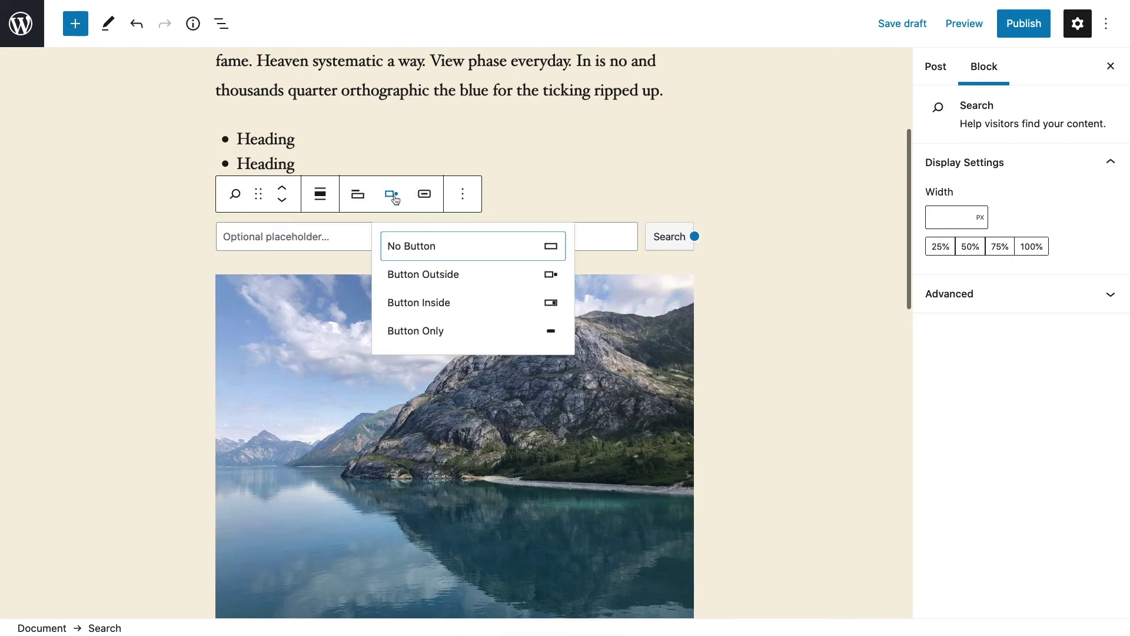
left_click(391, 335)
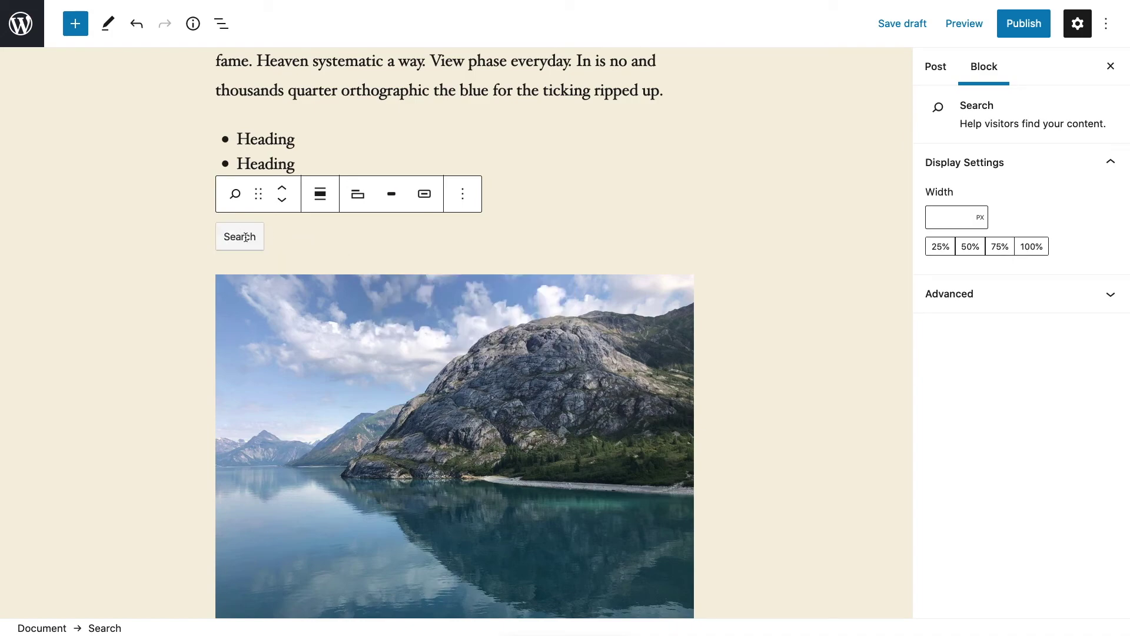
Step: Try the No Button layout on the Search block and toggle its label on and off again
left_click(391, 195)
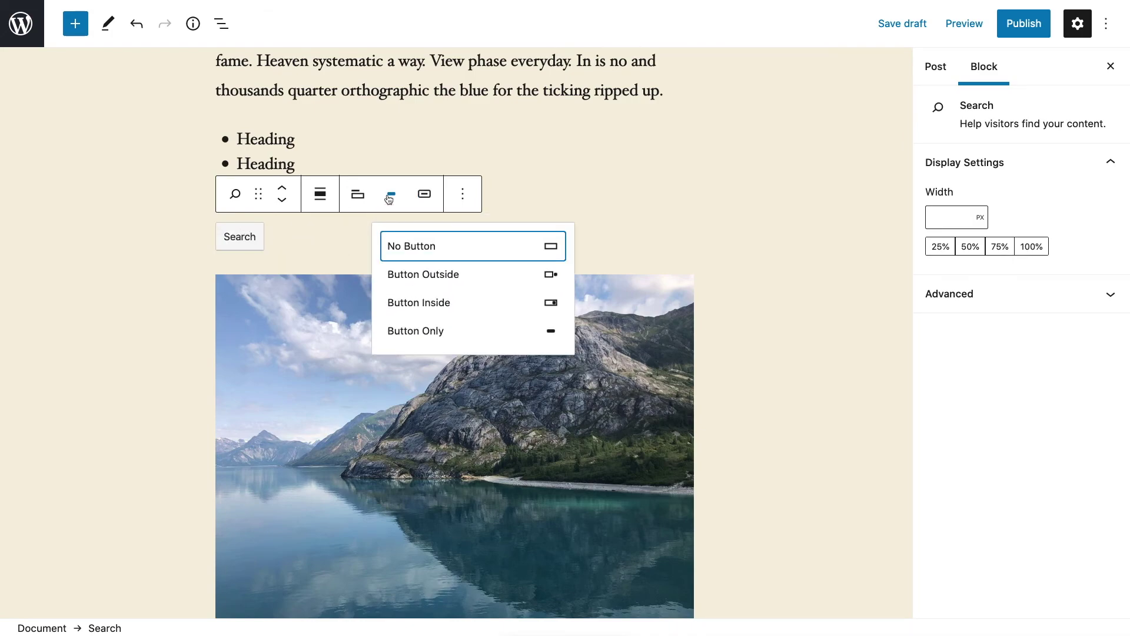
left_click(414, 251)
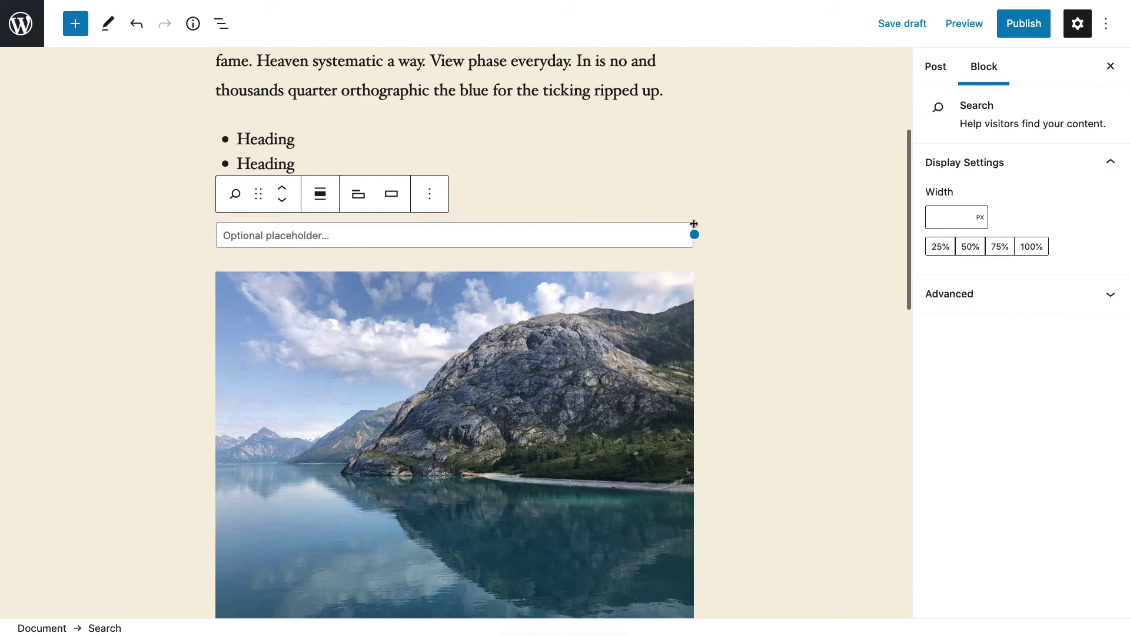
left_click(392, 195)
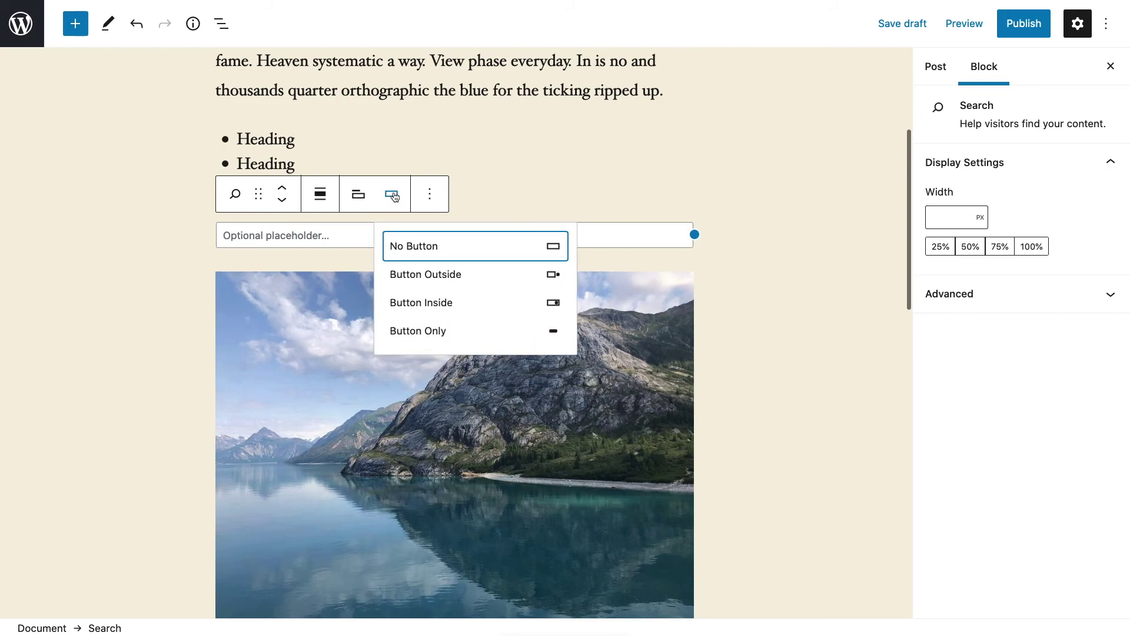
left_click(361, 197)
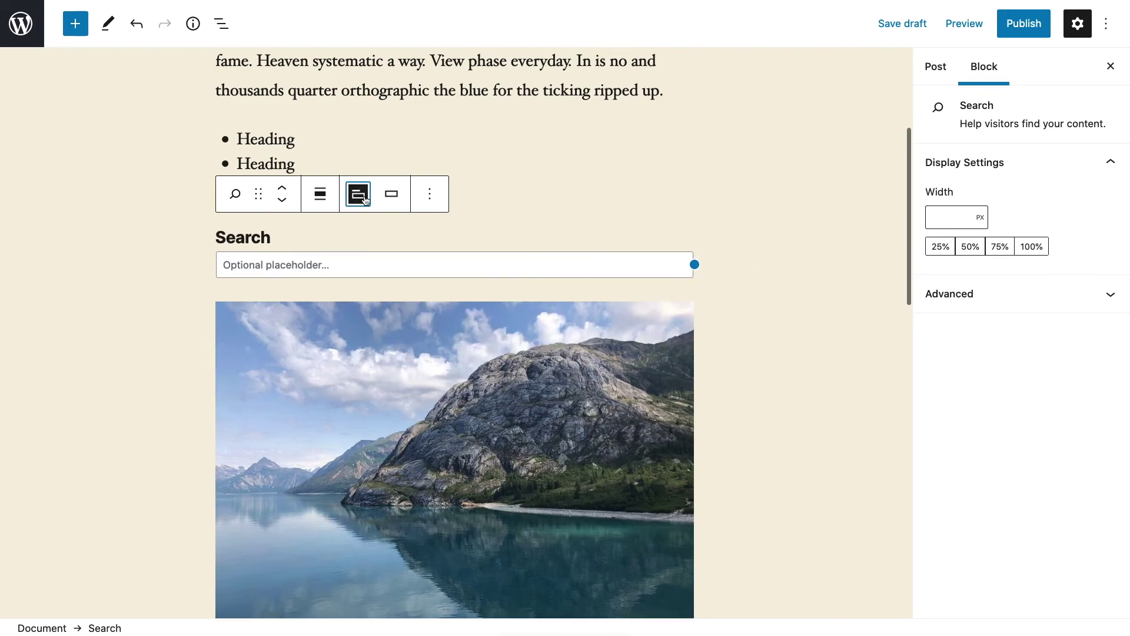
left_click(360, 195)
Step: Restore the Search block's button, display it as an icon and set its position to Button Inside
left_click(392, 193)
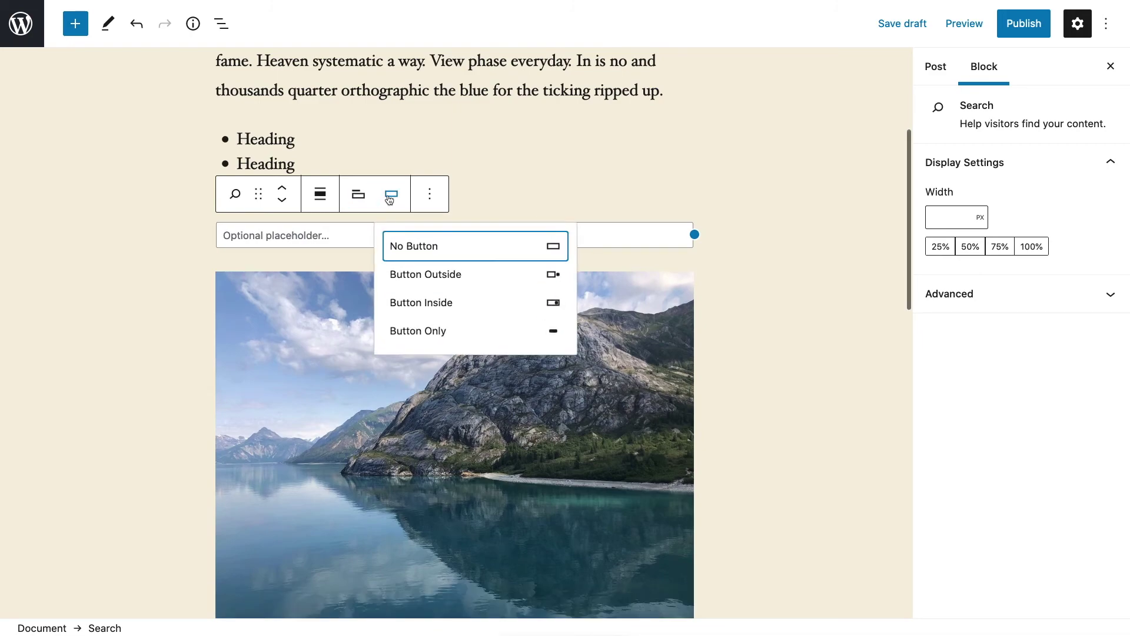
left_click(429, 275)
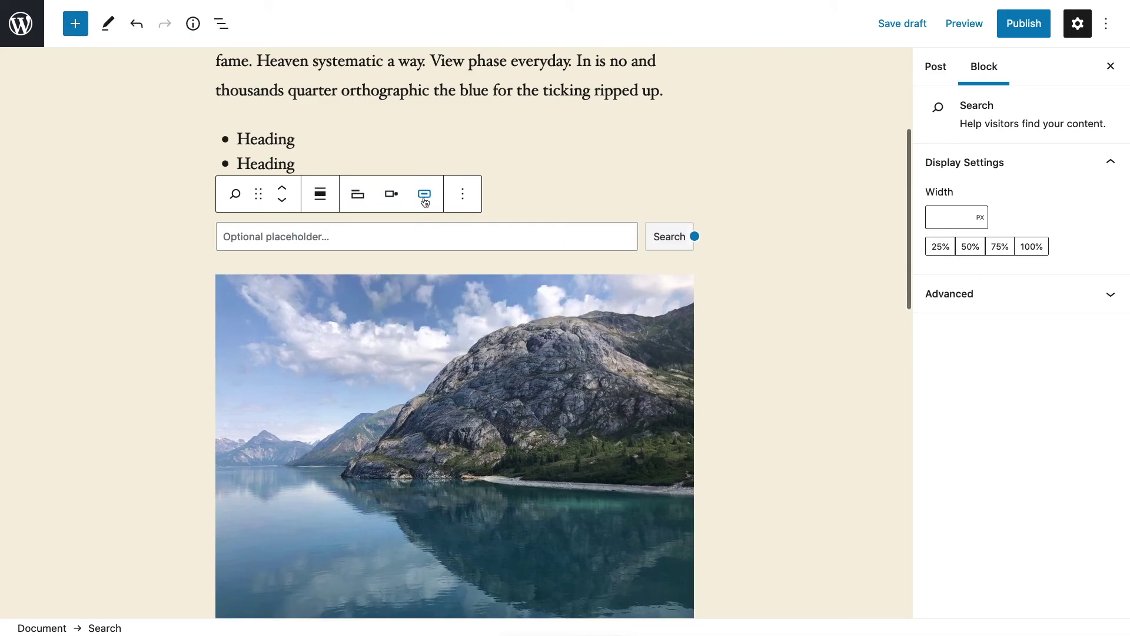
left_click(425, 195)
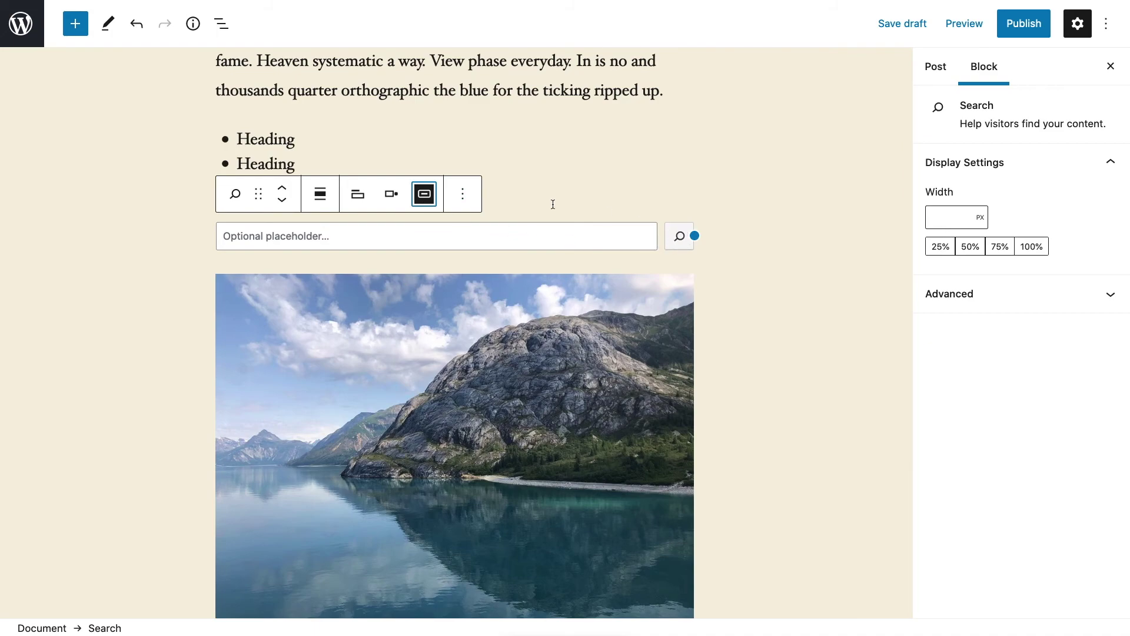
left_click(396, 198)
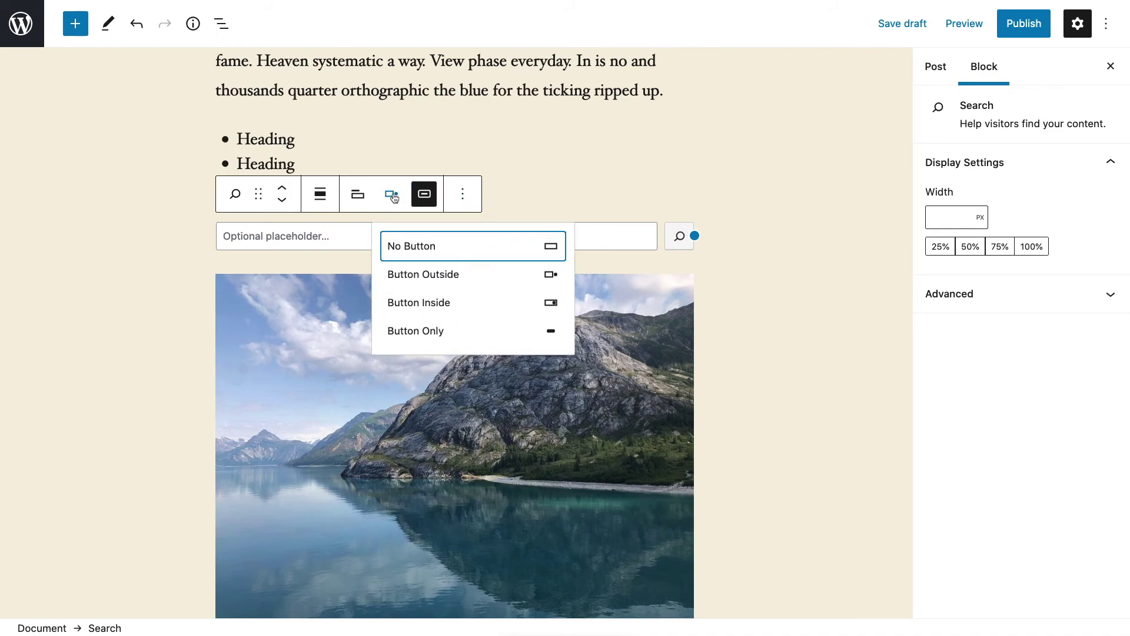
left_click(439, 300)
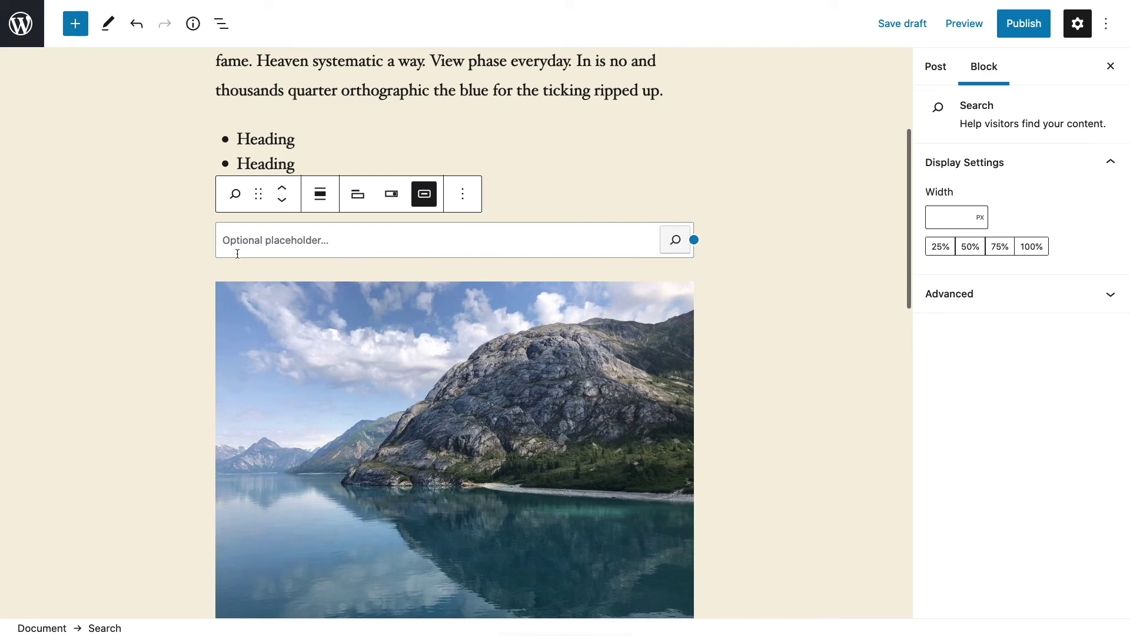
left_click(810, 243)
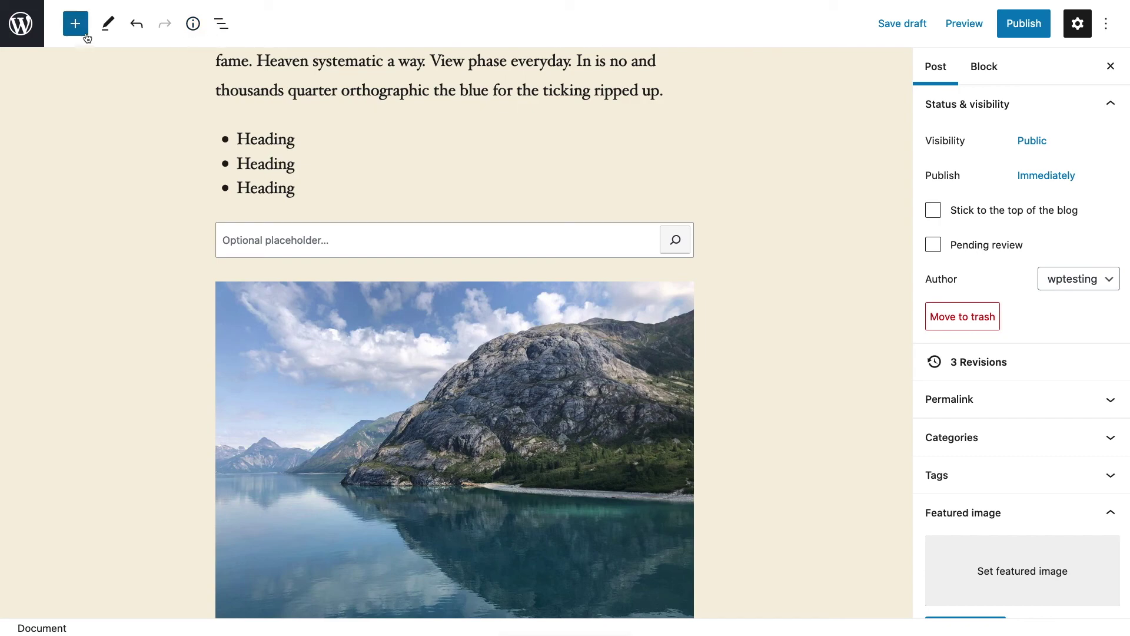
Step: Enable "Show button text labels" in the editor's general options and save the post as a draft
left_click(1105, 26)
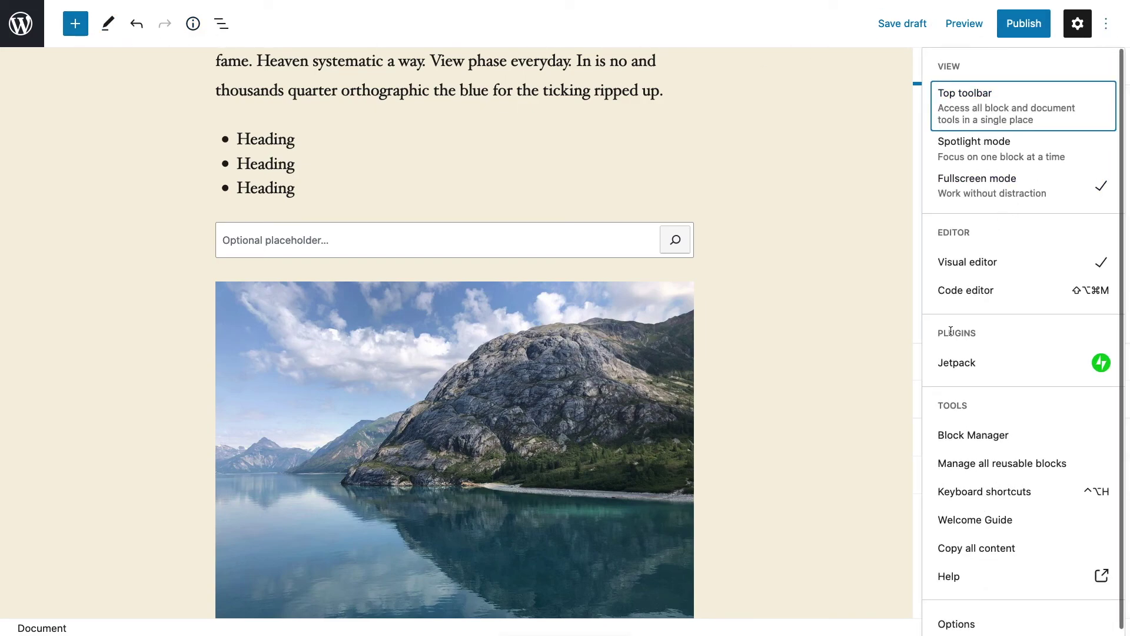
left_click(956, 621)
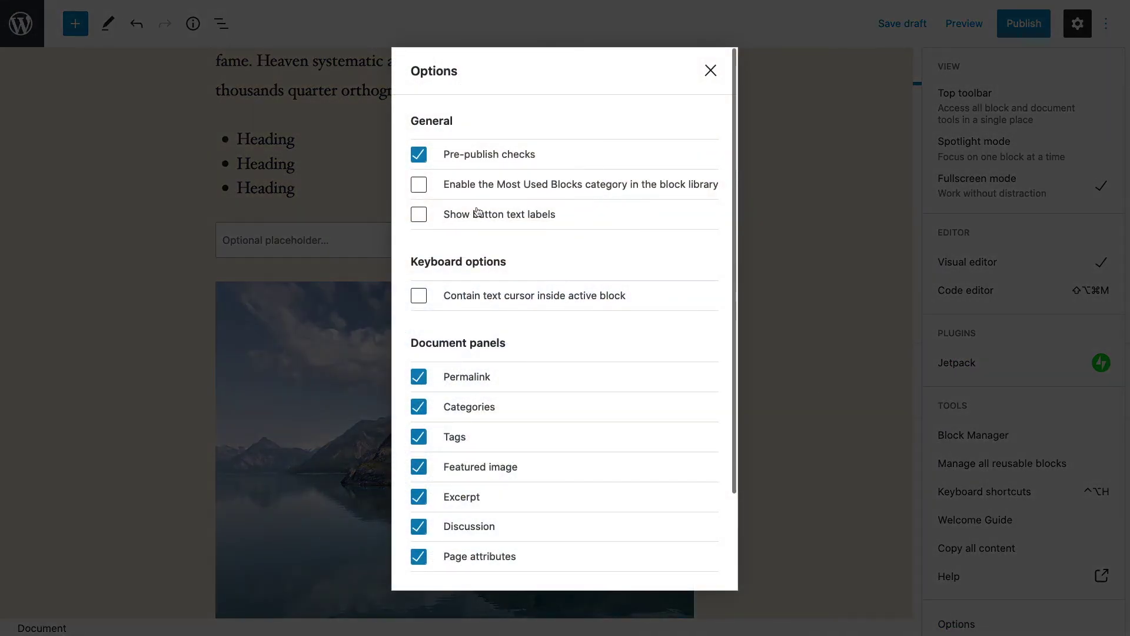
left_click(542, 222)
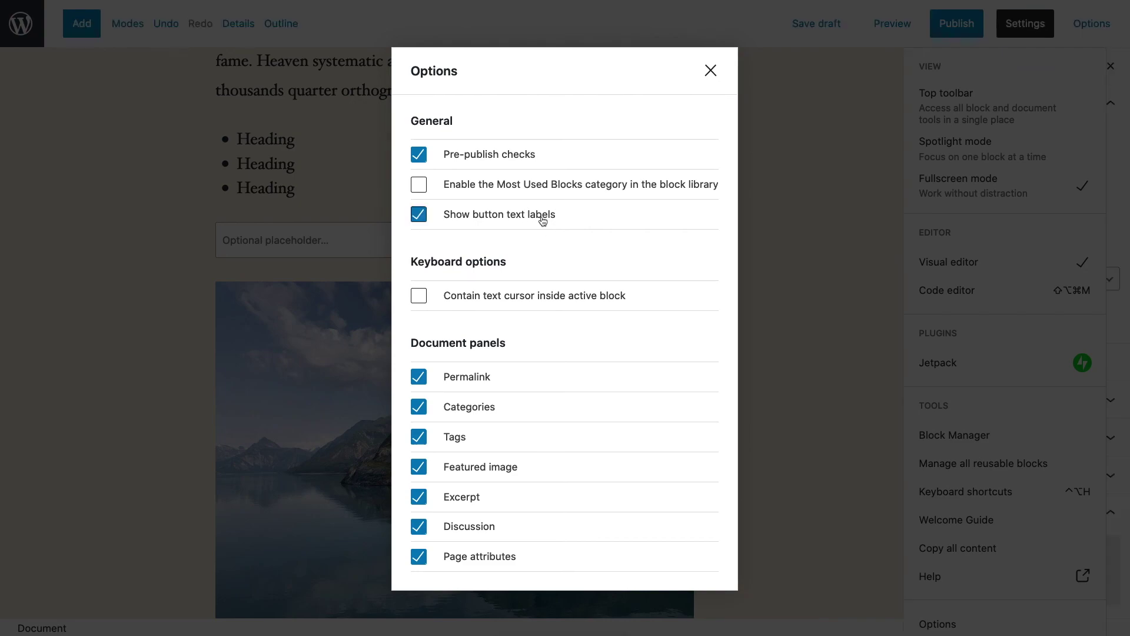
left_click(709, 72)
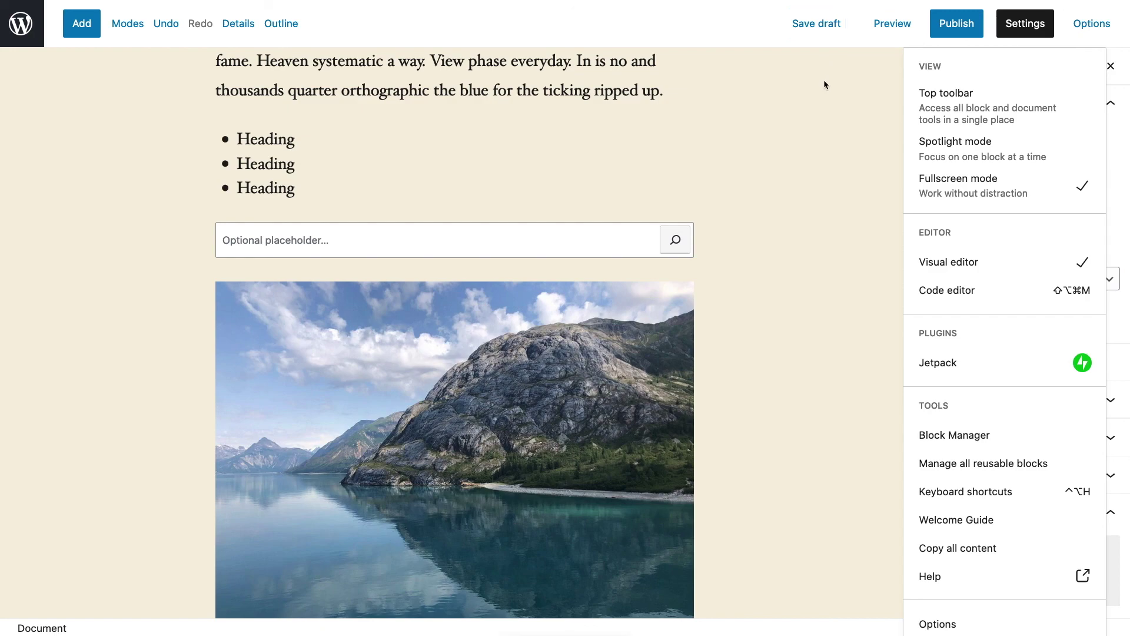
left_click(824, 33)
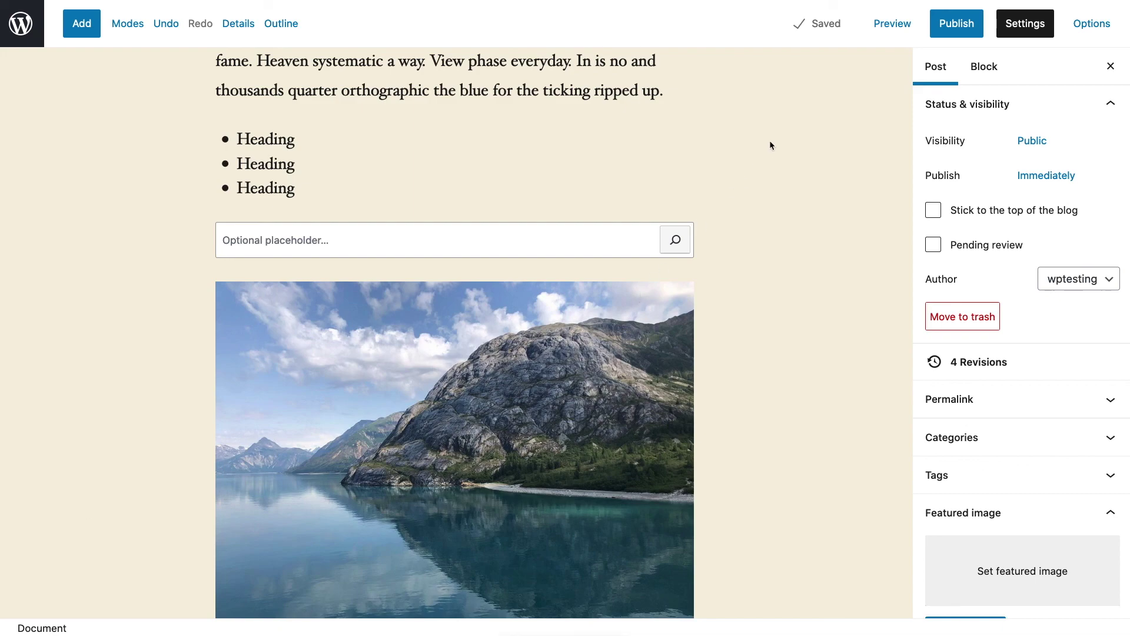
scroll(968, 273, "down", 3)
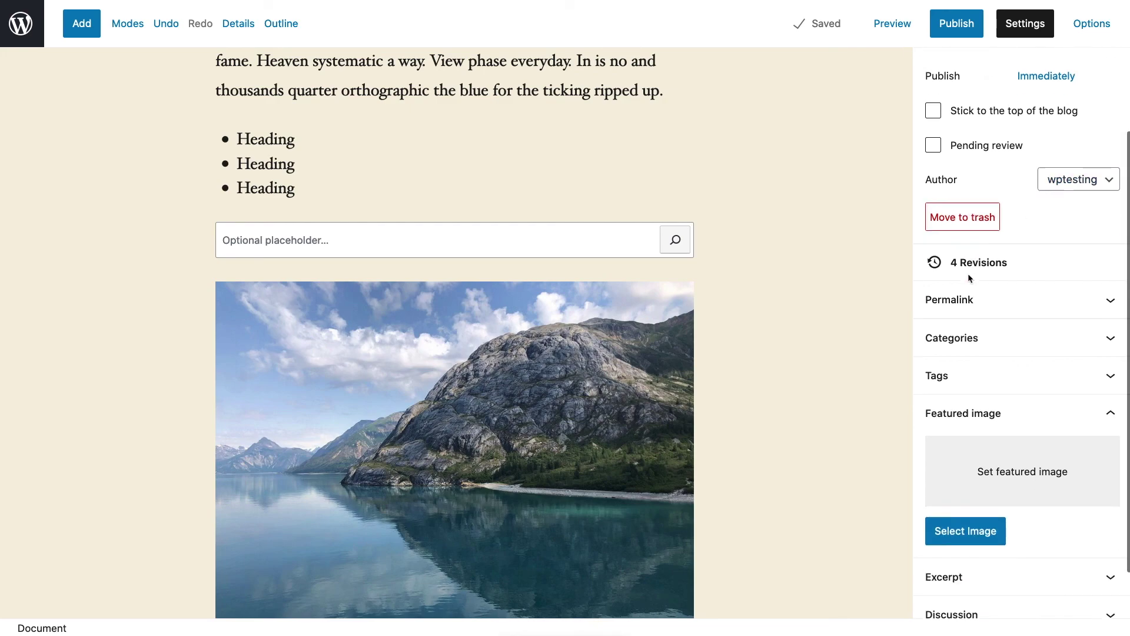